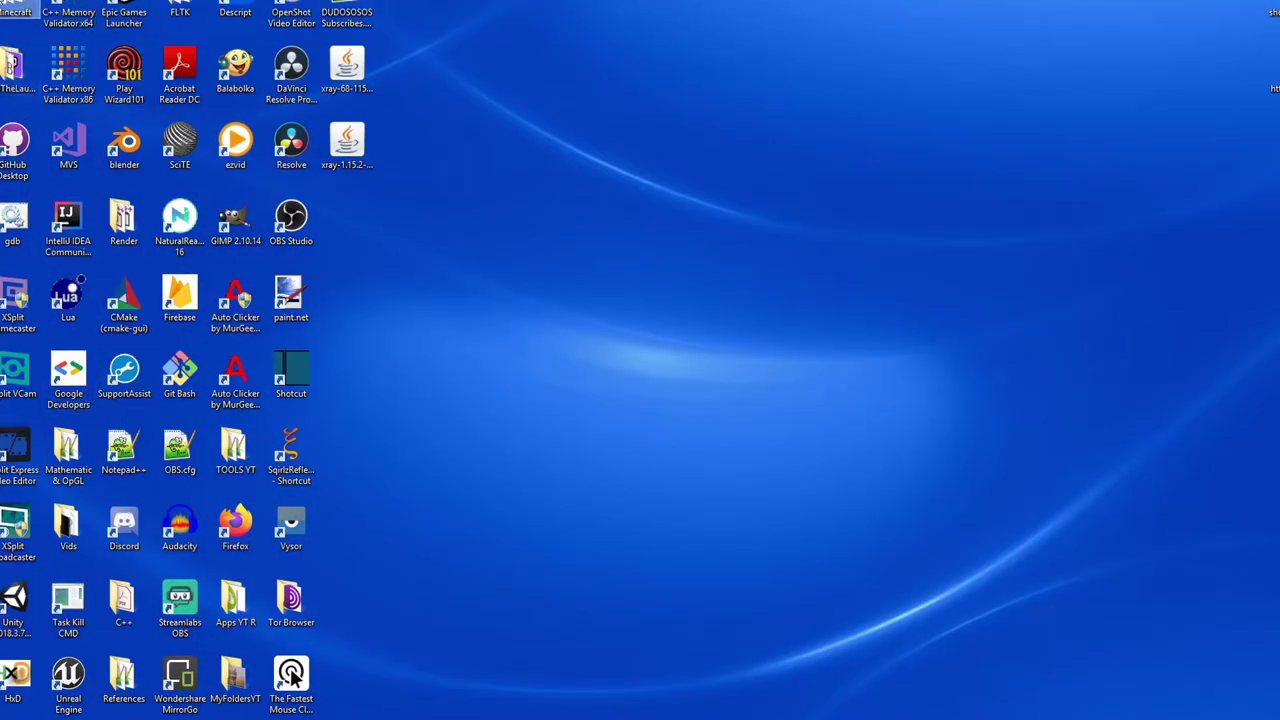
Open the BwA folder inside .minecraft and examine its contents, including the config, journeymap, mods, resourcepacks and saves folders
{"action": "double_click", "coordinate": [18, 10]}
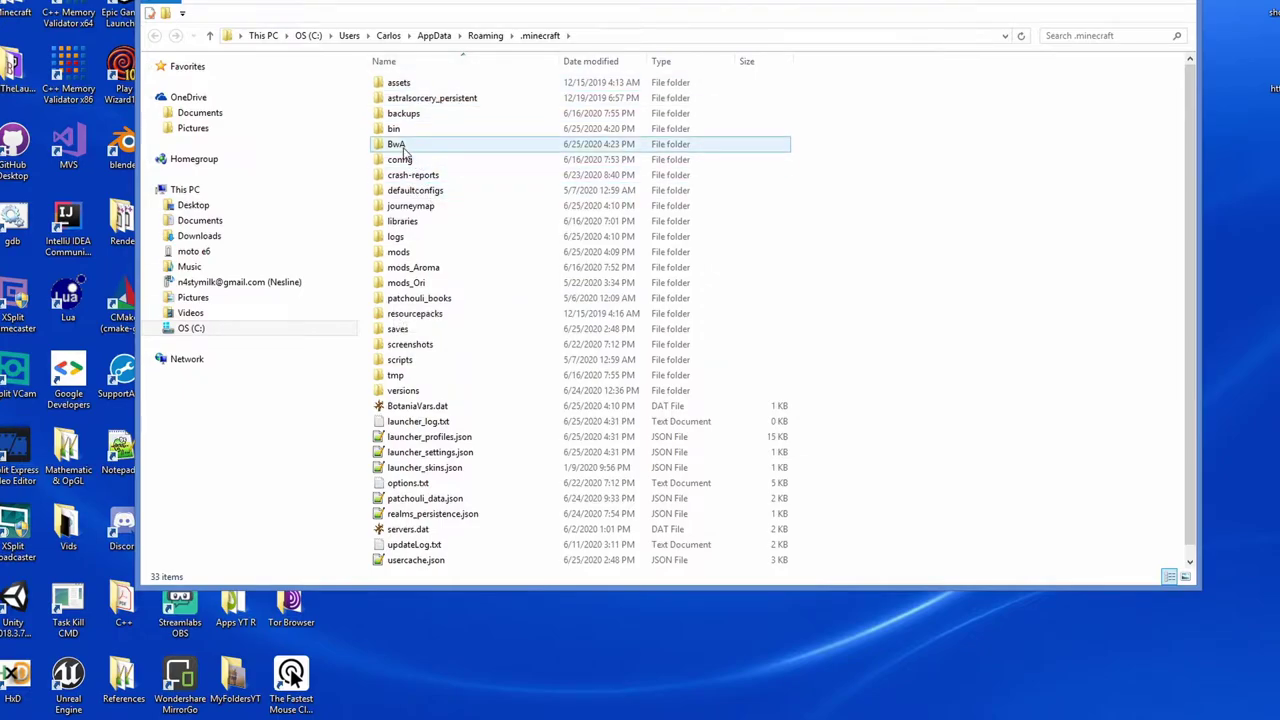
{"action": "double_click", "coordinate": [401, 146]}
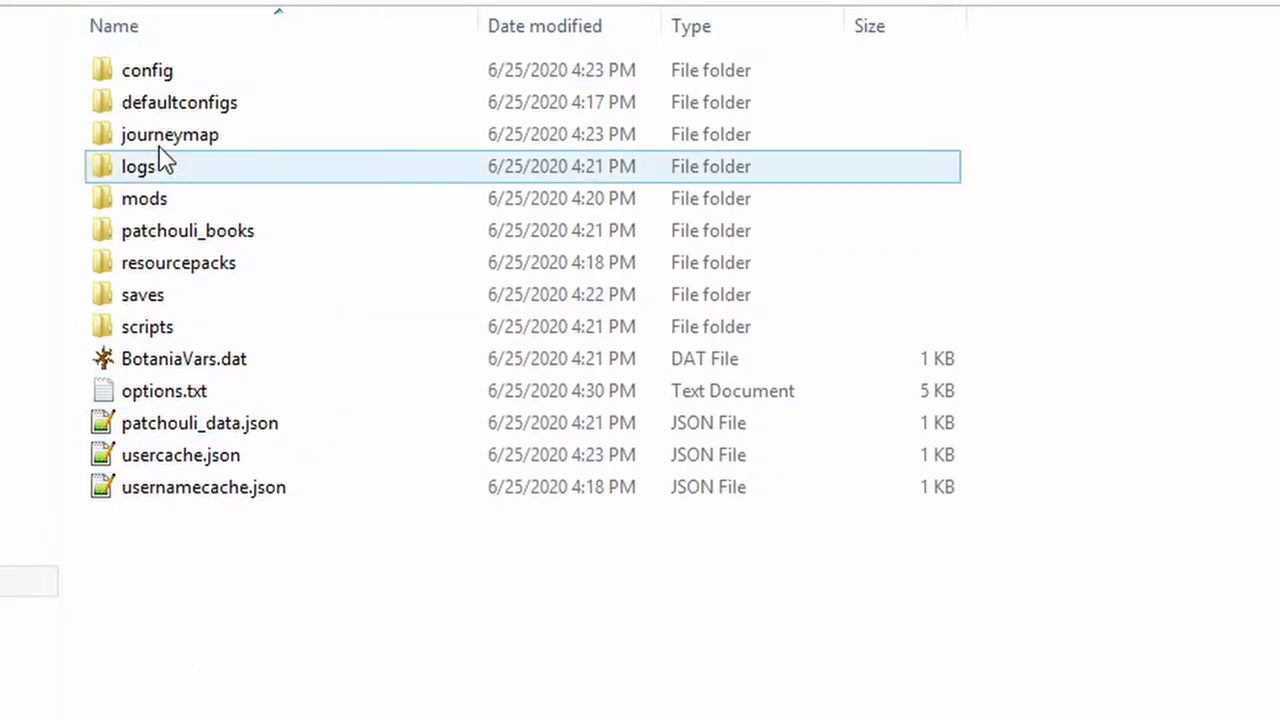
{"action": "left_click", "coordinate": [132, 78]}
{"action": "left_click", "coordinate": [268, 136]}
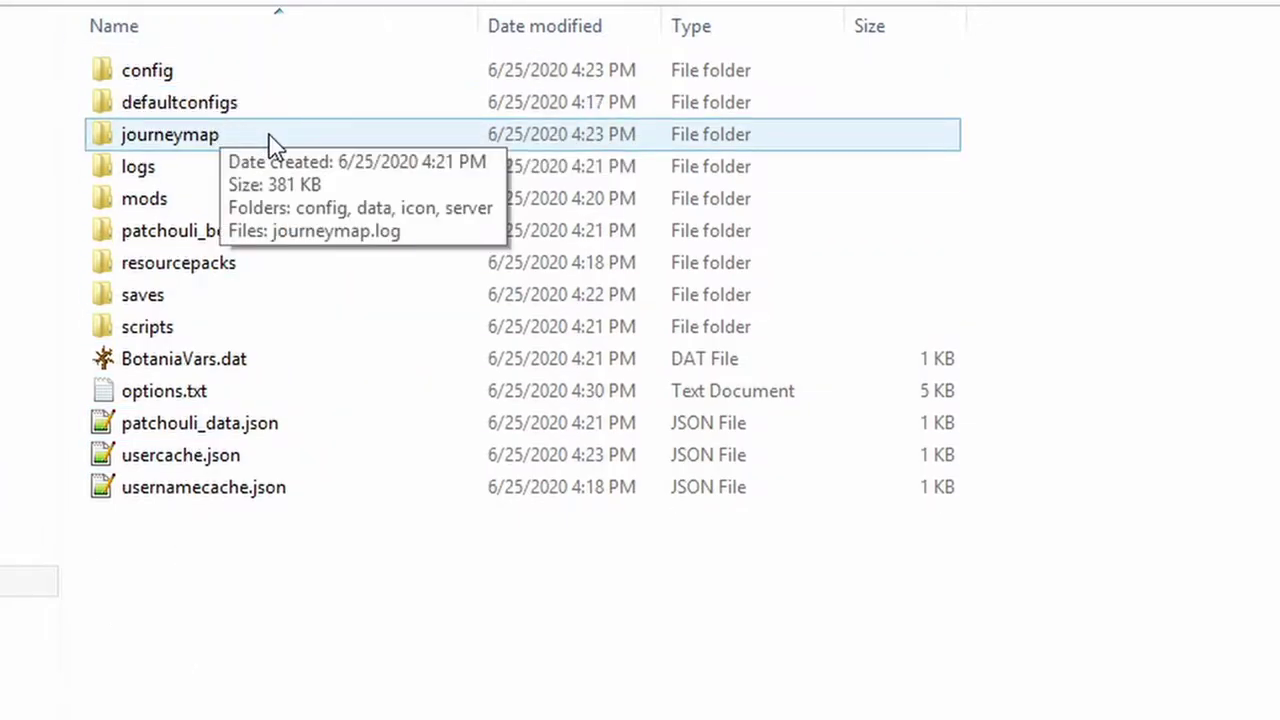
{"action": "left_click", "coordinate": [182, 104]}
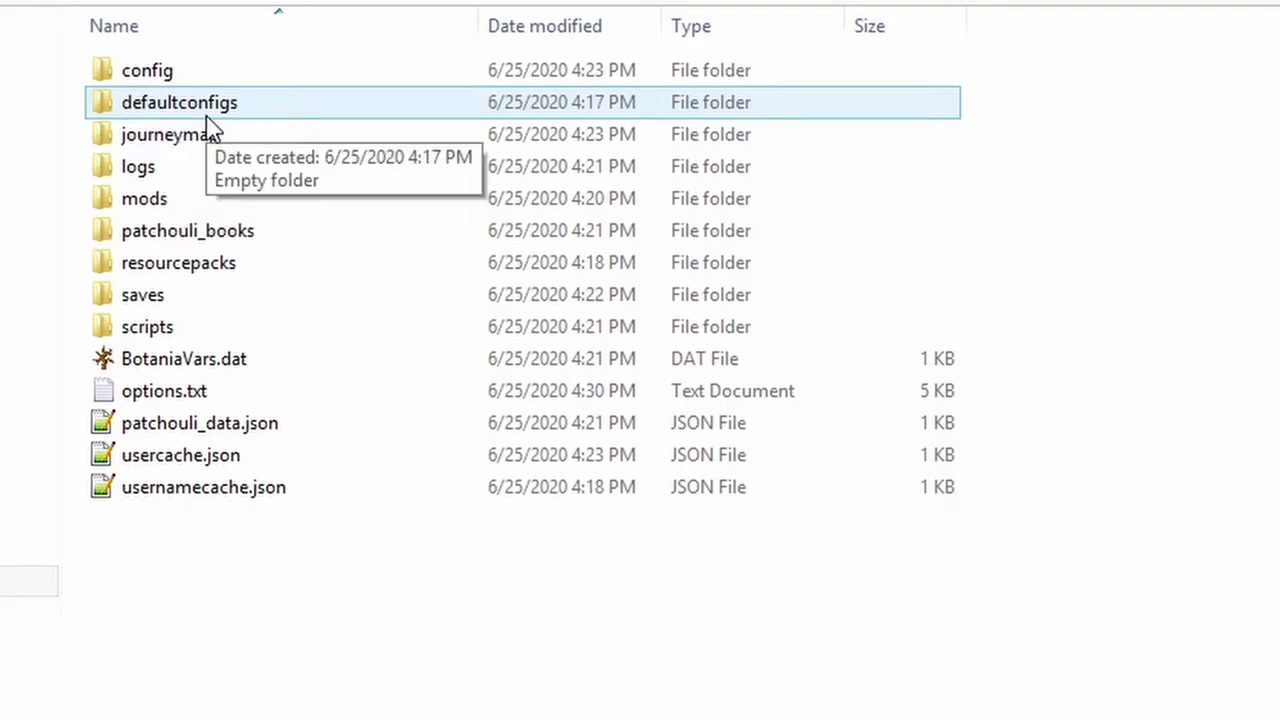
{"action": "left_click", "coordinate": [145, 200]}
{"action": "left_click", "coordinate": [215, 138]}
{"action": "left_click", "coordinate": [150, 202]}
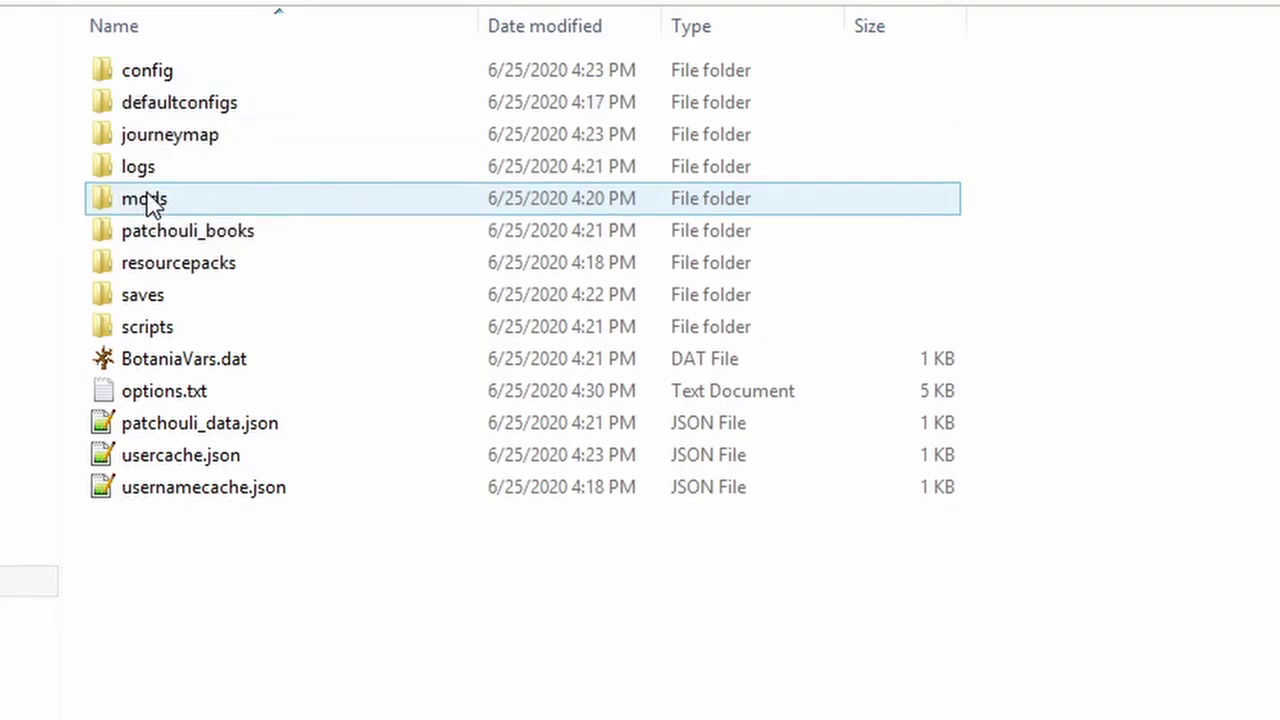
{"action": "left_click", "coordinate": [172, 264]}
{"action": "left_click", "coordinate": [320, 243]}
{"action": "left_click", "coordinate": [614, 686]}
{"action": "left_click", "coordinate": [149, 233]}
{"action": "left_click", "coordinate": [195, 268]}
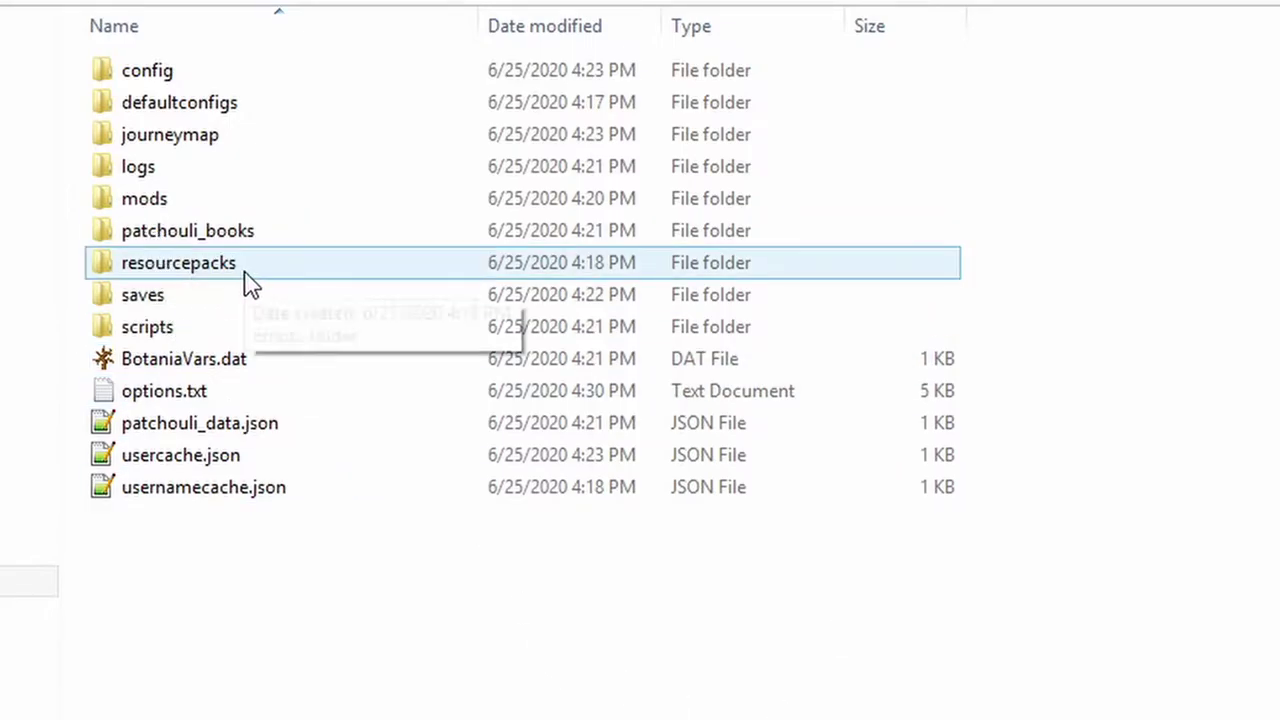
{"action": "left_click", "coordinate": [140, 298]}
{"action": "left_click", "coordinate": [246, 362]}
{"action": "left_click", "coordinate": [332, 618]}
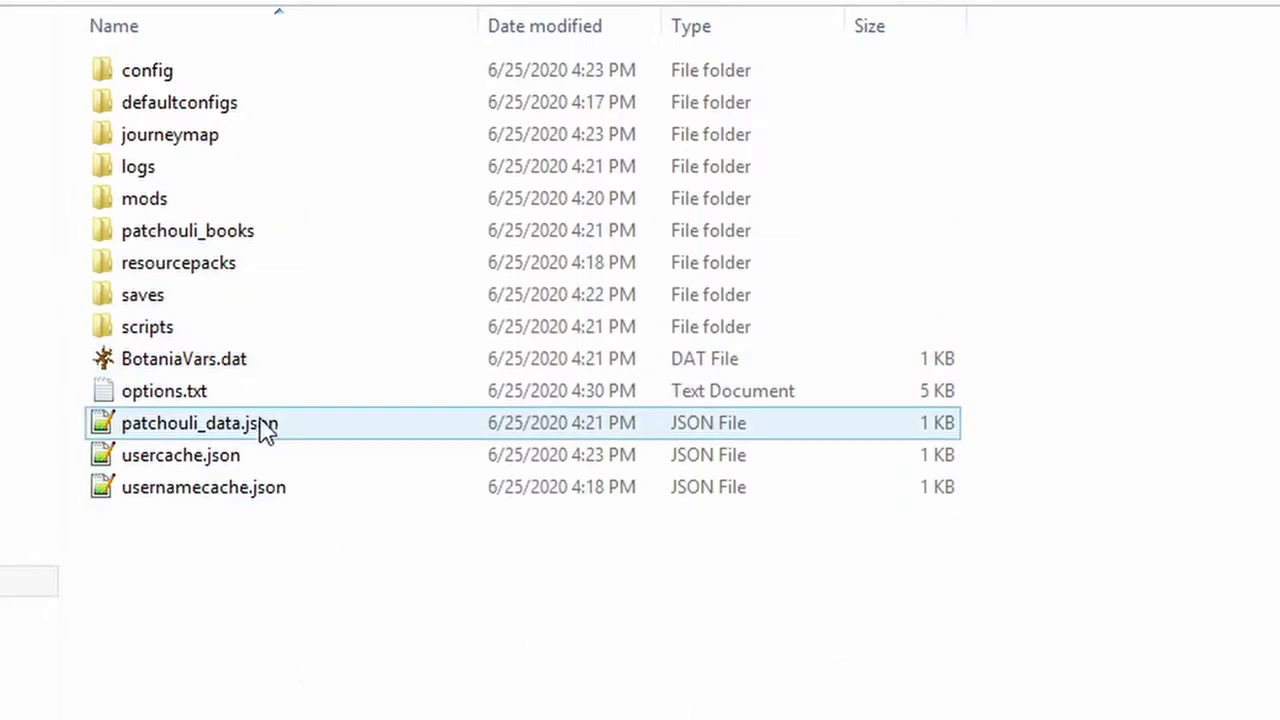
{"action": "left_click", "coordinate": [248, 368]}
{"action": "left_click", "coordinate": [397, 660]}
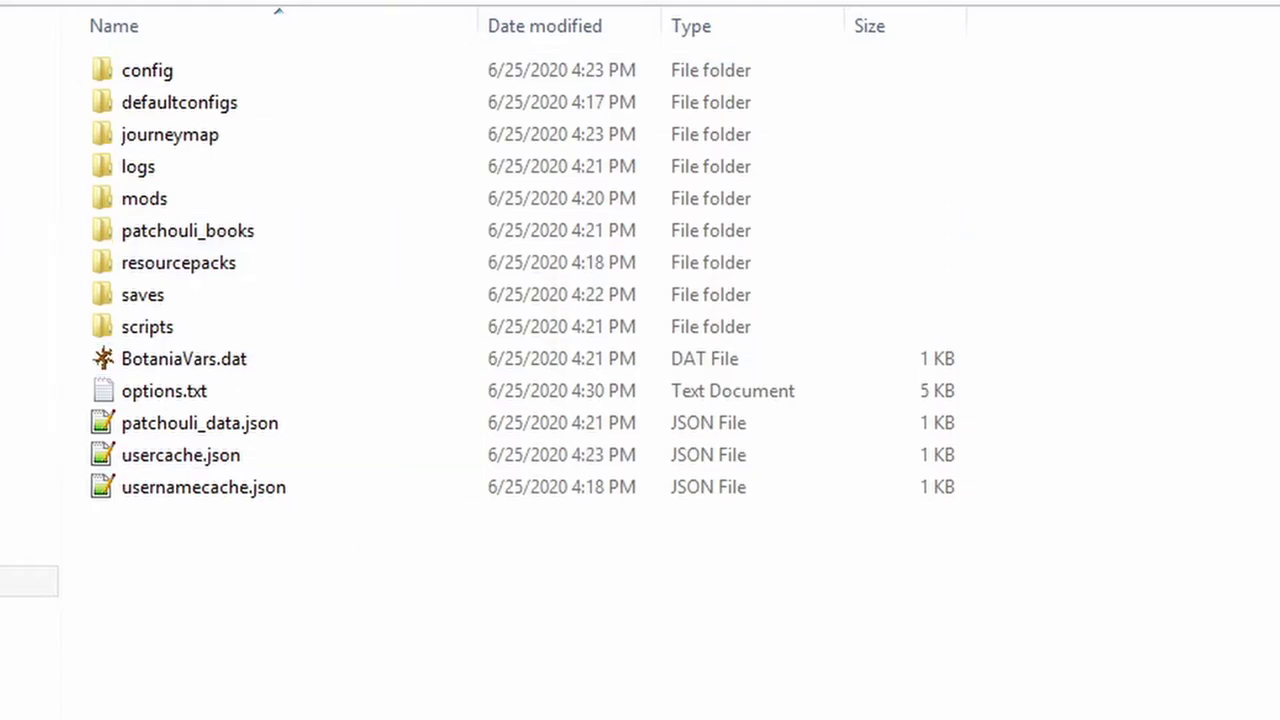
{"action": "left_click", "coordinate": [135, 70]}
{"action": "double_click", "coordinate": [145, 200]}
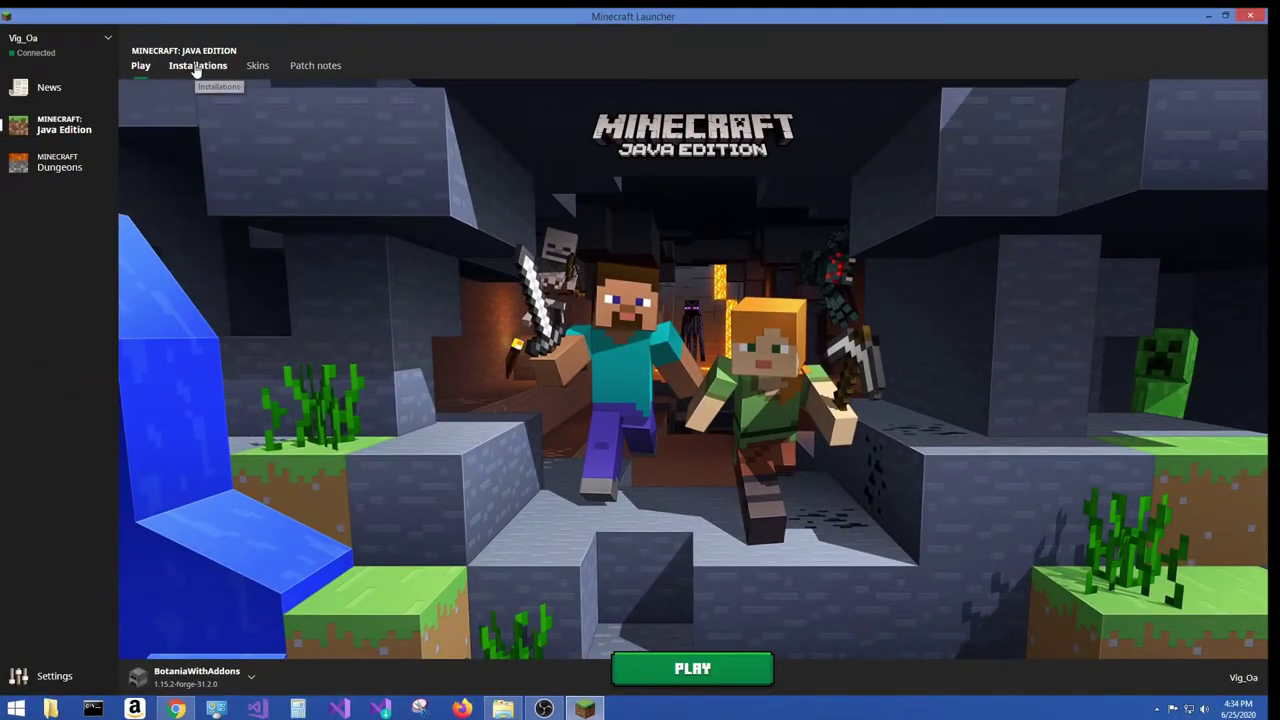
Start a new installation in the Minecraft Launcher using version release 1.15.2-forge-31.2.0
{"action": "left_click", "coordinate": [197, 66]}
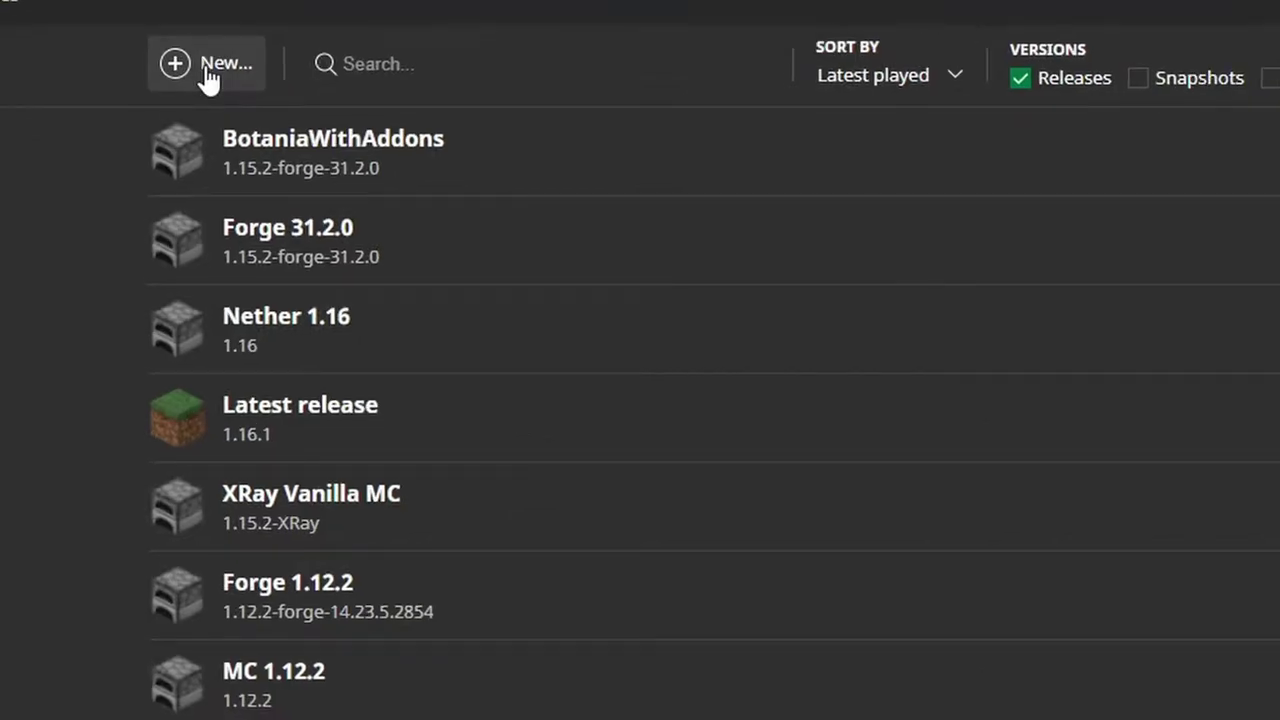
{"action": "left_click", "coordinate": [207, 64]}
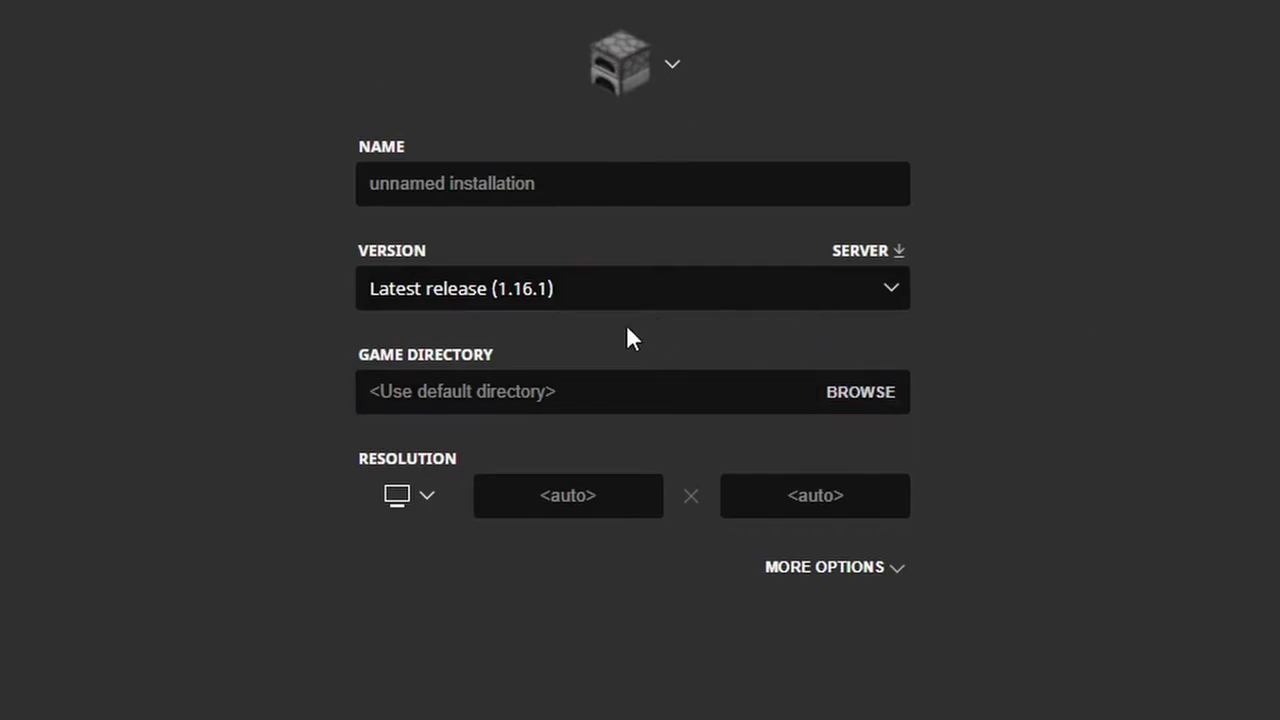
{"action": "left_click", "coordinate": [899, 290]}
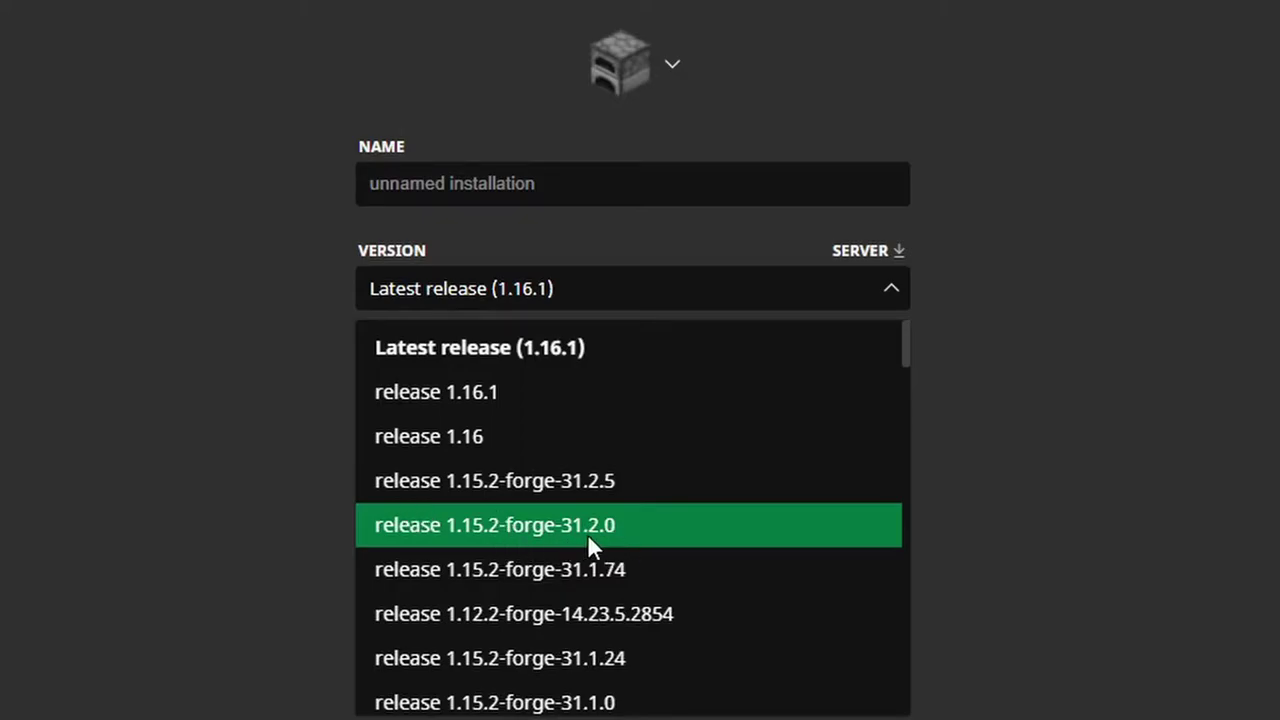
{"action": "left_click", "coordinate": [471, 533]}
Name the new installation BotaniaConPlugins
{"action": "left_click", "coordinate": [370, 183]}
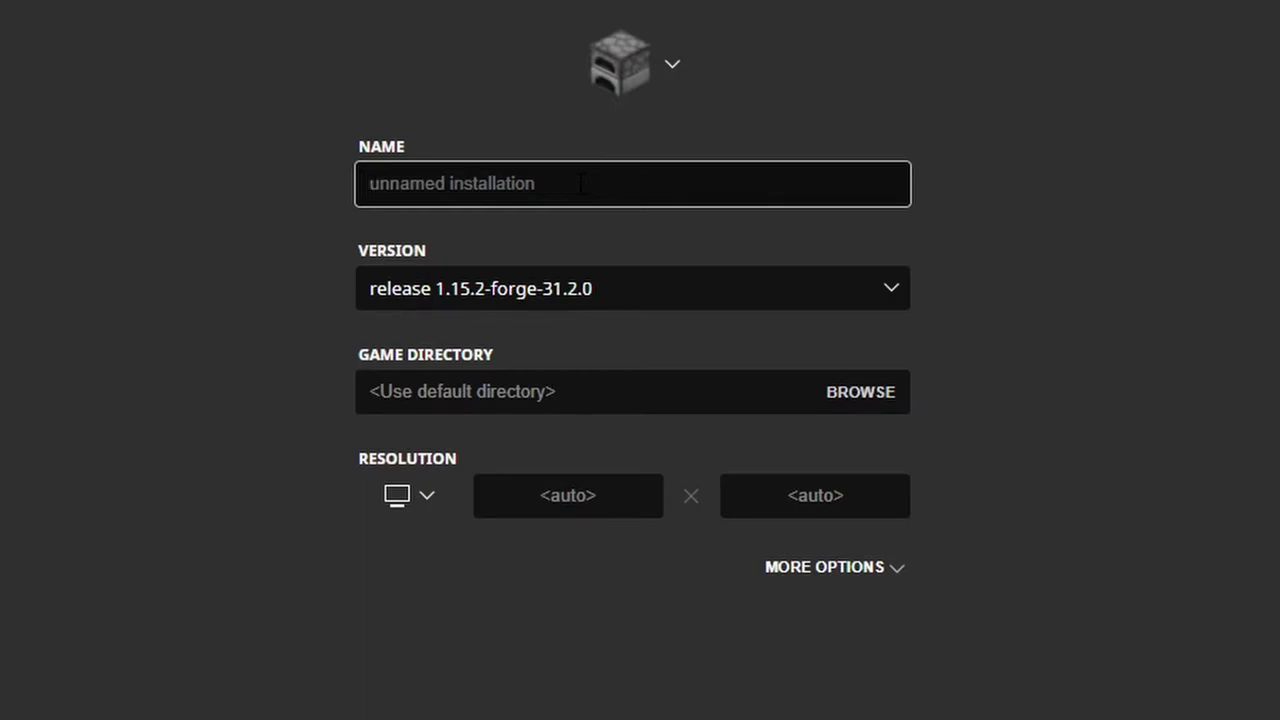
{"action": "type", "text": "B"}
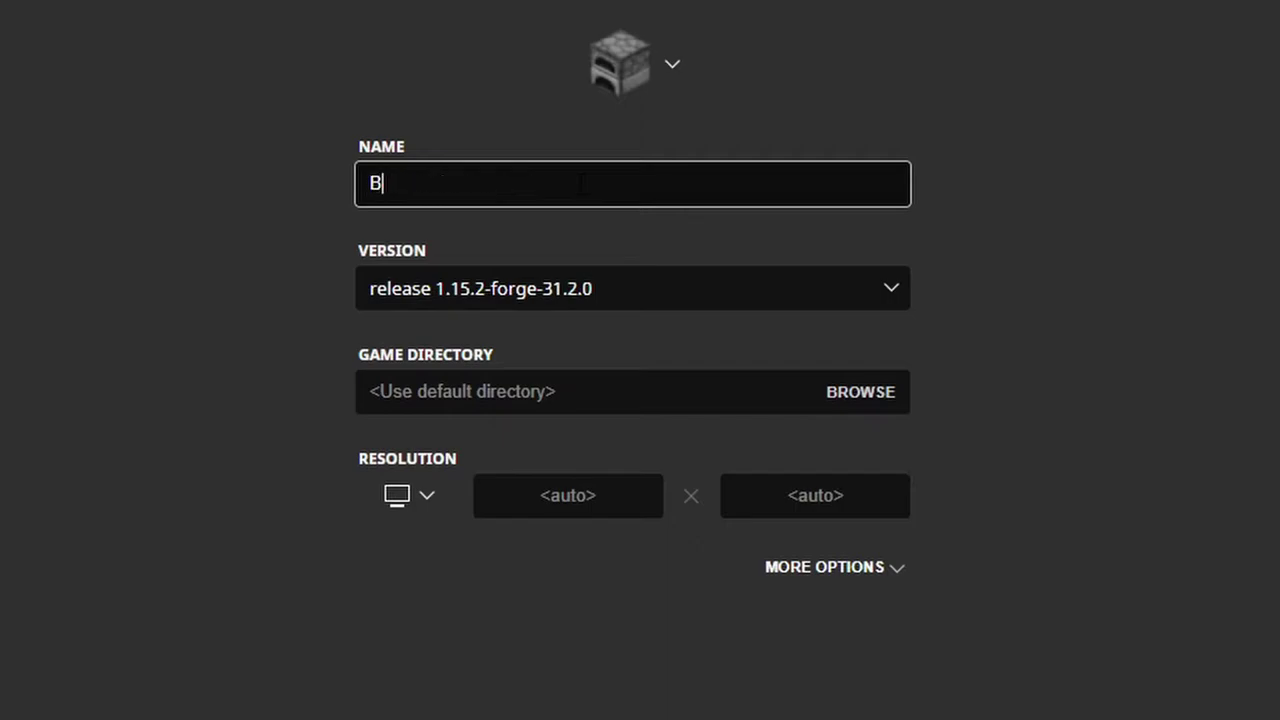
{"action": "type", "text": "otaniaWir"}
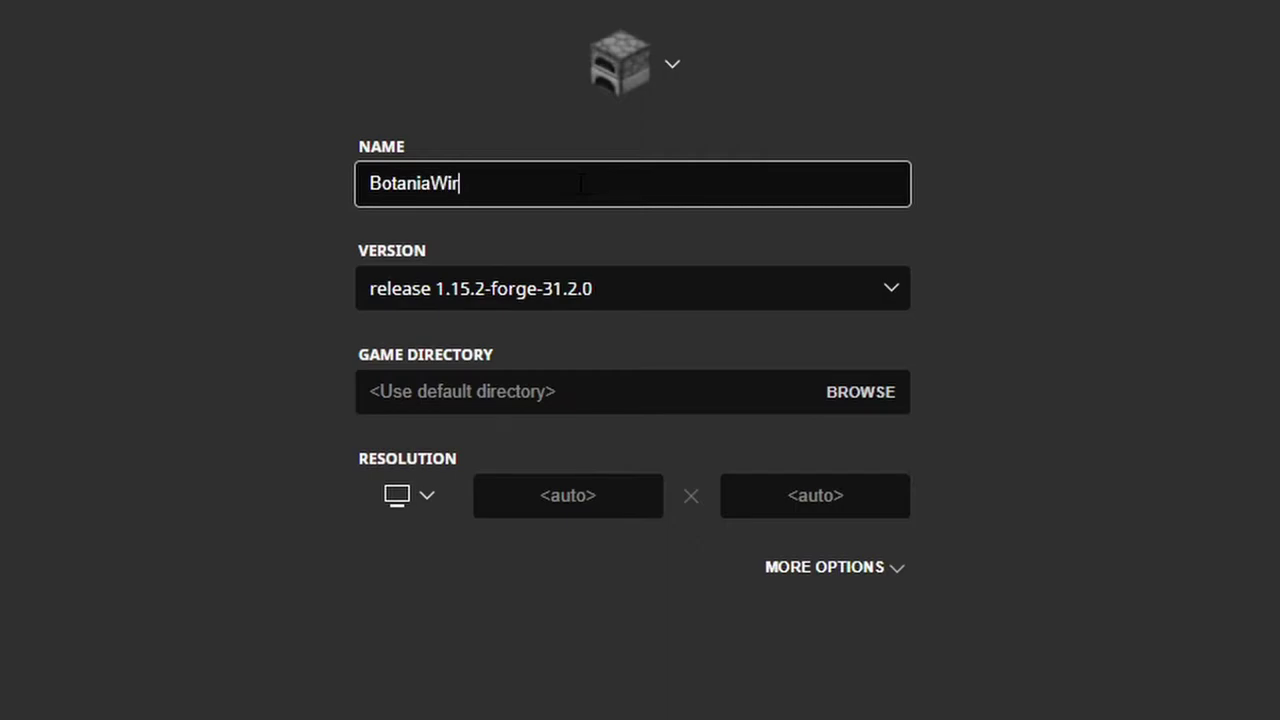
{"action": "type", "text": "ht"}
{"action": "key", "text": "BackSpace"}
{"action": "key", "text": "BackSpace"}
{"action": "key", "text": "BackSpace"}
{"action": "key", "text": "BackSpace"}
{"action": "type", "text": "C"}
{"action": "type", "text": "o"}
{"action": "type", "text": "n"}
{"action": "type", "text": "A"}
{"action": "key", "text": "BackSpace"}
{"action": "key", "text": "BackSpace"}
{"action": "type", "text": "nPlugins"}
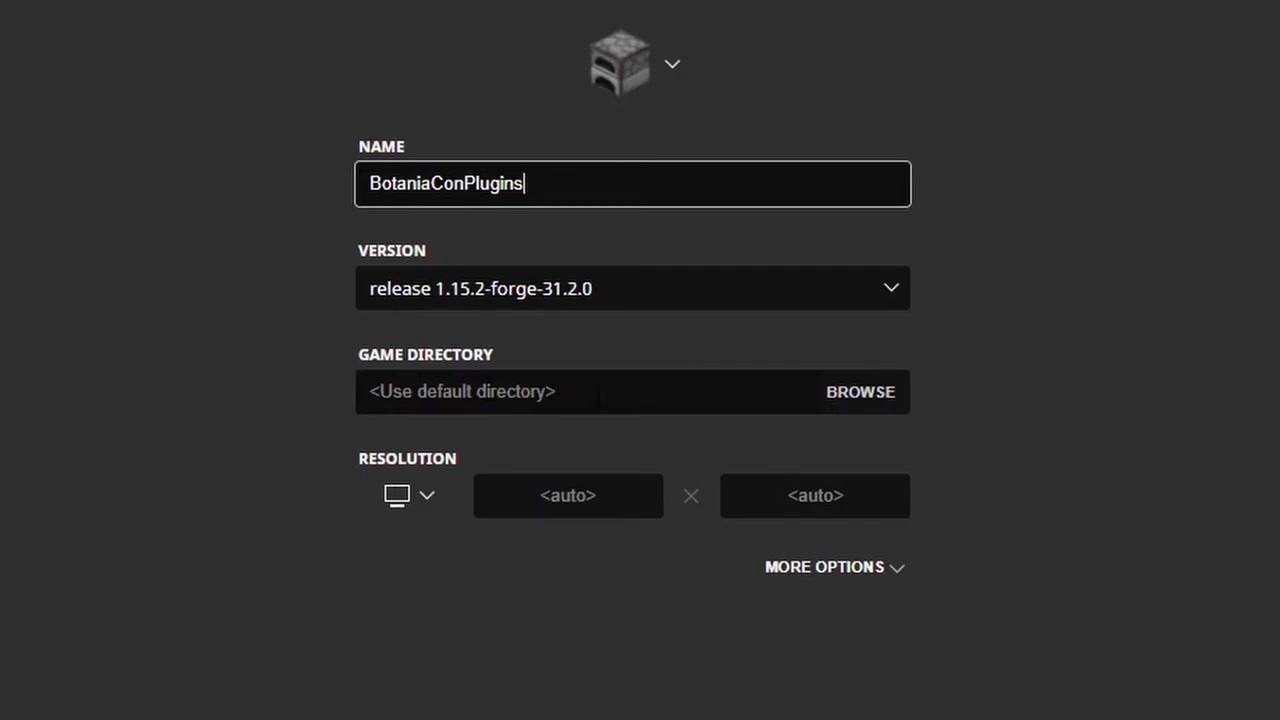
Browse for the installation's game directory and make a new folder inside AppData\Roaming
{"action": "left_click", "coordinate": [862, 398]}
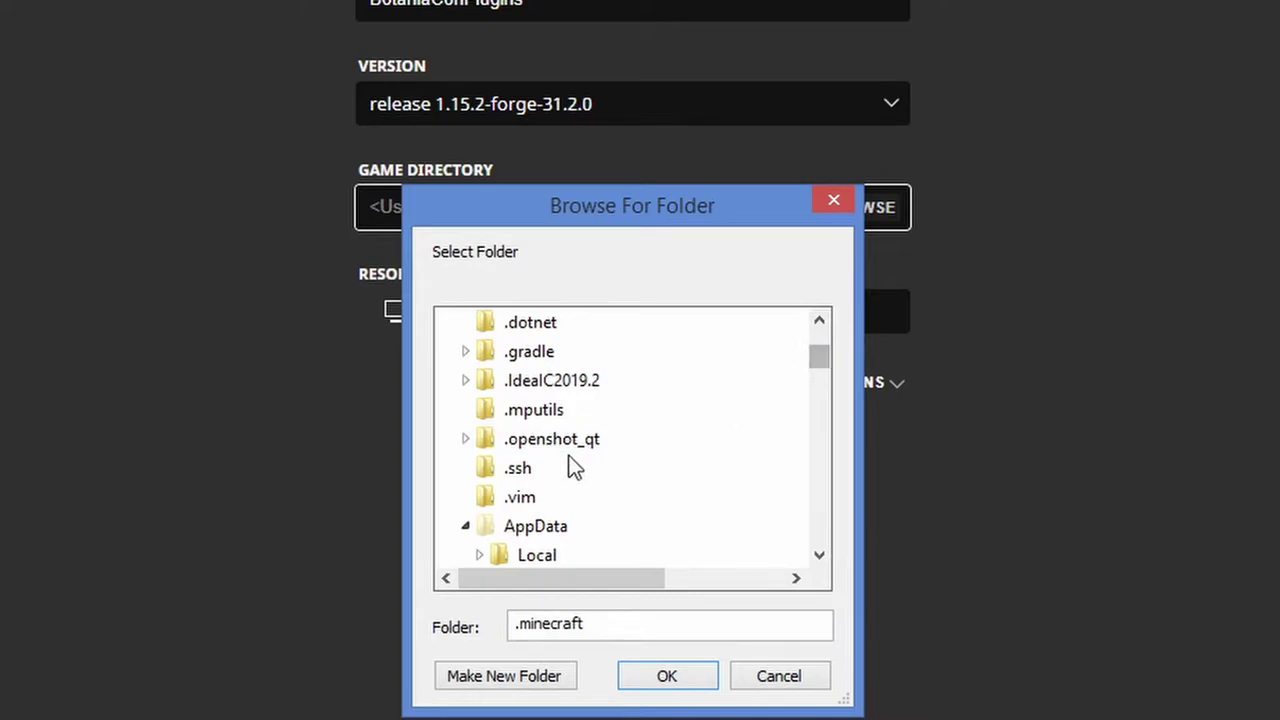
{"action": "left_click_drag", "start_coordinate": [817, 358], "coordinate": [818, 381]}
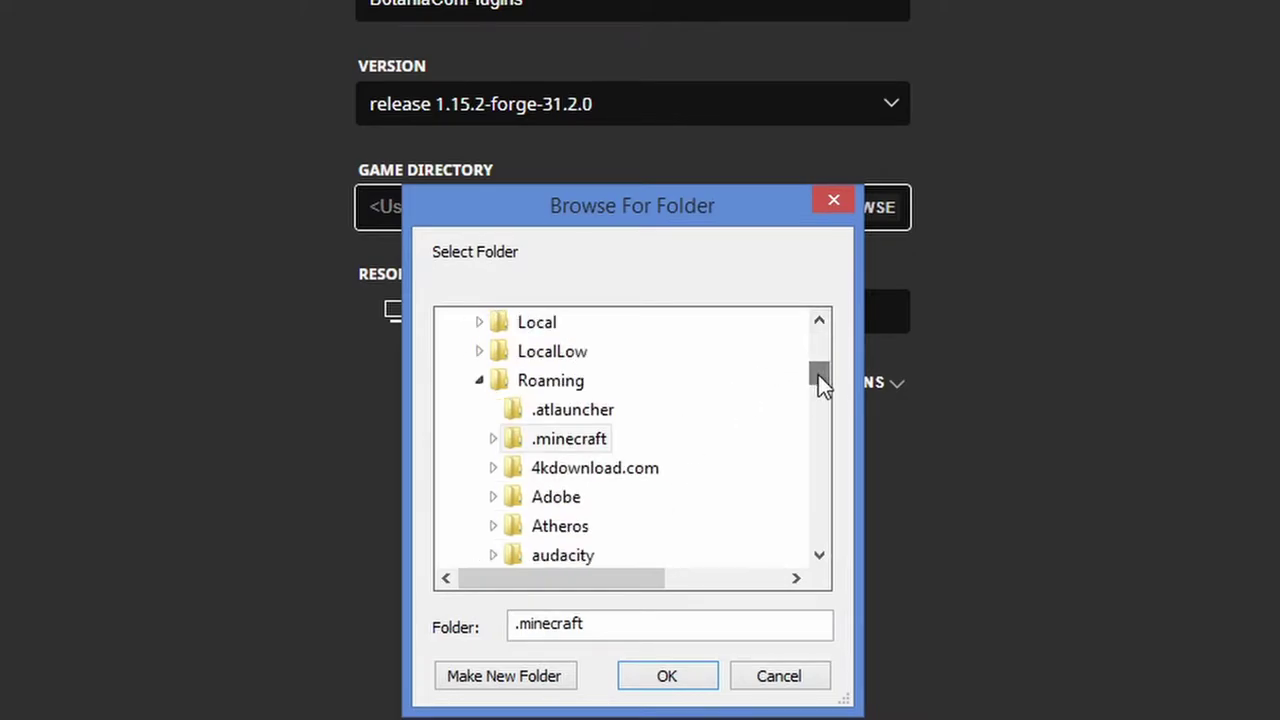
{"action": "left_click", "coordinate": [551, 389]}
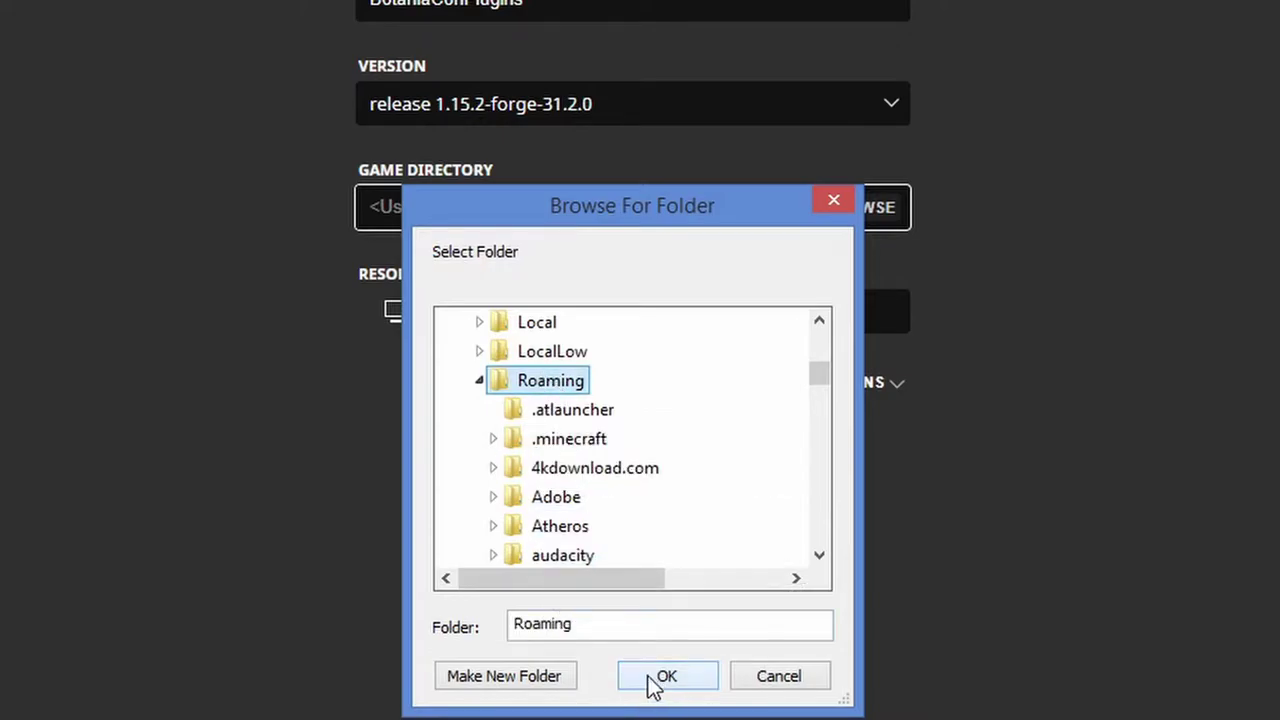
{"action": "left_click", "coordinate": [510, 678]}
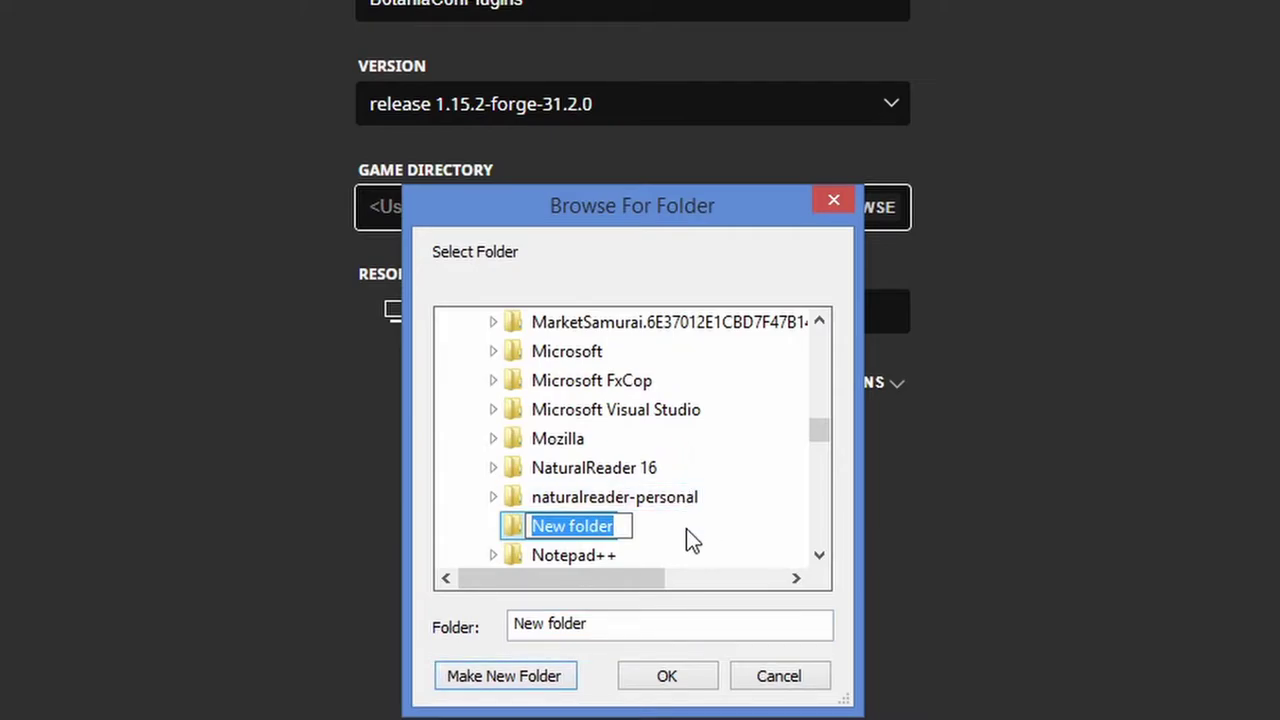
Name the new folder BotaniaCPlugins and use it as the installation's game directory
{"action": "type", "text": "B"}
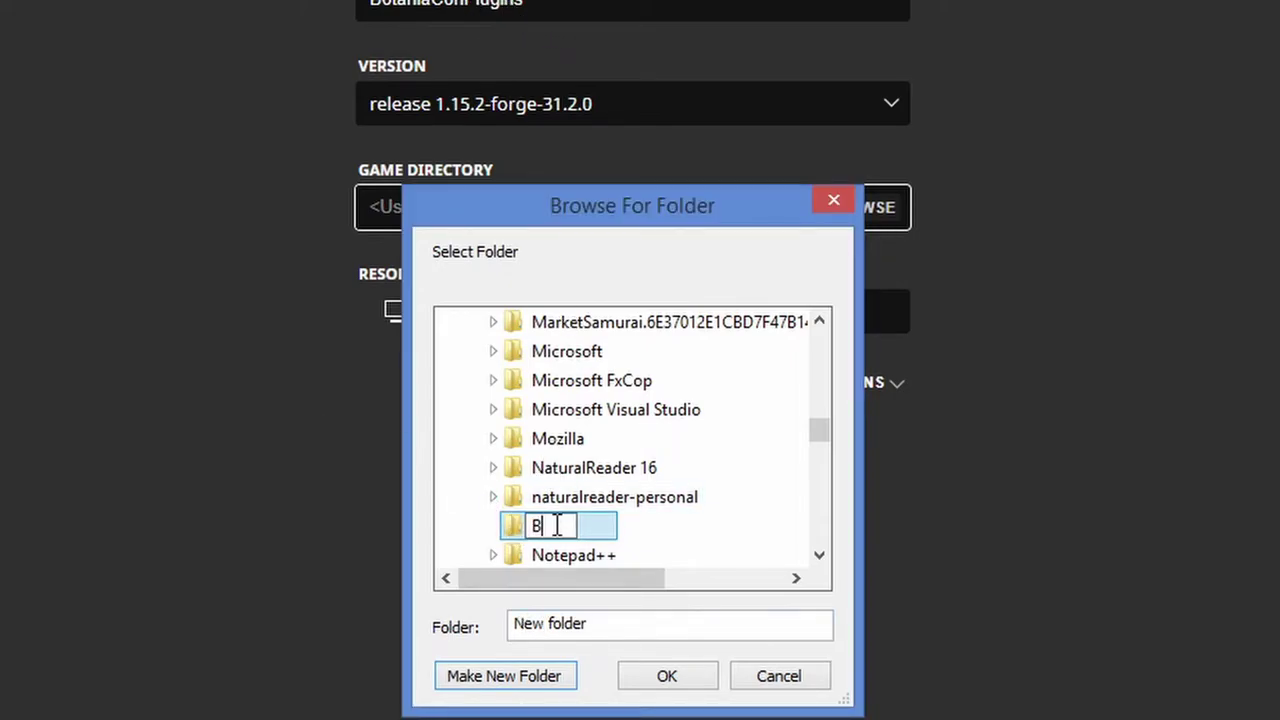
{"action": "type", "text": "otano"}
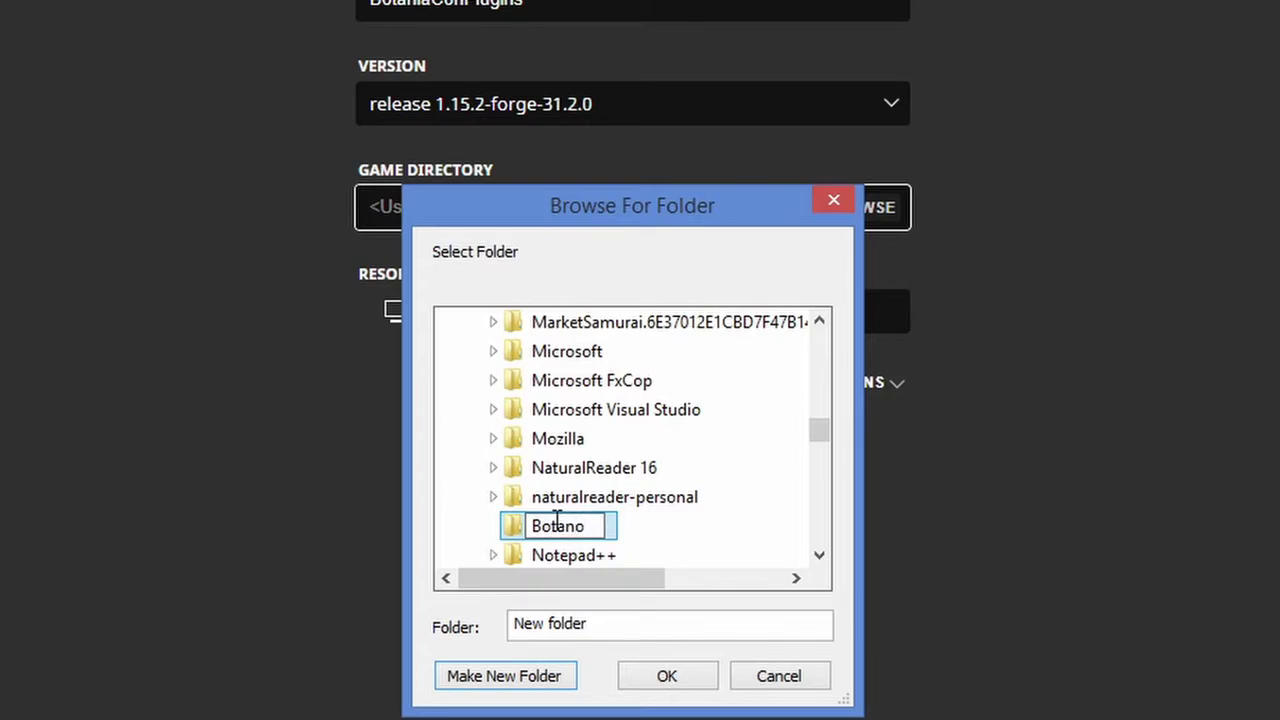
{"action": "key", "text": "BackSpace"}
{"action": "type", "text": "ia"}
{"action": "key", "text": "BackSpace"}
{"action": "key", "text": "BackSpace"}
{"action": "key", "text": "BackSpace"}
{"action": "key", "text": "BackSpace"}
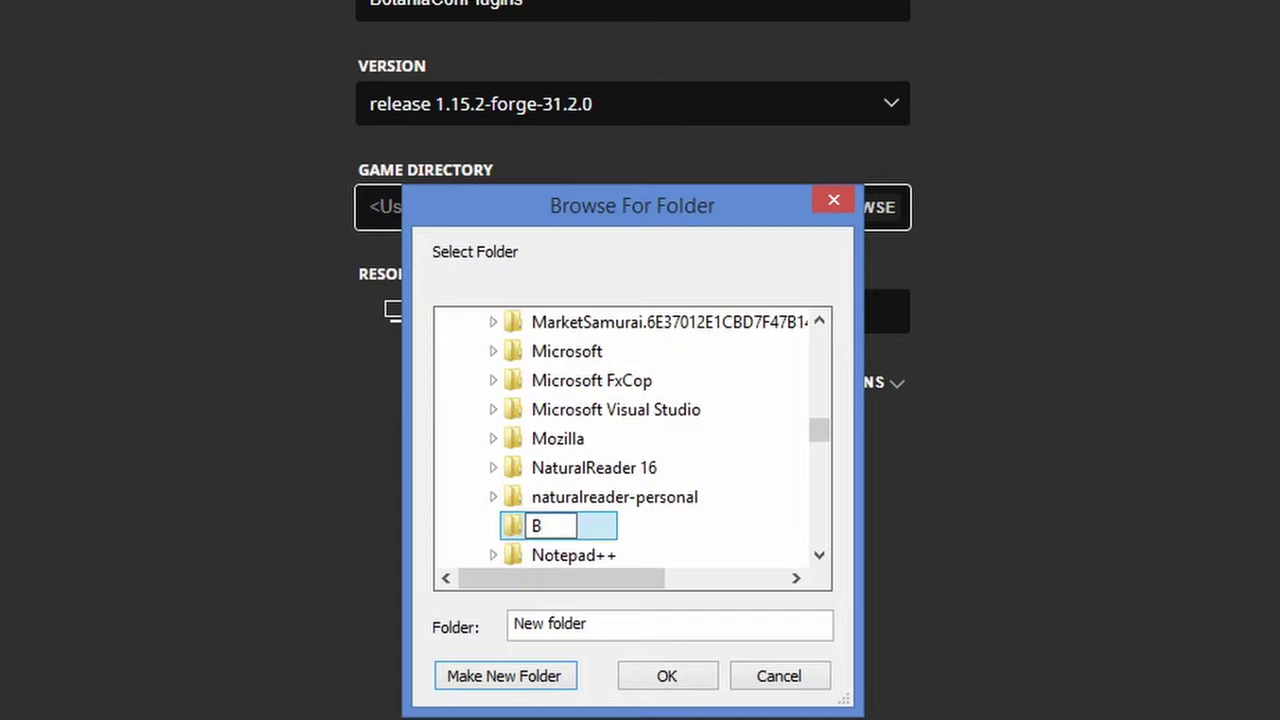
{"action": "type", "text": "P"}
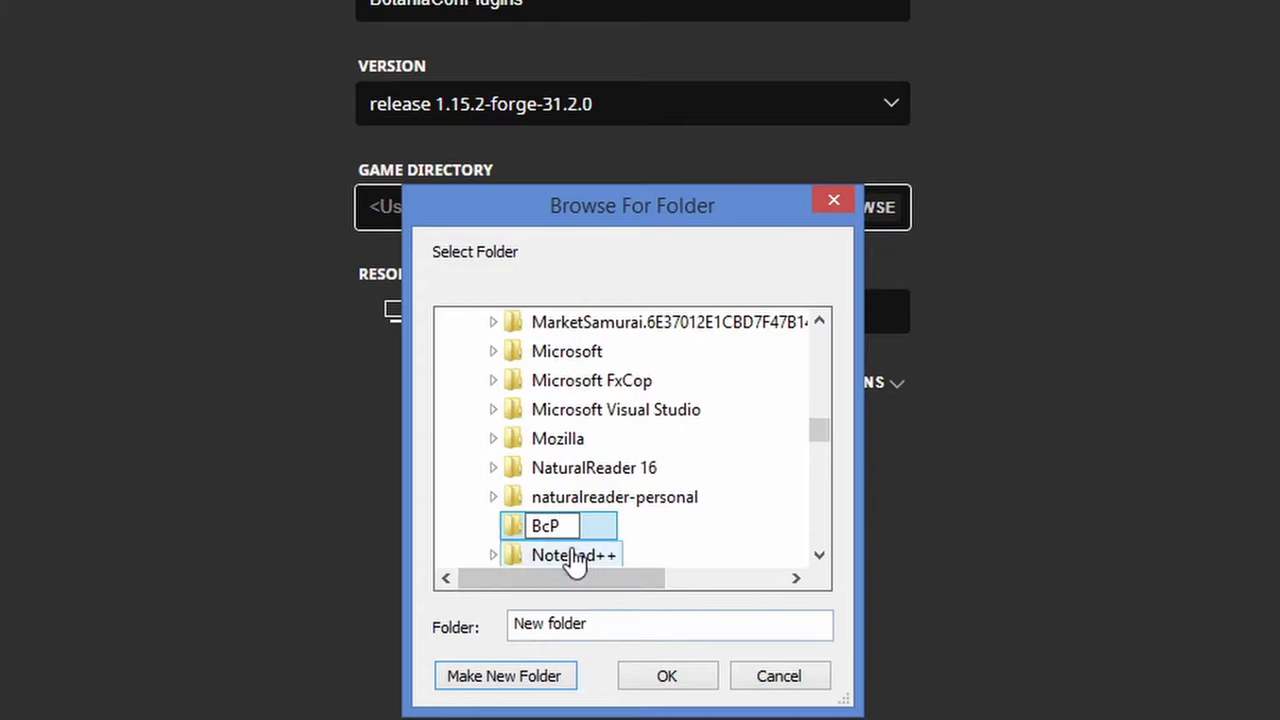
{"action": "left_click", "coordinate": [540, 525]}
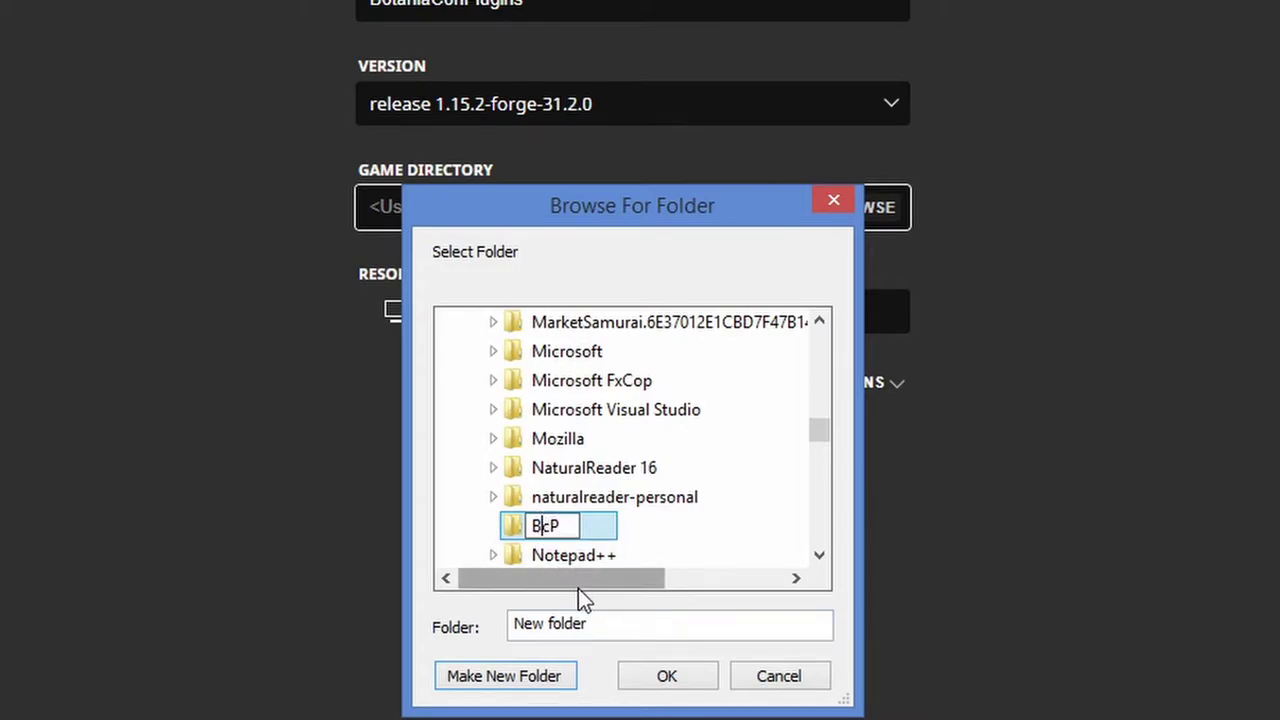
{"action": "type", "text": "otan"}
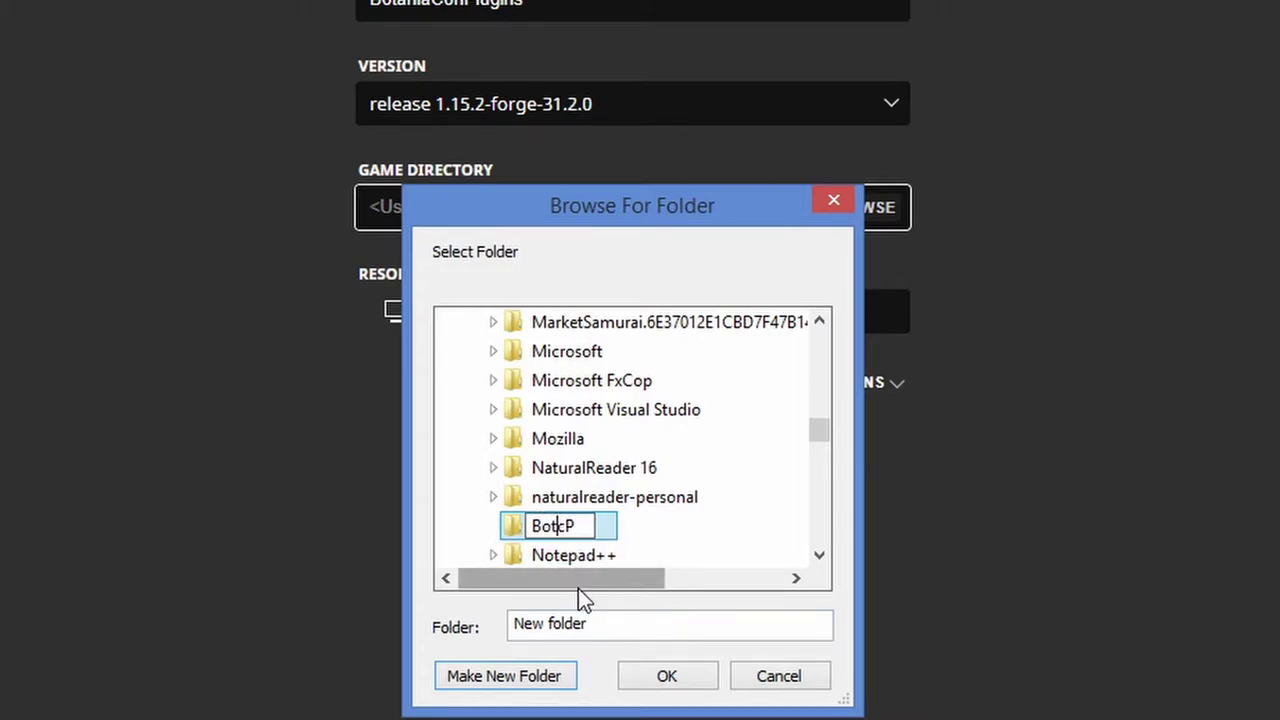
{"action": "type", "text": "ia"}
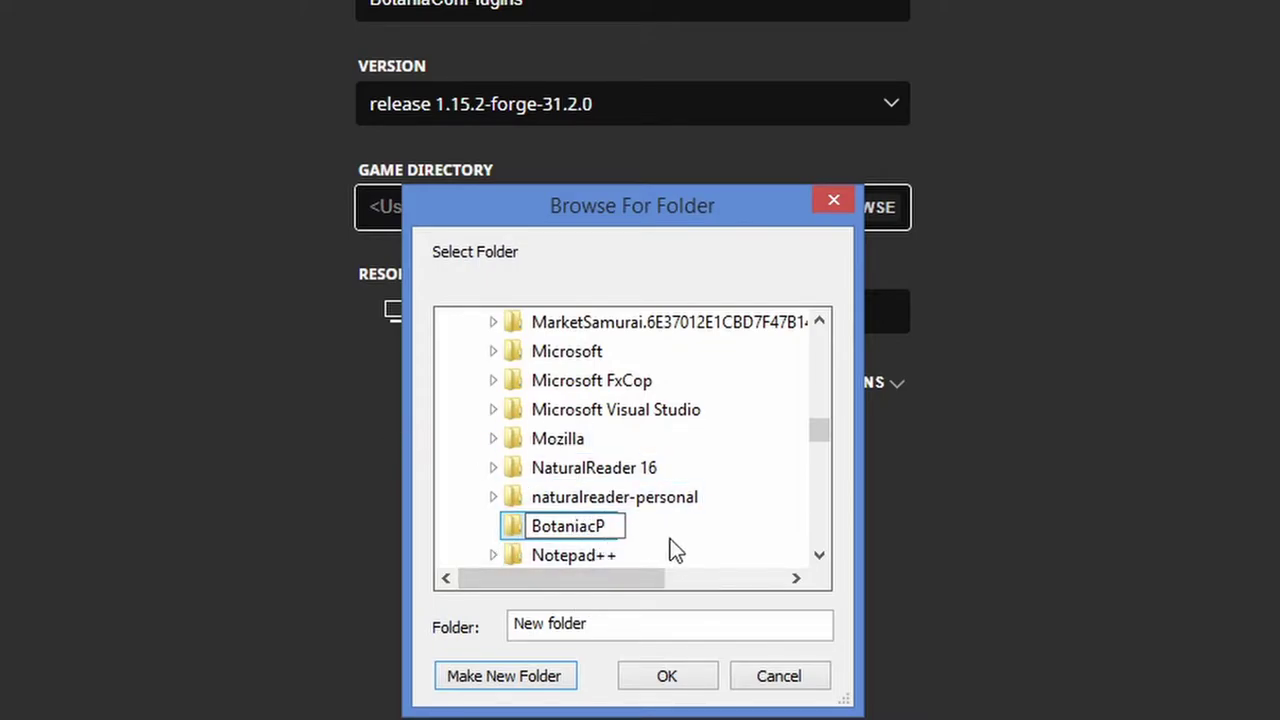
{"action": "key", "text": "BackSpace"}
{"action": "key", "text": "BackSpace"}
{"action": "type", "text": "CPlugins"}
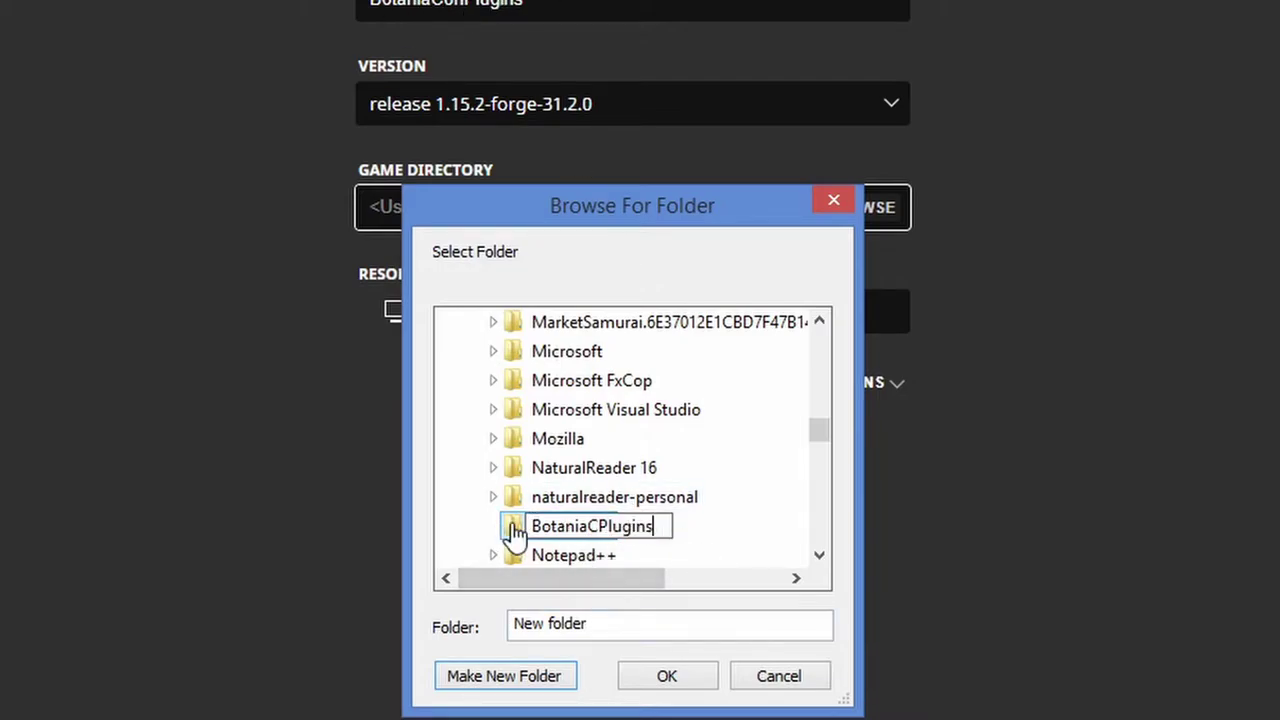
{"action": "key", "text": "Return"}
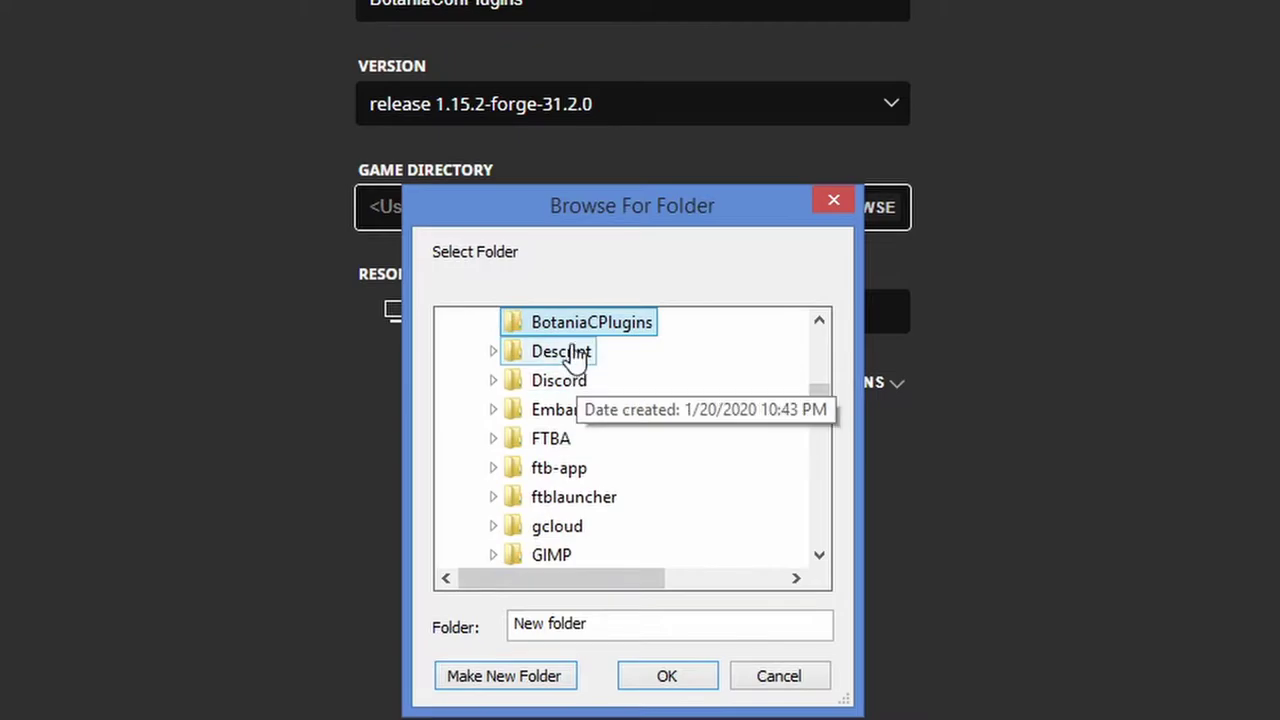
{"action": "left_click", "coordinate": [668, 680]}
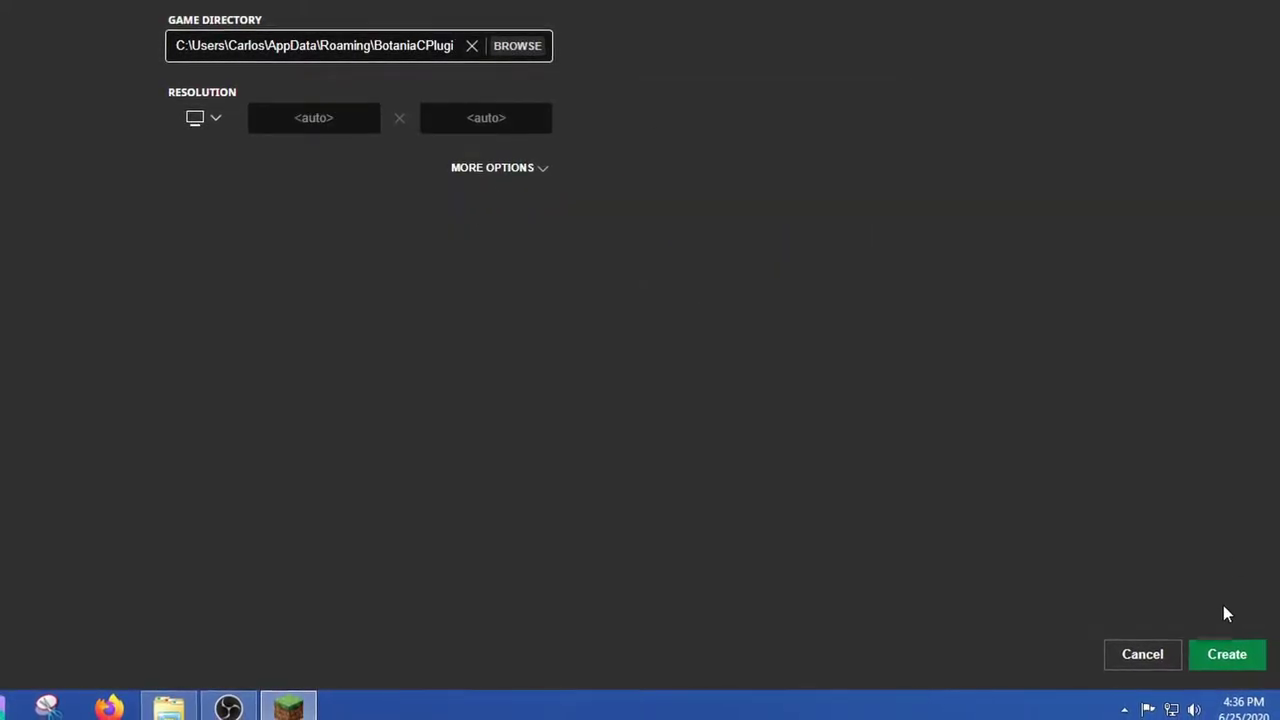
Create the installation and launch the game with the BotaniaConPlugins profile
{"action": "left_click", "coordinate": [1225, 662]}
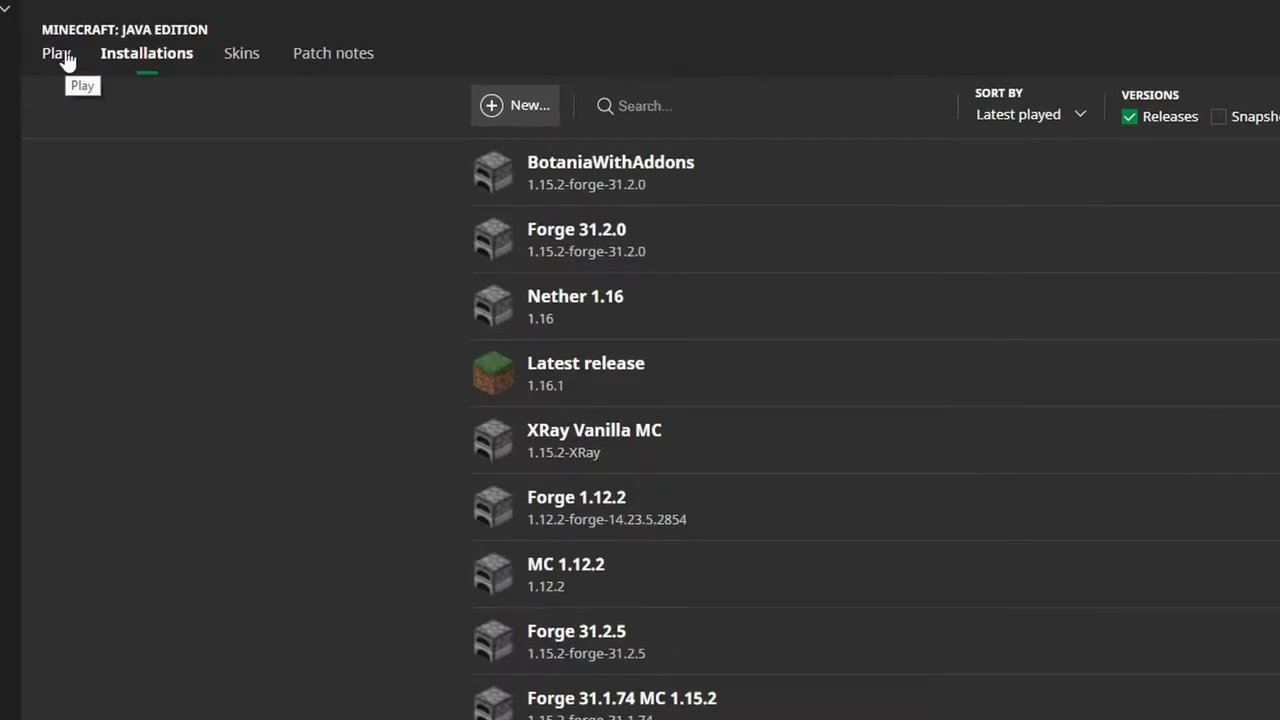
{"action": "left_click", "coordinate": [66, 62]}
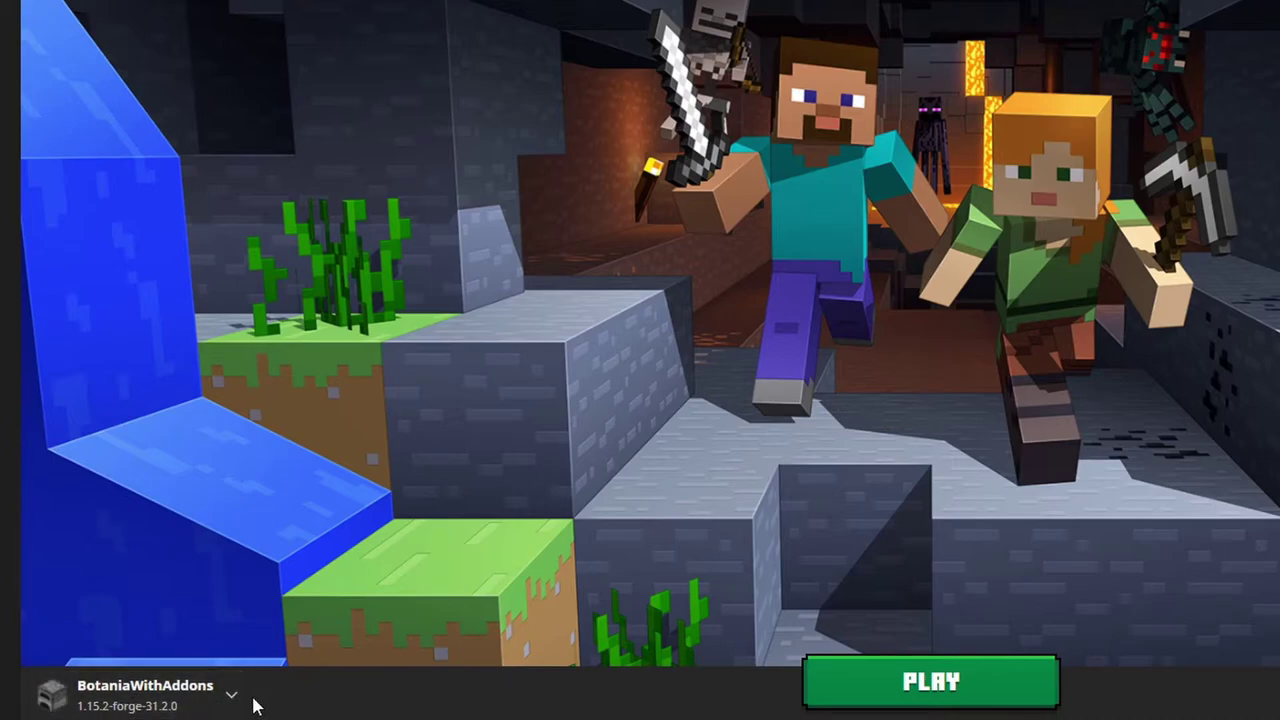
{"action": "left_click", "coordinate": [240, 697]}
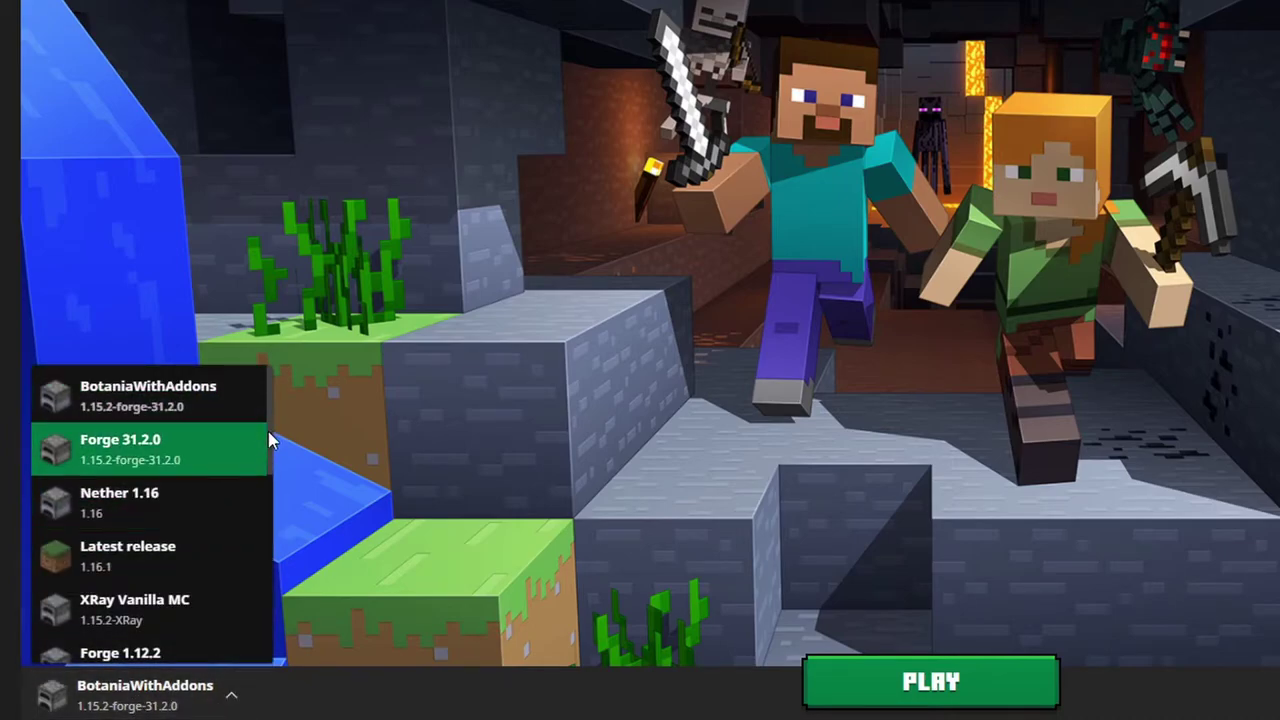
{"action": "left_click_drag", "start_coordinate": [267, 428], "coordinate": [282, 684]}
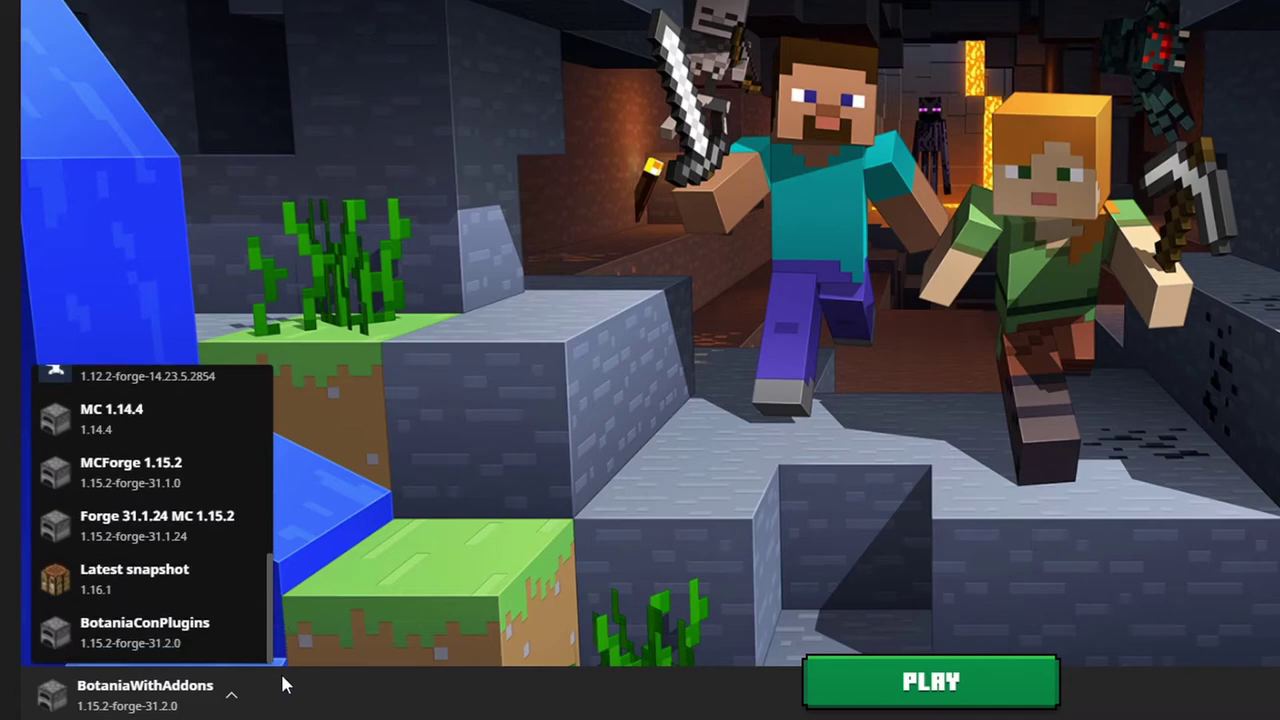
{"action": "left_click", "coordinate": [136, 644]}
{"action": "left_click", "coordinate": [936, 680]}
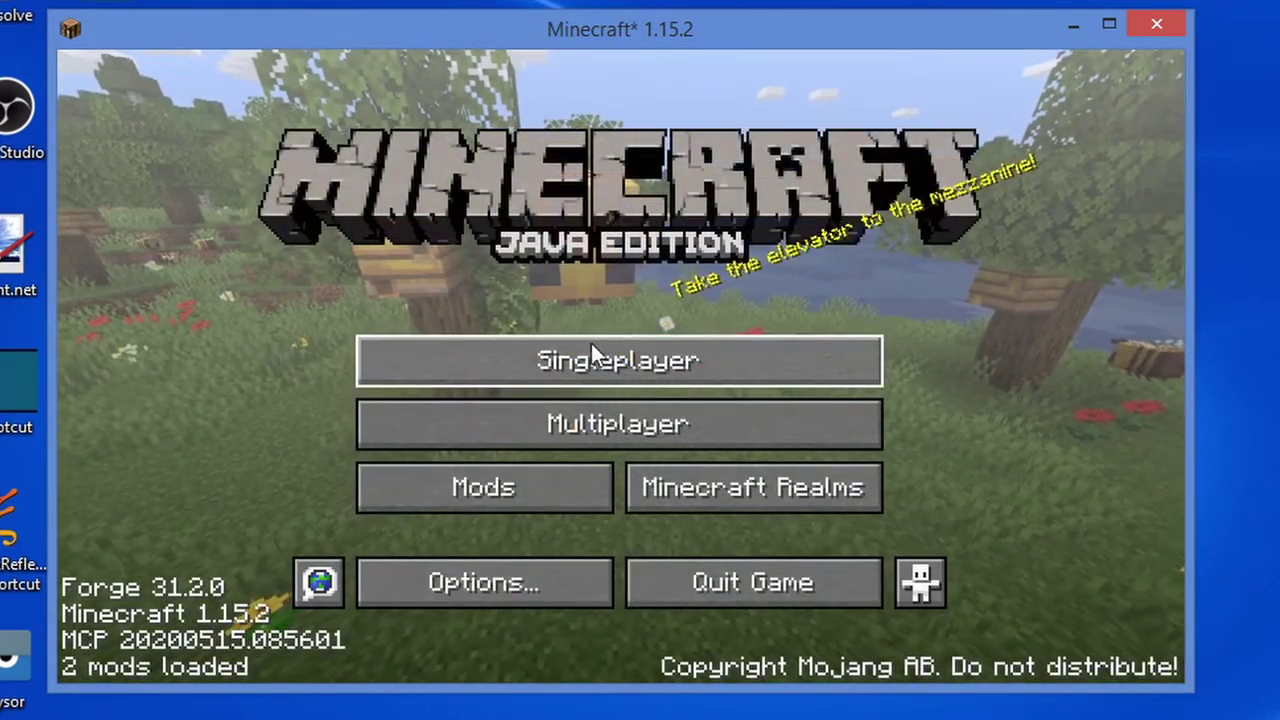
Create a new singleplayer Survival world named New World with the default options
{"action": "left_click", "coordinate": [570, 360]}
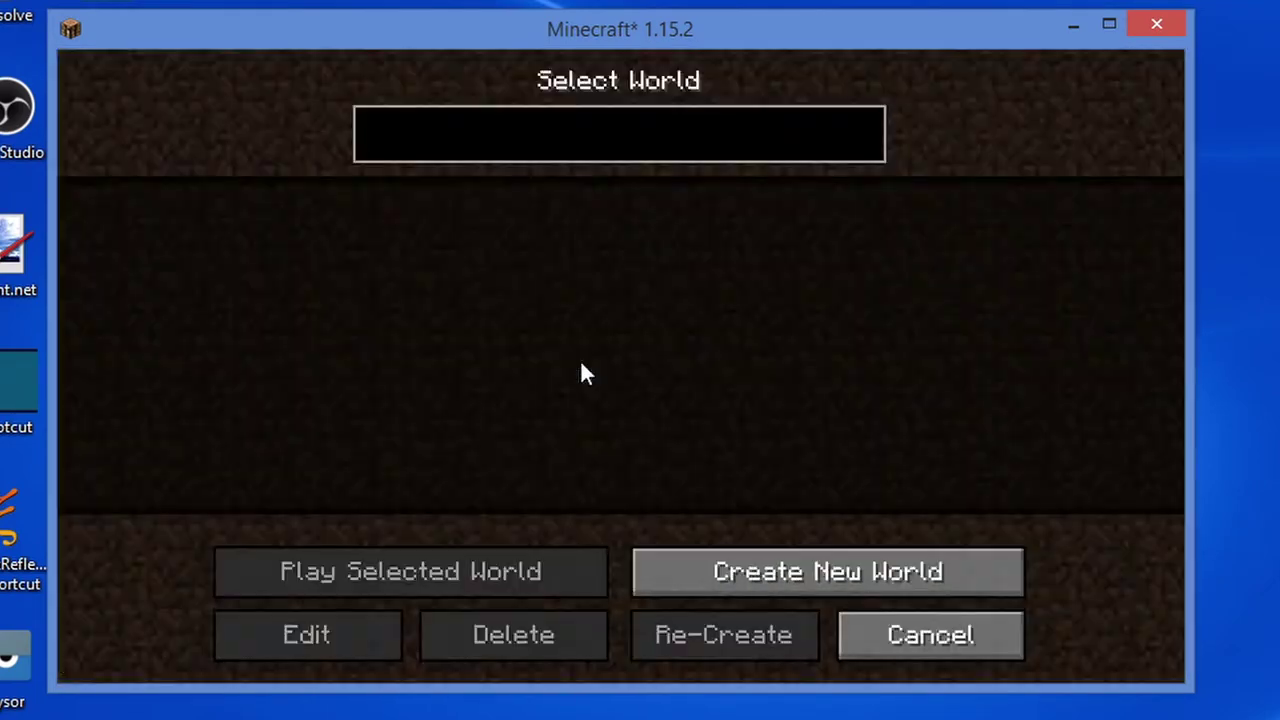
{"action": "left_click", "coordinate": [812, 578]}
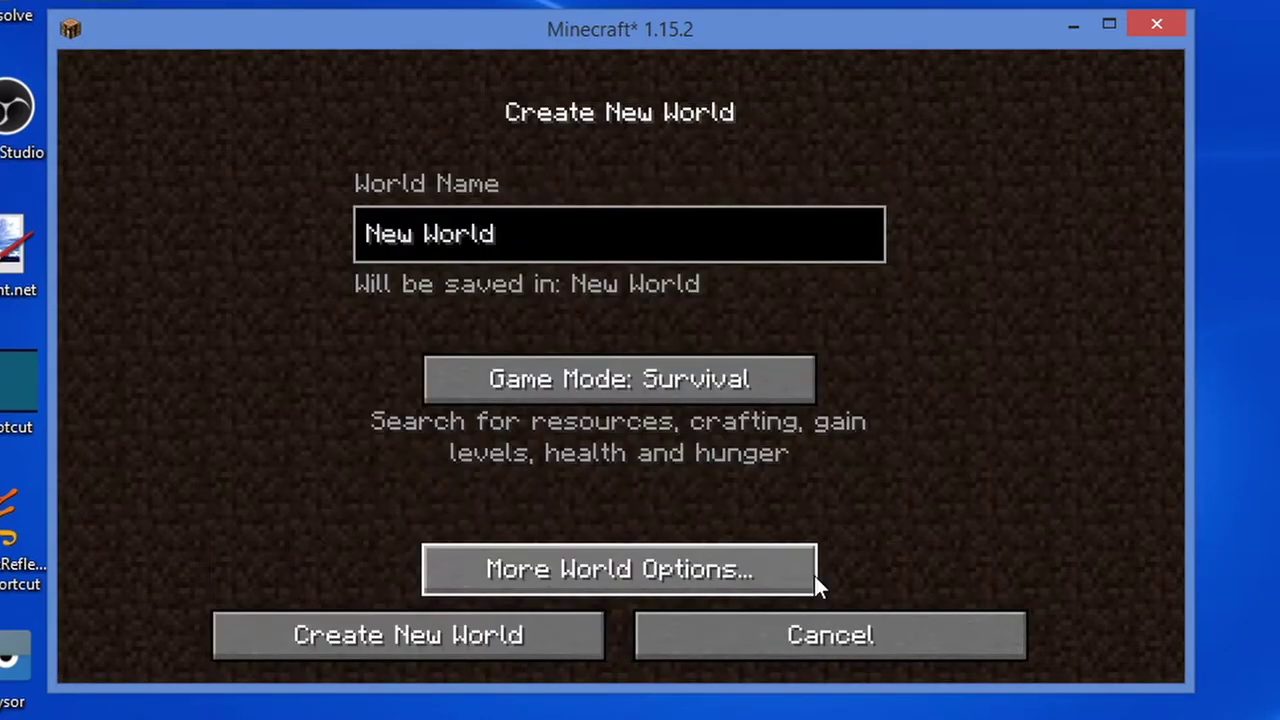
{"action": "left_click", "coordinate": [413, 634]}
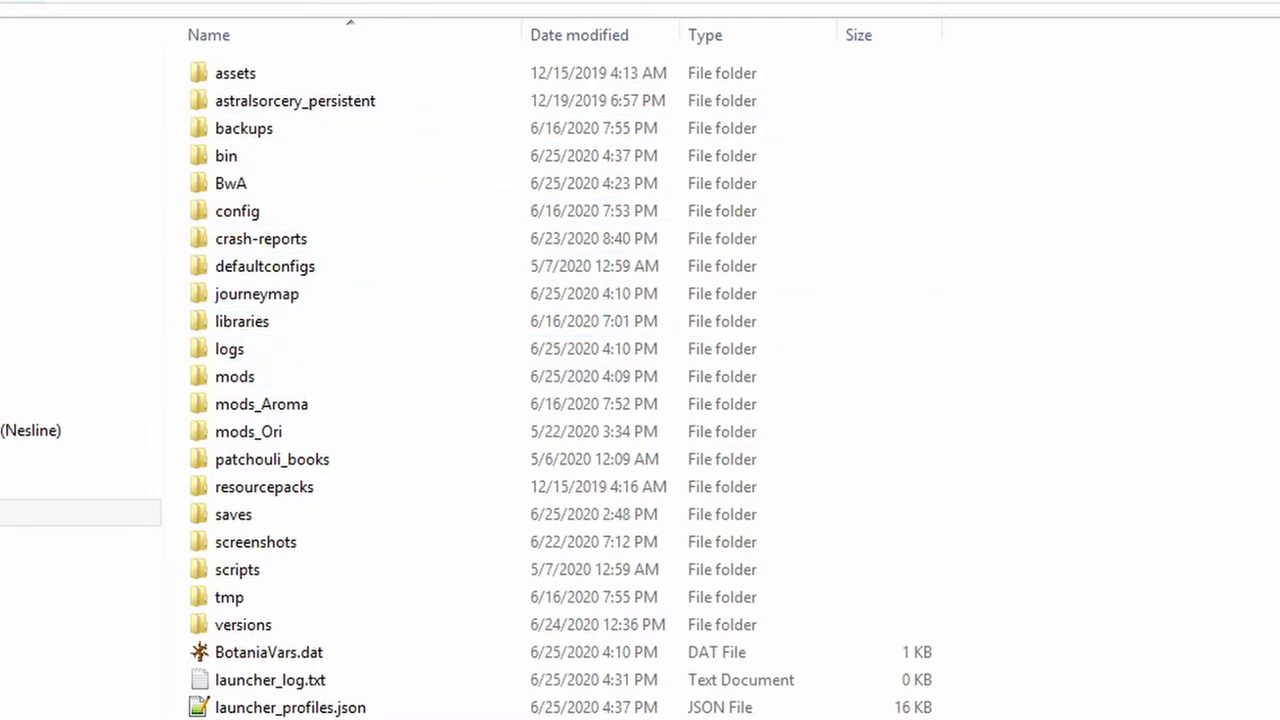
Compare the contents of the BotaniaCPlugins folder in AppData\Roaming with those of the BwA folder inside .minecraft
{"action": "key", "text": "alt+Up"}
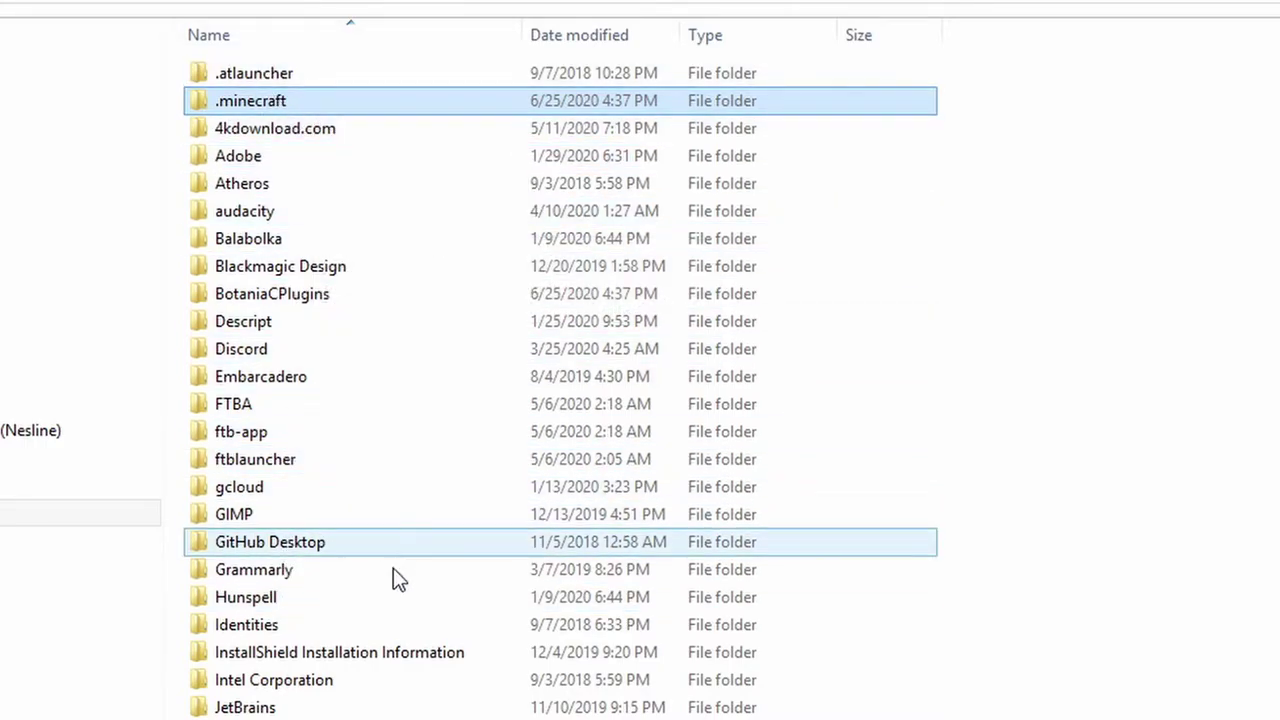
{"action": "double_click", "coordinate": [277, 300]}
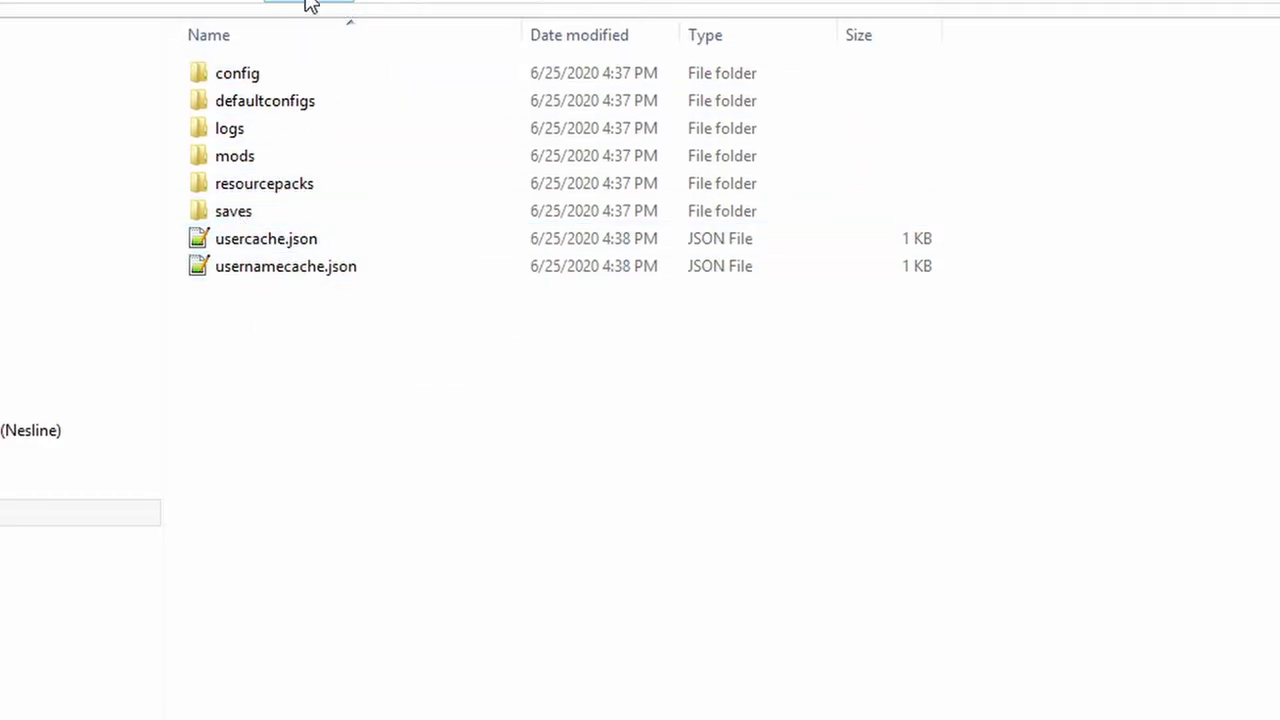
{"action": "key", "text": "alt+Left"}
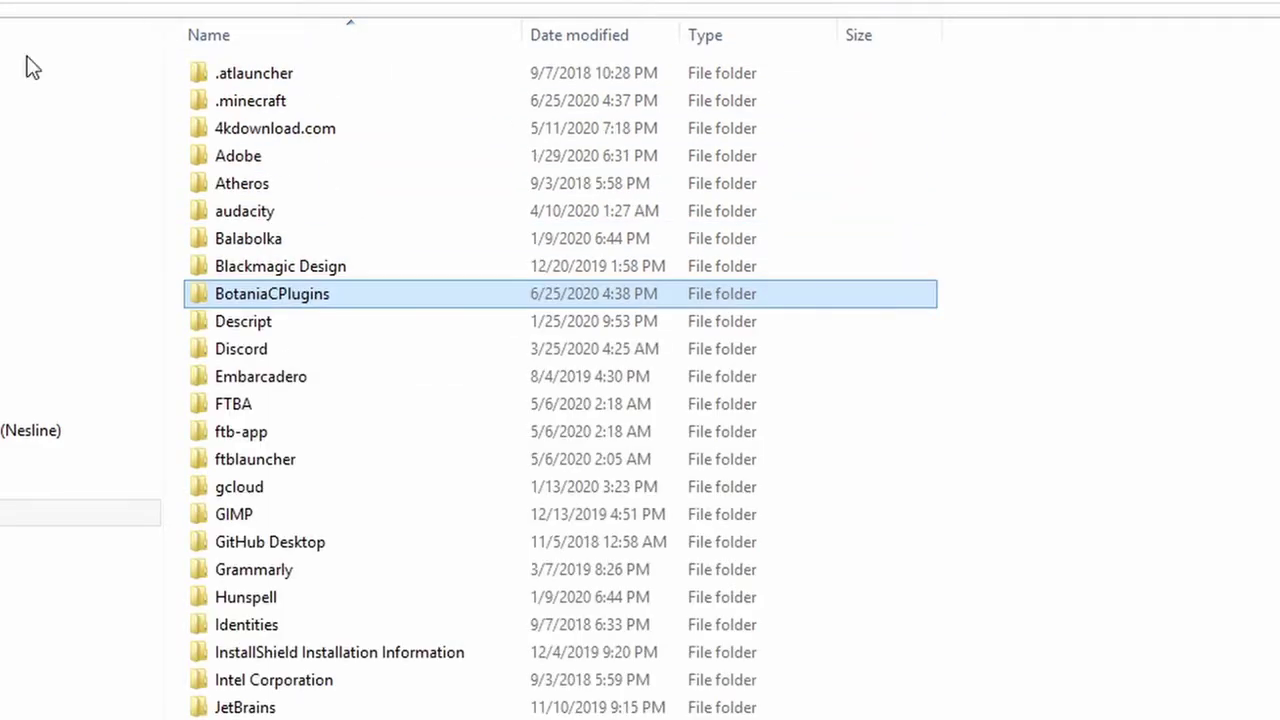
{"action": "double_click", "coordinate": [265, 108]}
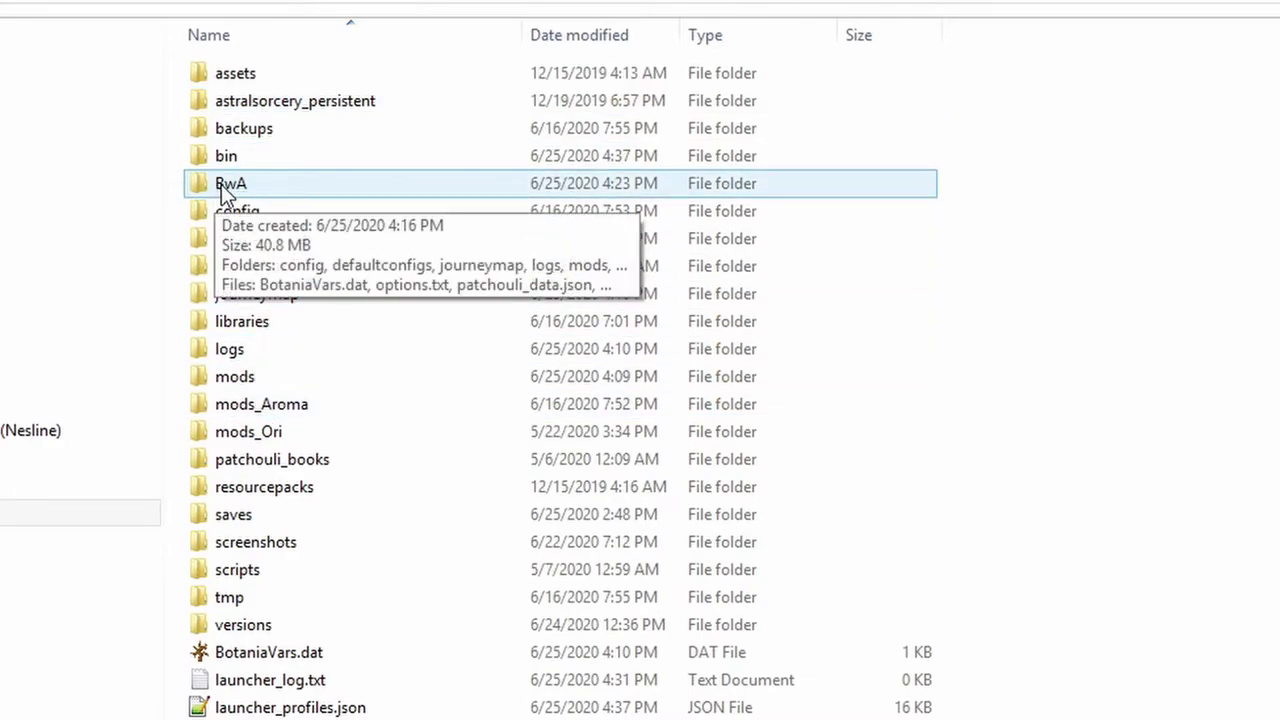
{"action": "double_click", "coordinate": [275, 188]}
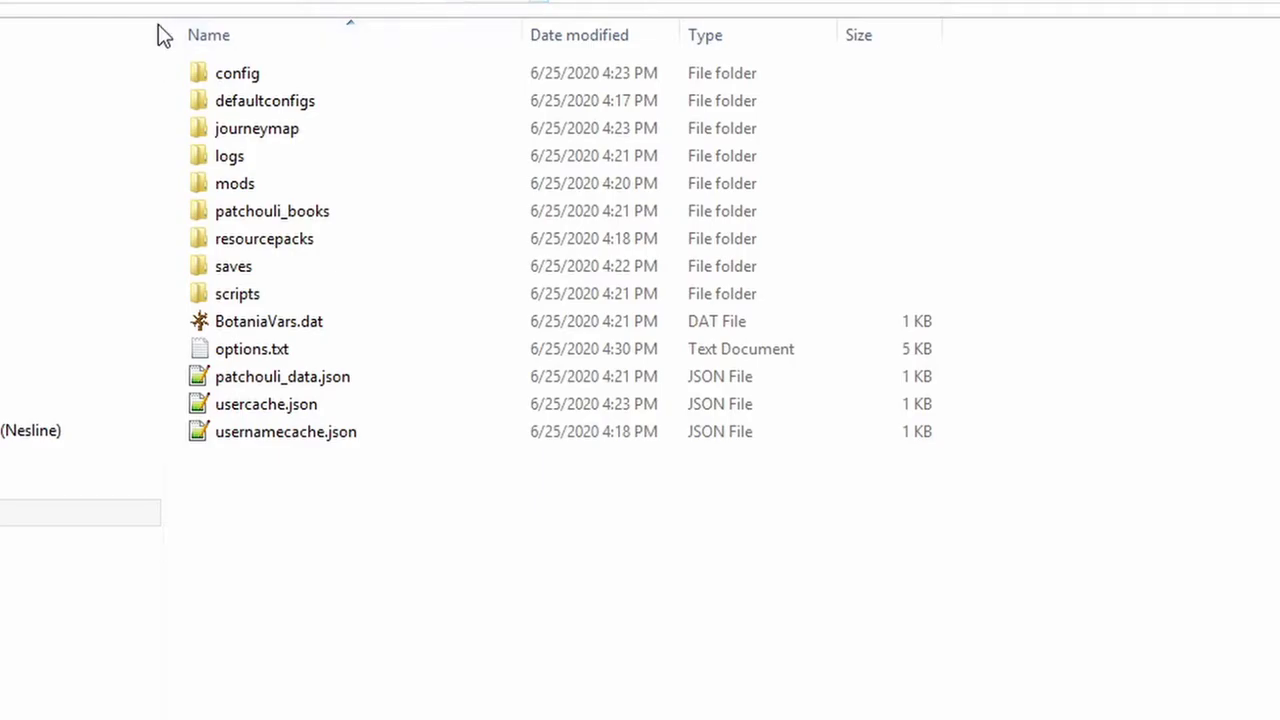
{"action": "key", "text": "alt+Left"}
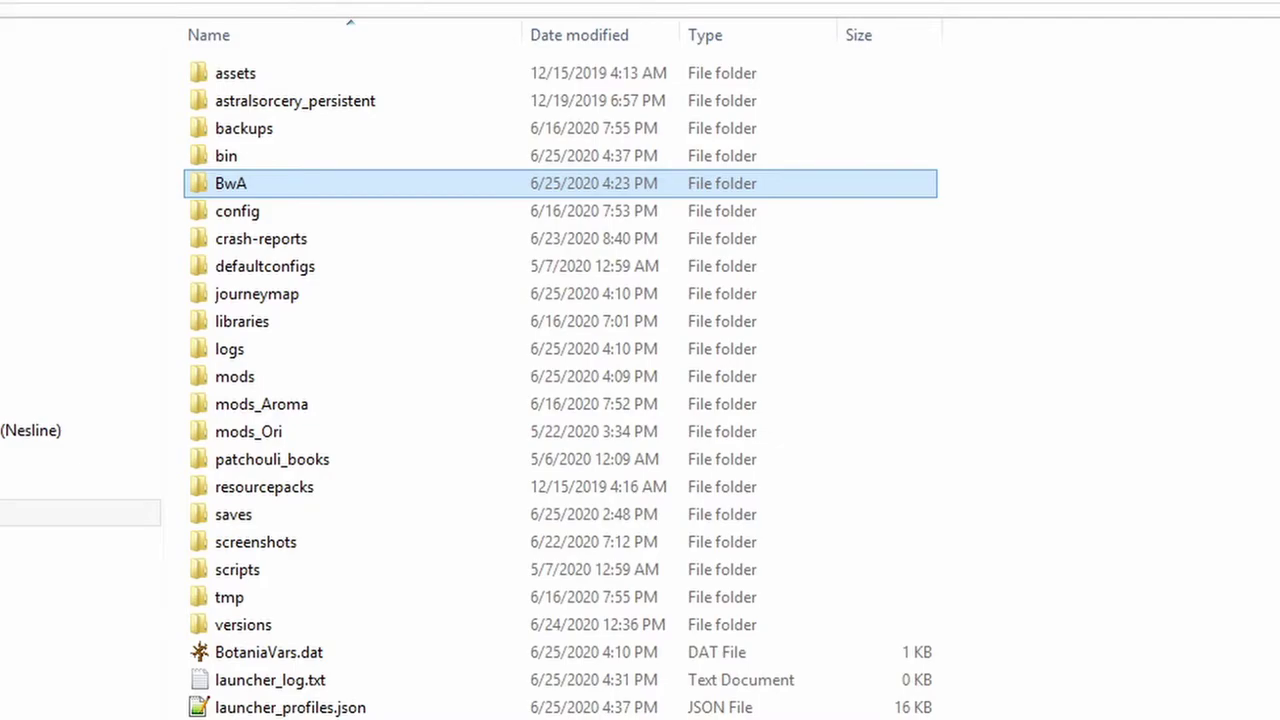
Open the mods folder inside AppData\Roaming\BotaniaCPlugins
{"action": "key", "text": "alt+Up"}
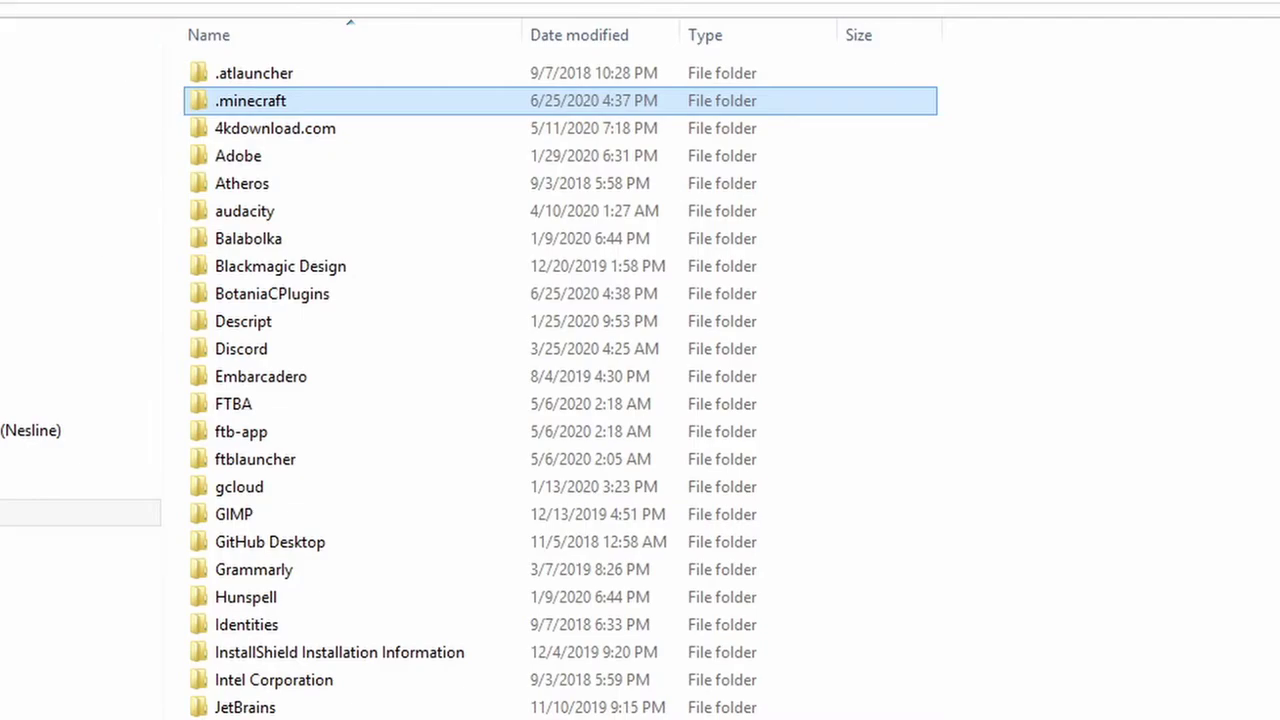
{"action": "key", "text": "BackSpace"}
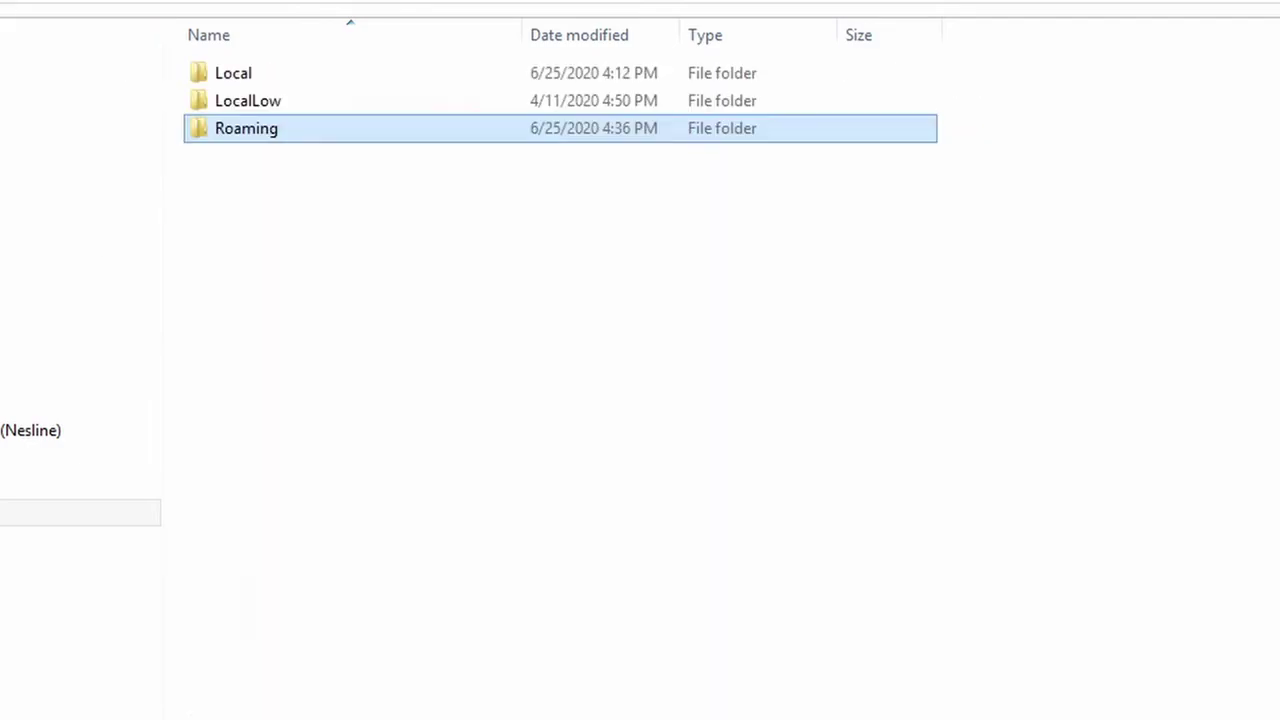
{"action": "double_click", "coordinate": [262, 143]}
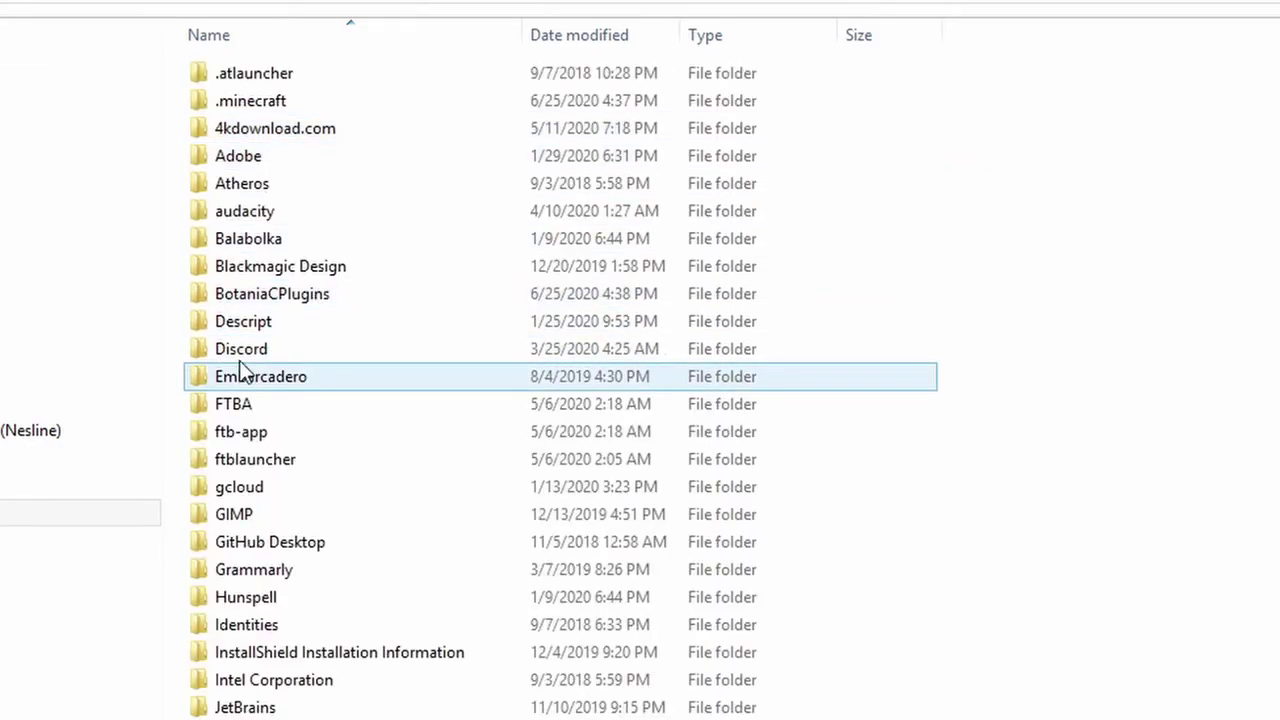
{"action": "double_click", "coordinate": [275, 294]}
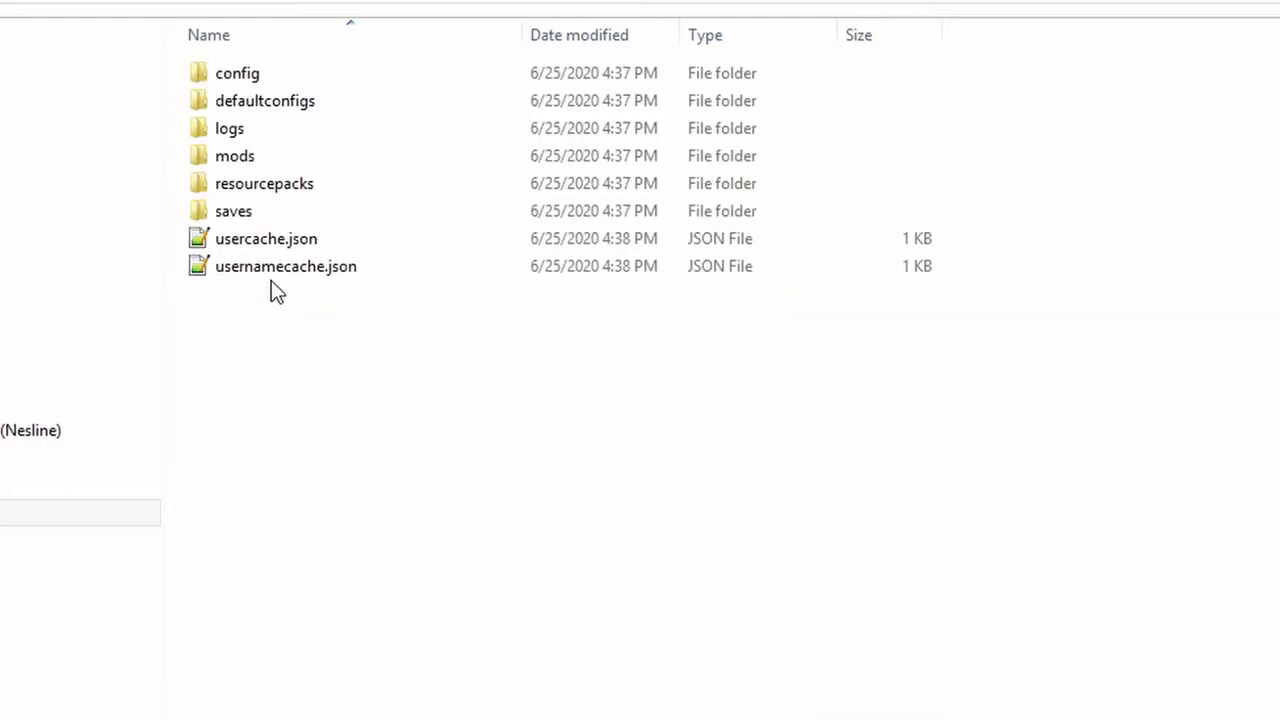
{"action": "double_click", "coordinate": [237, 163]}
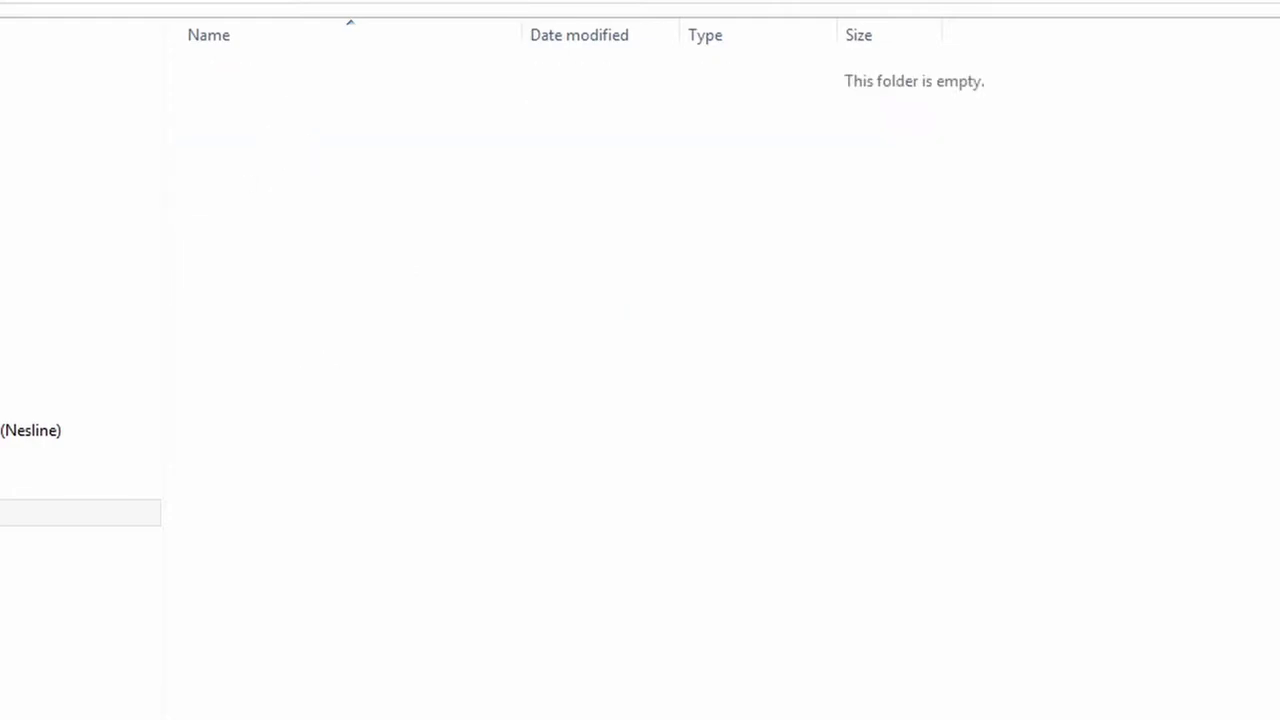
Switch to Minecraft, save and leave the running world, and quit the game
{"action": "key", "text": "alt+Tab"}
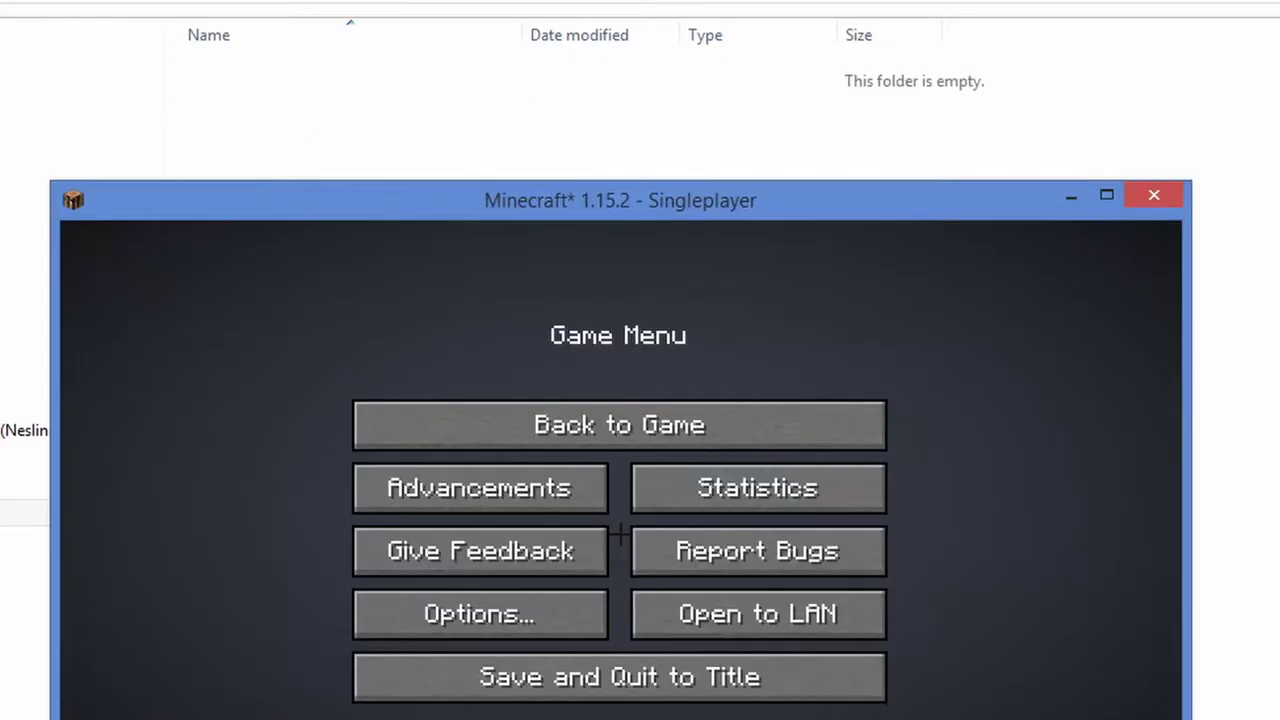
{"action": "left_click", "coordinate": [645, 697]}
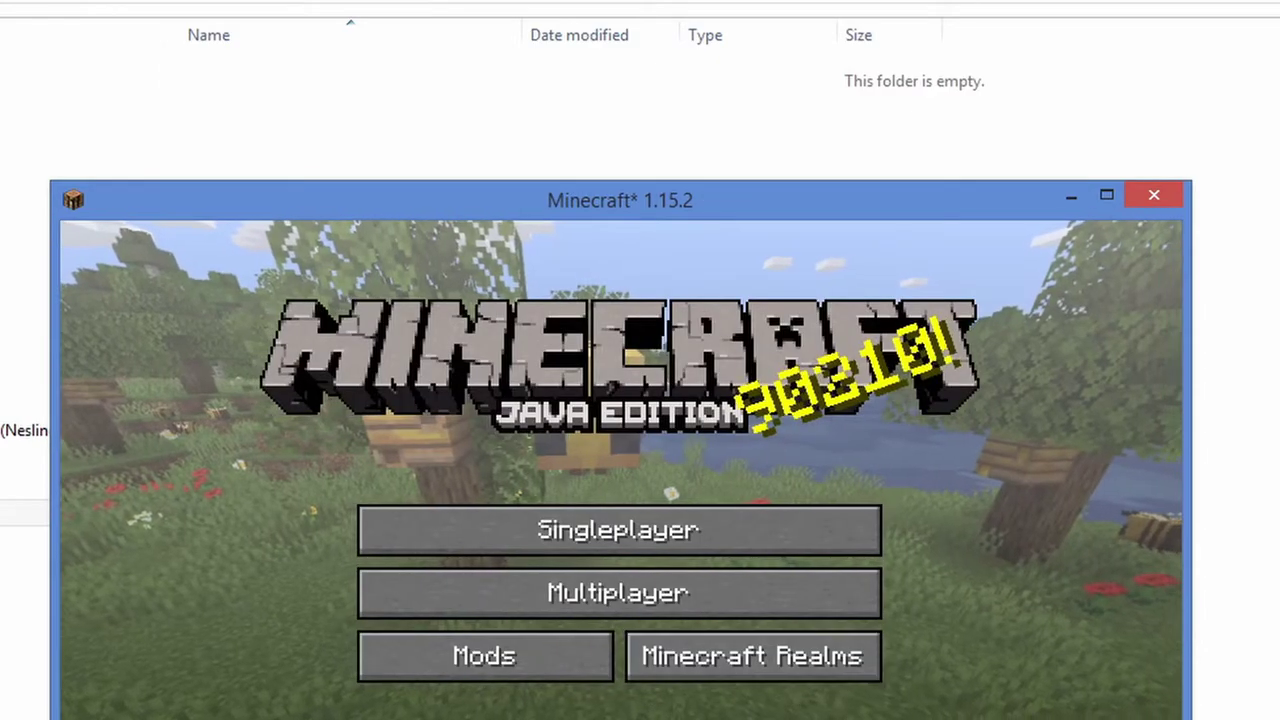
{"action": "left_click", "coordinate": [751, 716]}
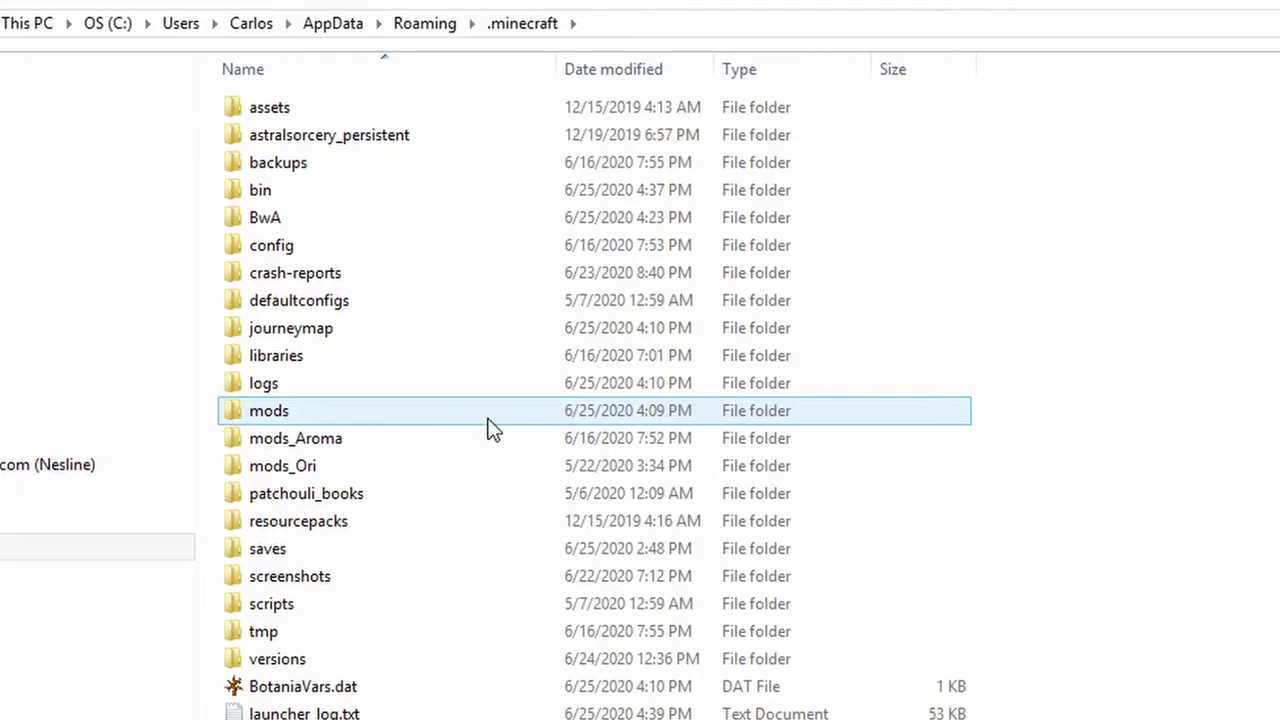
Copy all the mod jar files from .minecraft\BwA\mods into the mods folder of BotaniaCPlugins
{"action": "double_click", "coordinate": [264, 221]}
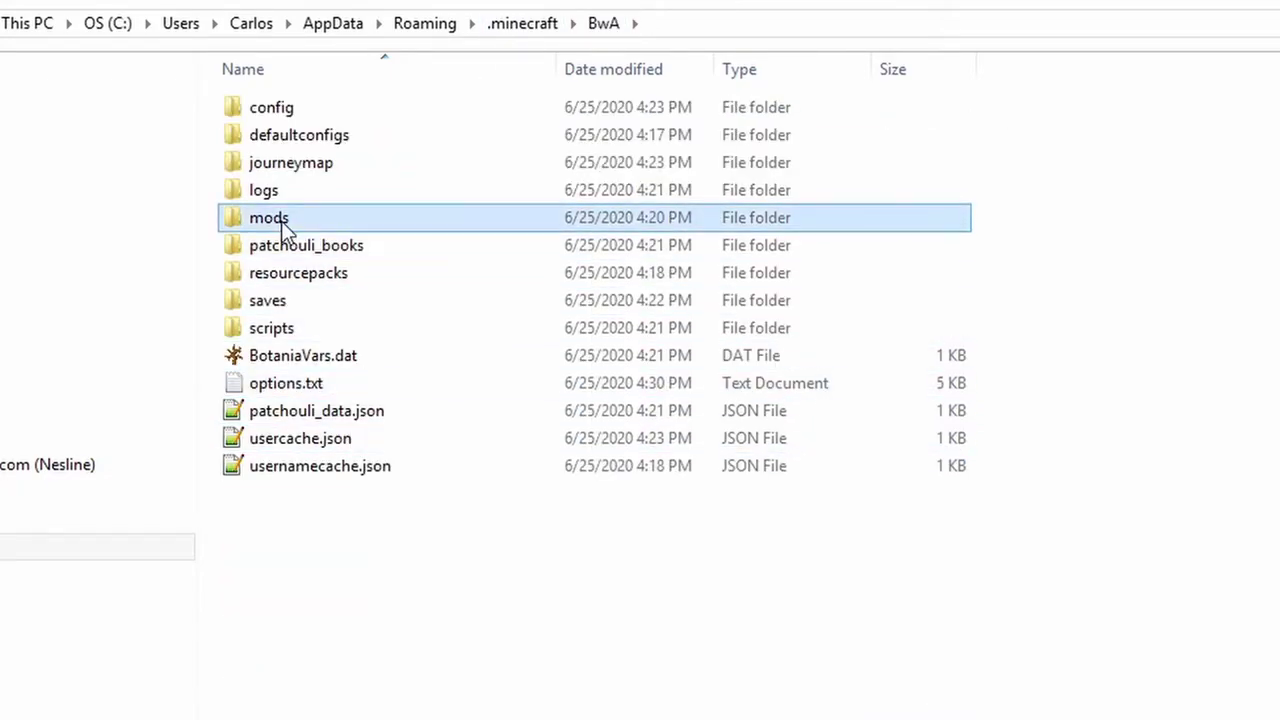
{"action": "double_click", "coordinate": [284, 226]}
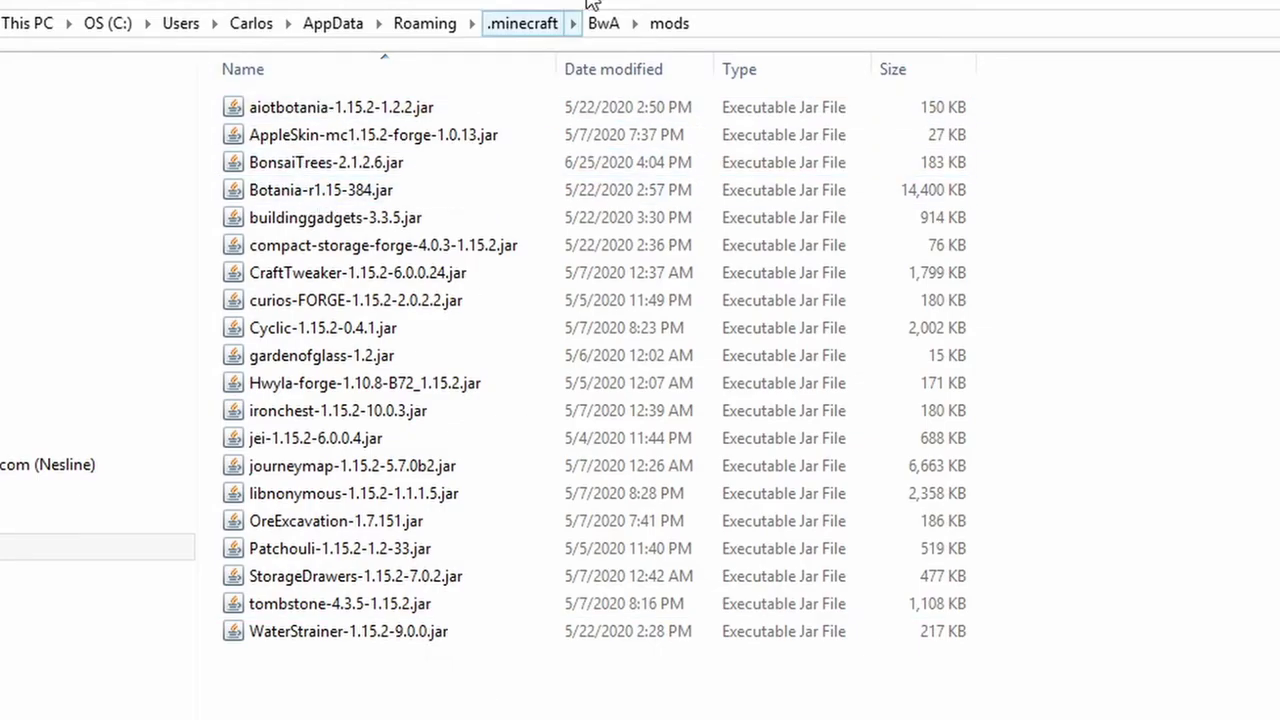
{"action": "left_click_drag", "start_coordinate": [447, 707], "coordinate": [205, 103]}
{"action": "right_click", "coordinate": [385, 348]}
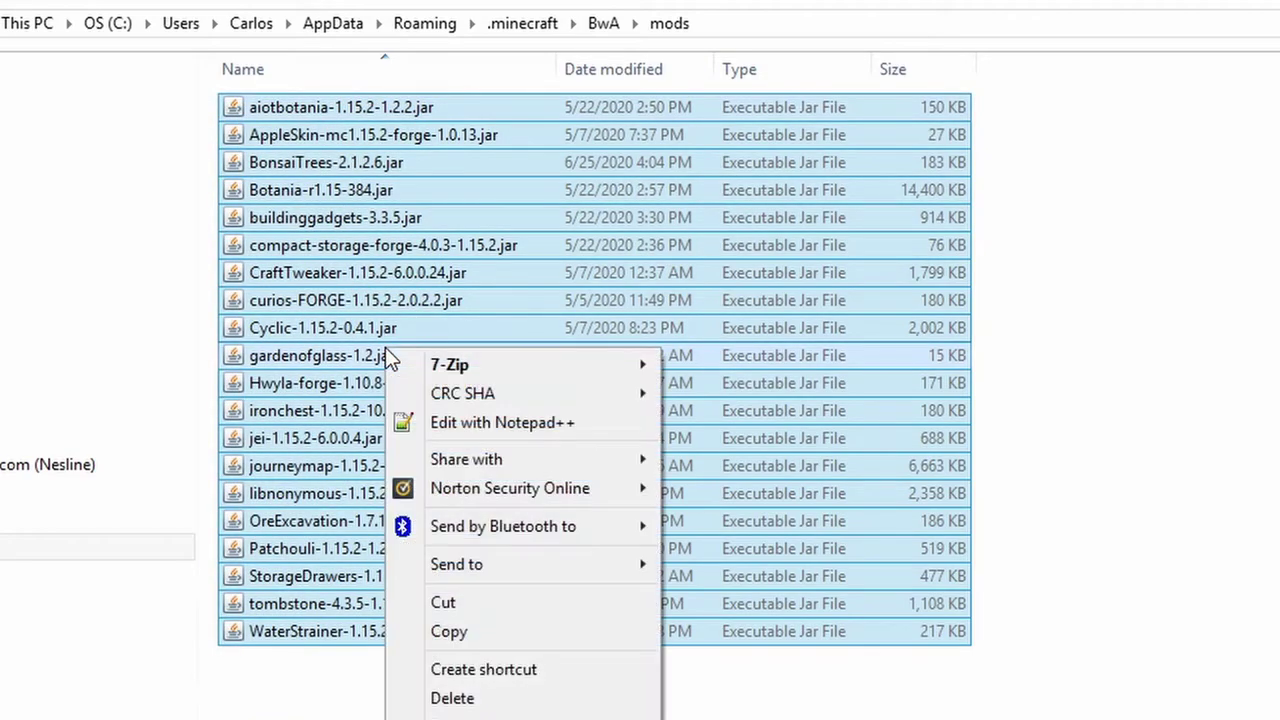
{"action": "left_click", "coordinate": [482, 632]}
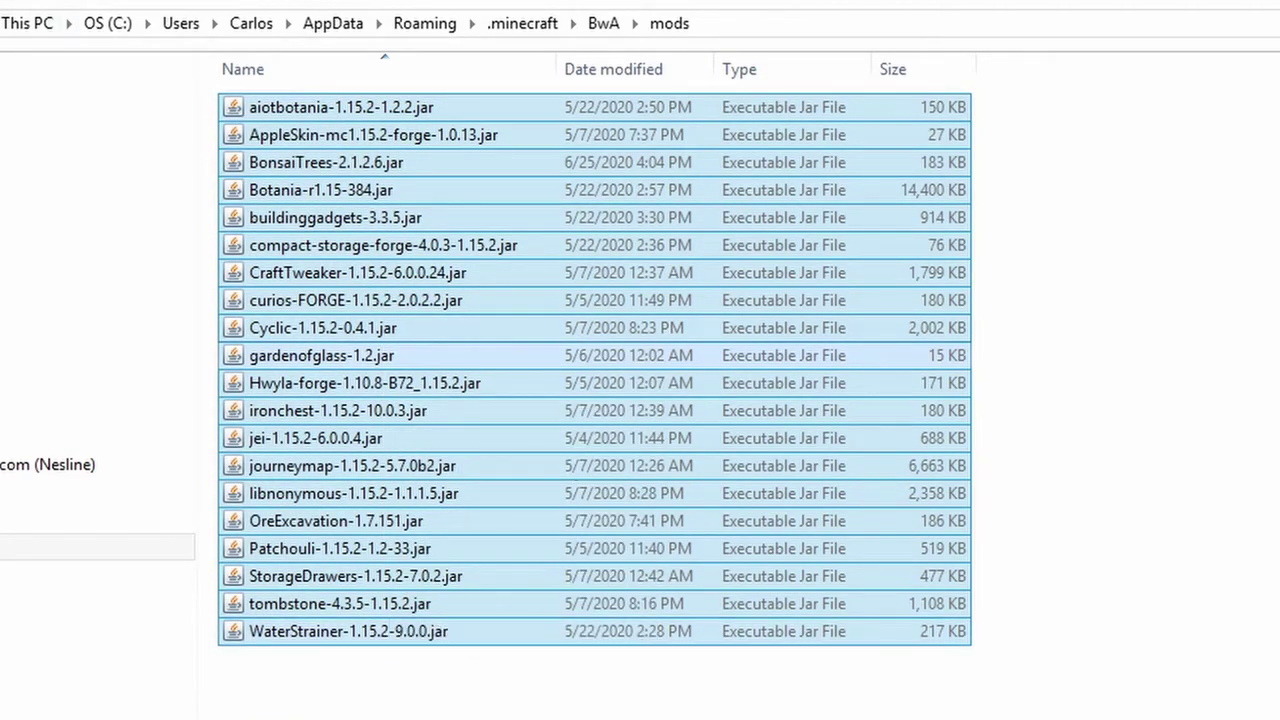
{"action": "key", "text": "alt+Up"}
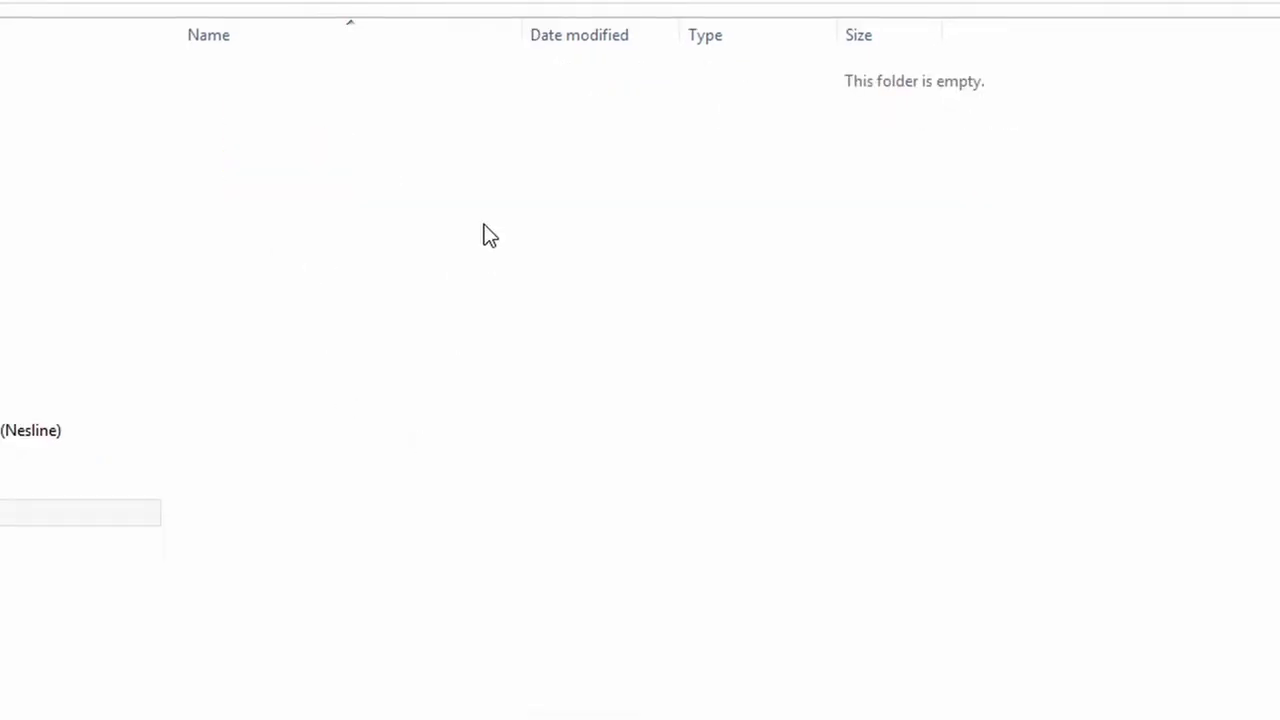
{"action": "right_click", "coordinate": [484, 226]}
{"action": "left_click", "coordinate": [565, 403]}
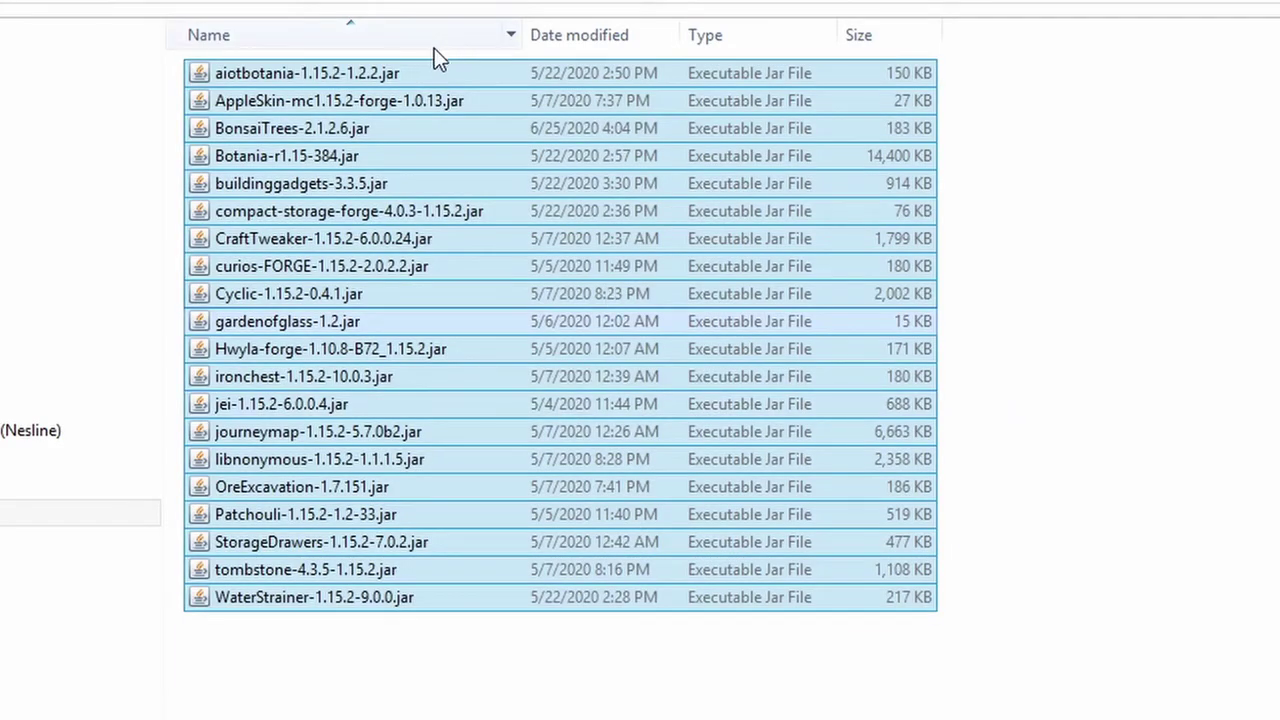
Open Minecraft Launcher from its shortcut and launch the game with the BotaniaConPlugins profile
{"action": "left_click", "coordinate": [455, 712]}
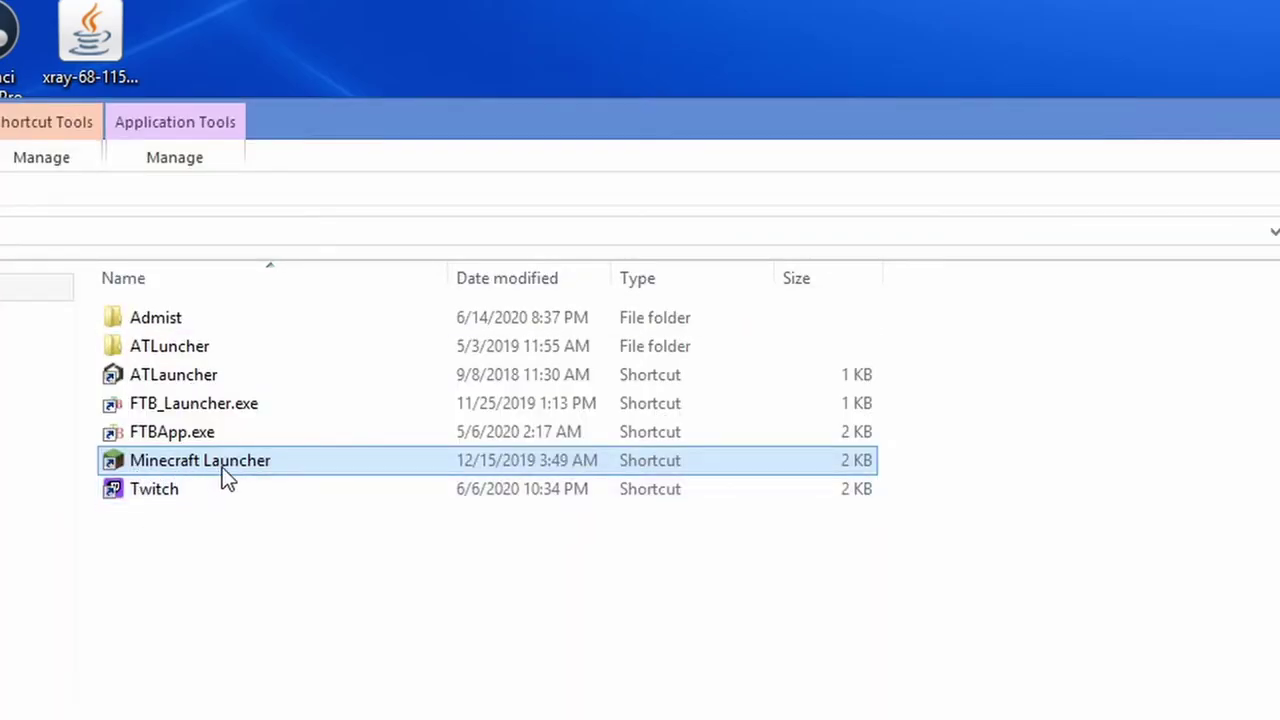
{"action": "double_click", "coordinate": [200, 462]}
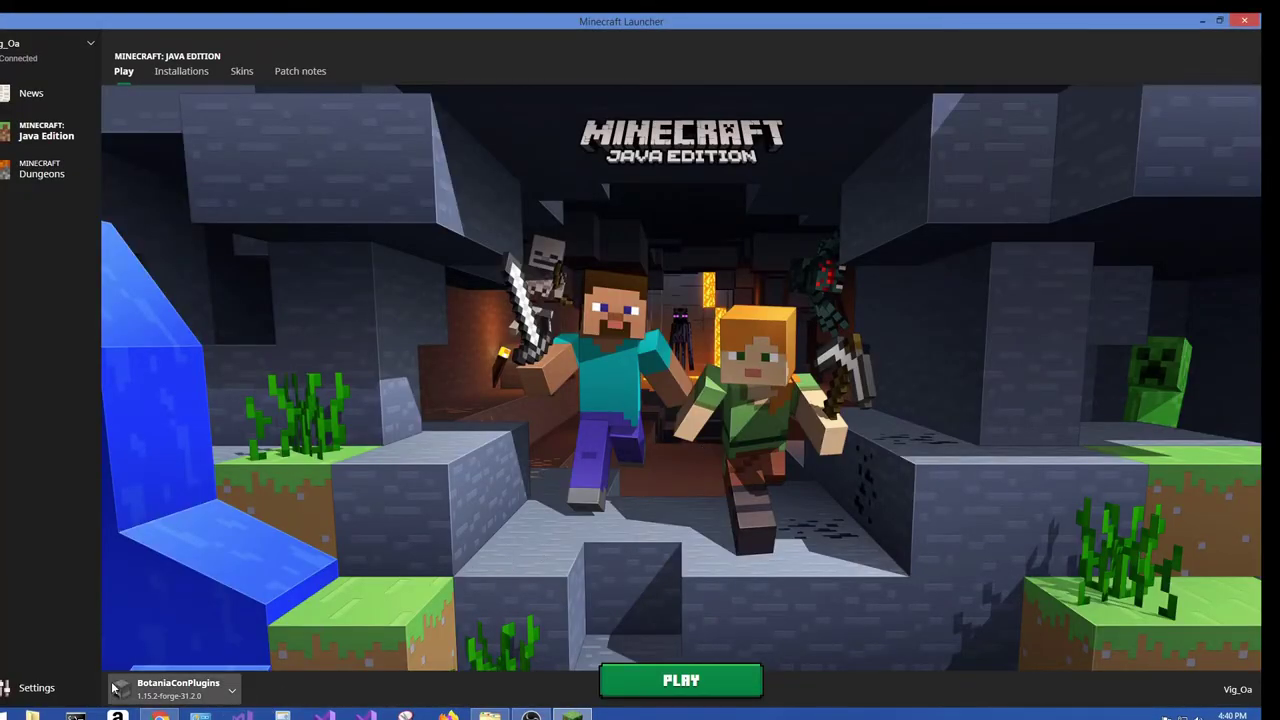
{"action": "left_click", "coordinate": [665, 686]}
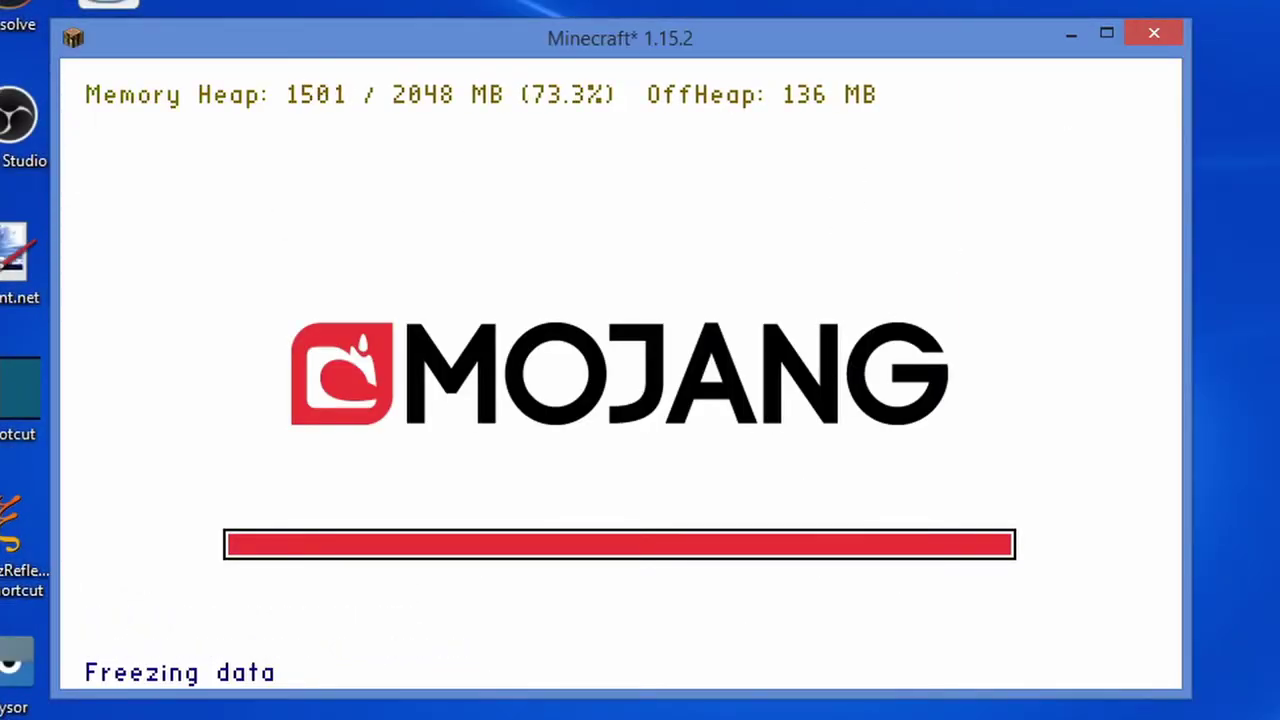
Switch to File Explorer and examine the mod files in the BwA mods folder inside .minecraft
{"action": "key", "text": "alt+Tab"}
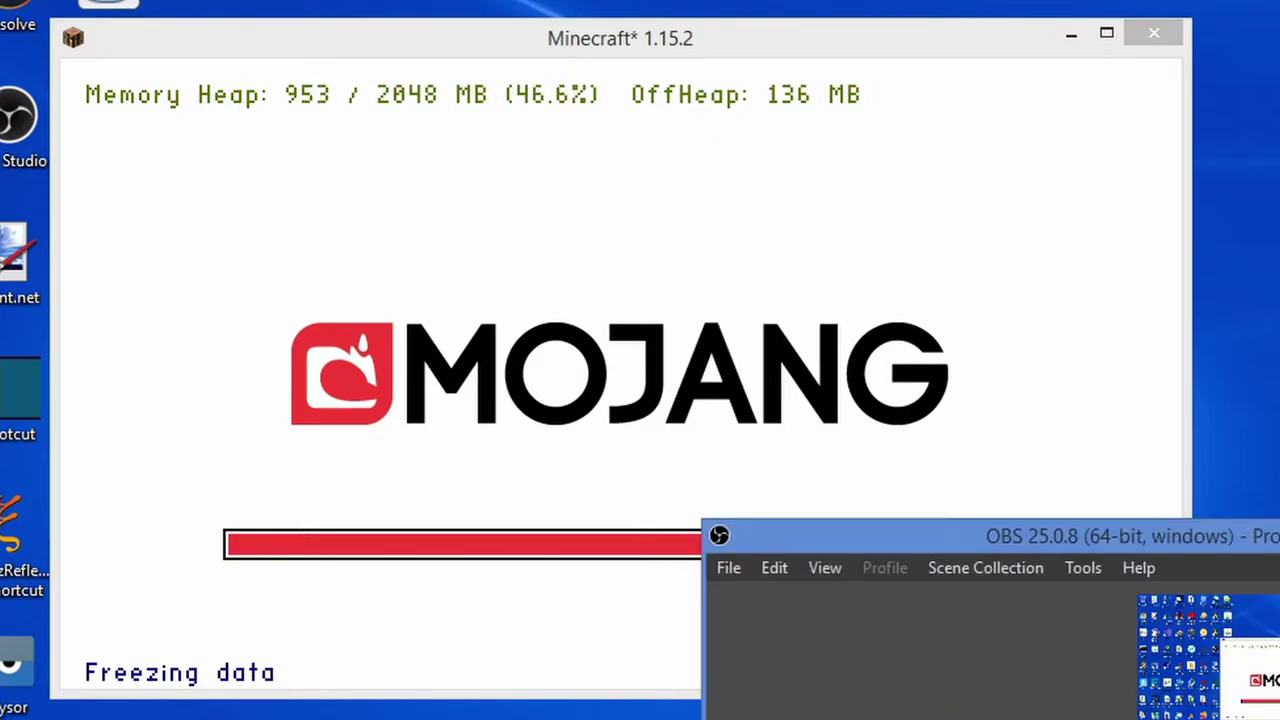
{"action": "key", "text": "alt+Tab"}
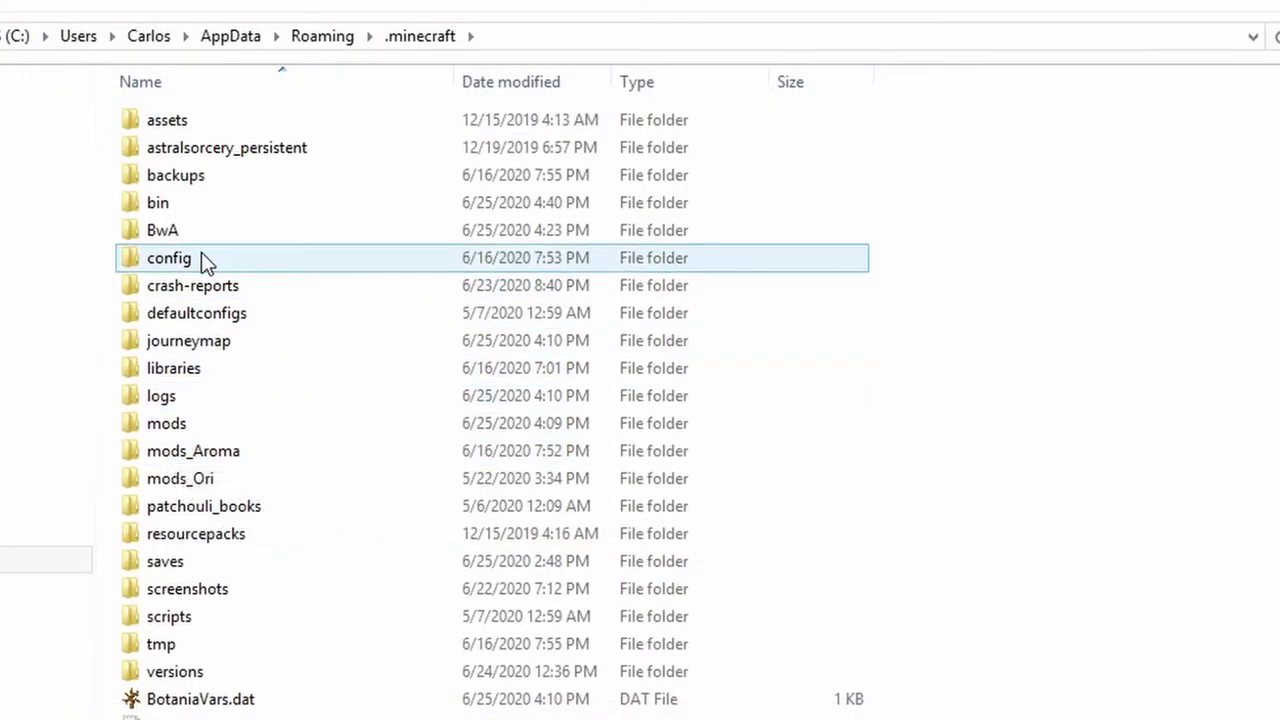
{"action": "left_click", "coordinate": [171, 230]}
{"action": "double_click", "coordinate": [171, 230]}
{"action": "left_click", "coordinate": [172, 232]}
{"action": "double_click", "coordinate": [172, 232]}
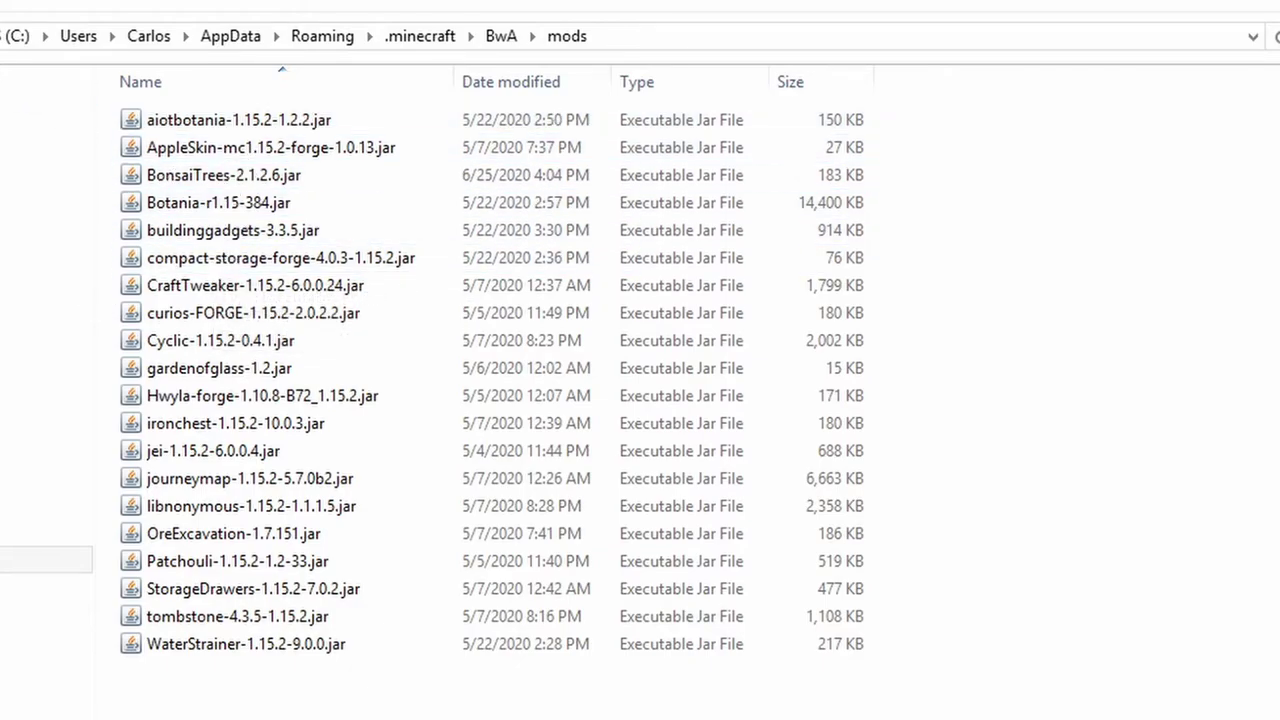
{"action": "key", "text": "BackSpace"}
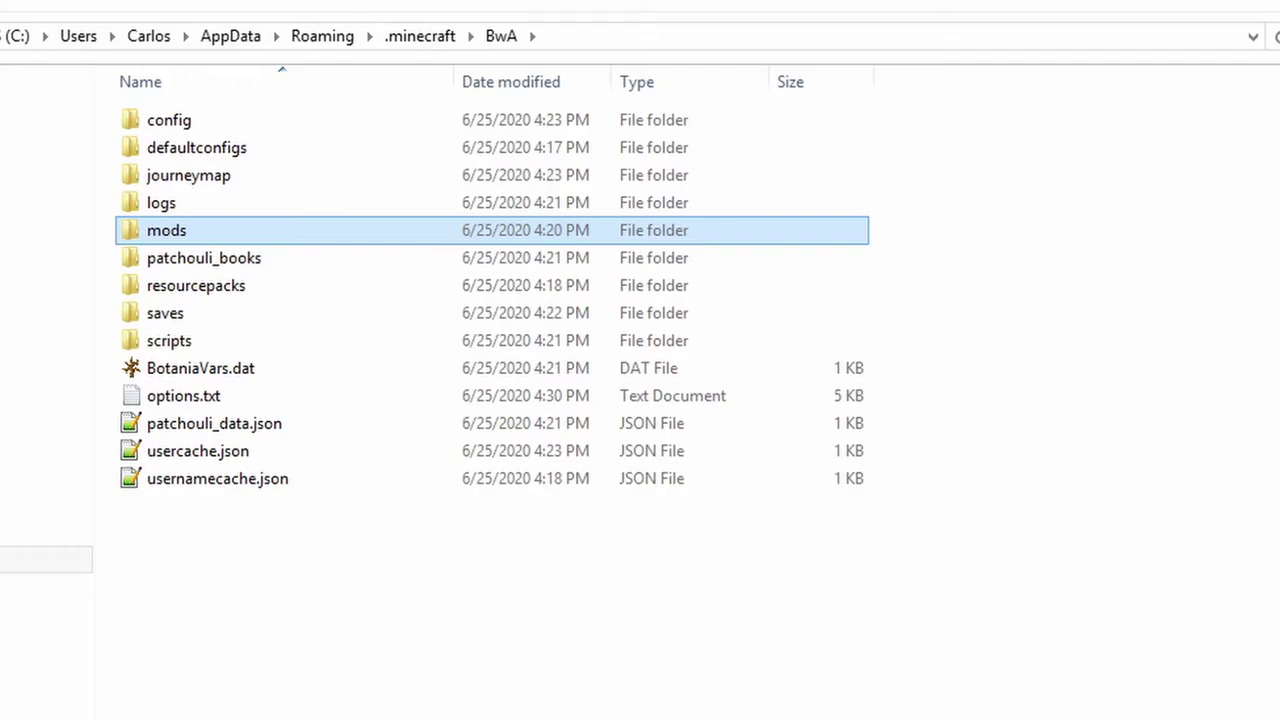
{"action": "key", "text": "BackSpace"}
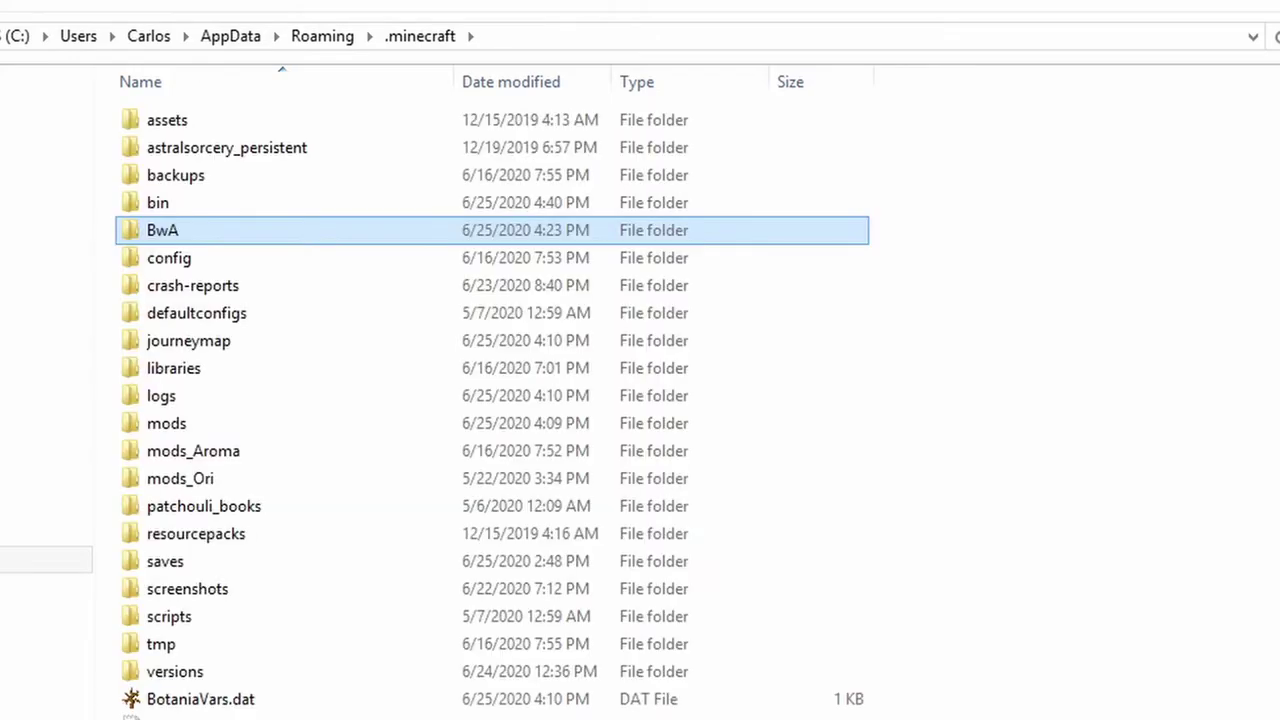
Examine the mod files stored in .minecraft\mods_Aroma and return to the BwA folder
{"action": "double_click", "coordinate": [190, 466]}
{"action": "left_click_drag", "start_coordinate": [357, 566], "coordinate": [137, 121]}
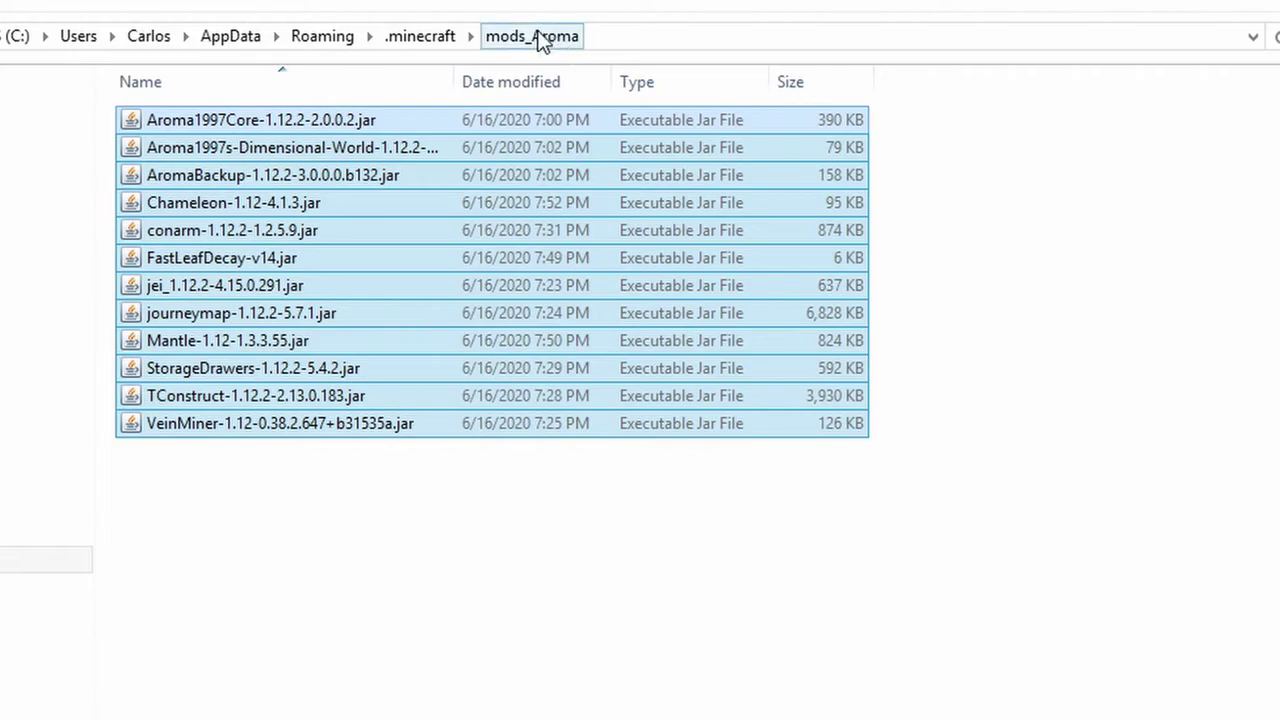
{"action": "left_click", "coordinate": [628, 42]}
{"action": "left_click", "coordinate": [272, 625]}
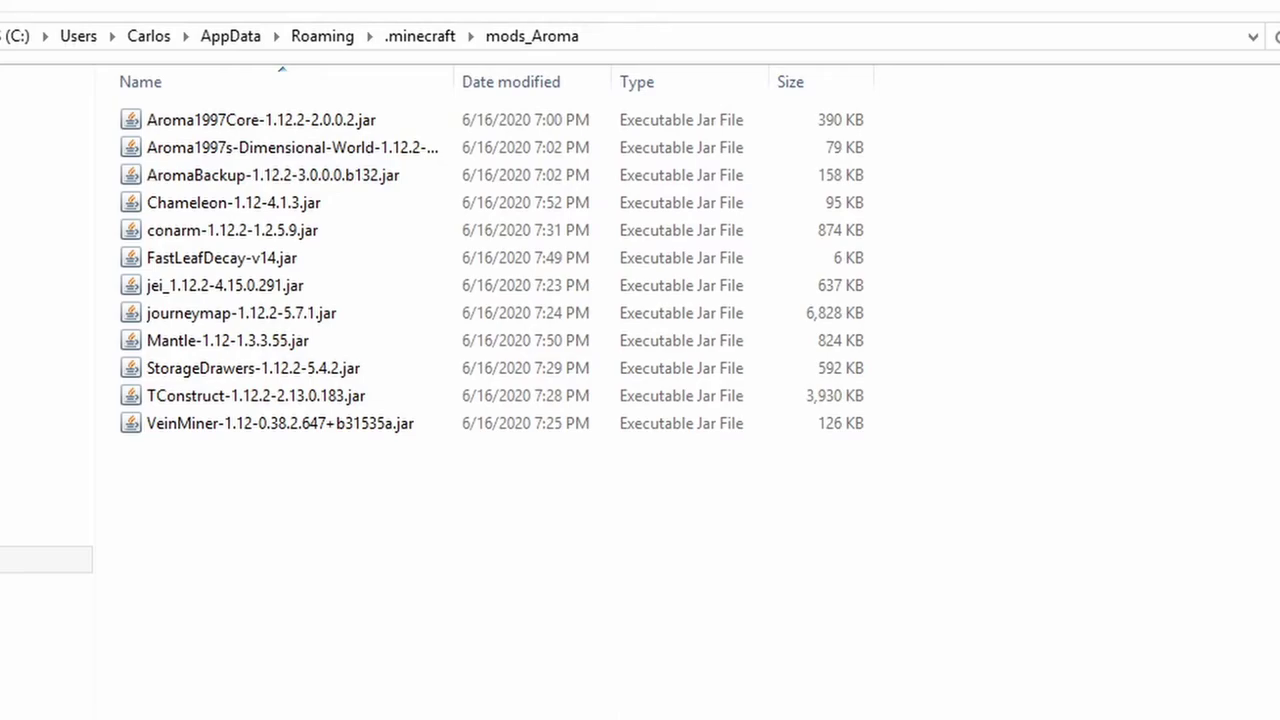
{"action": "key", "text": "alt+Up"}
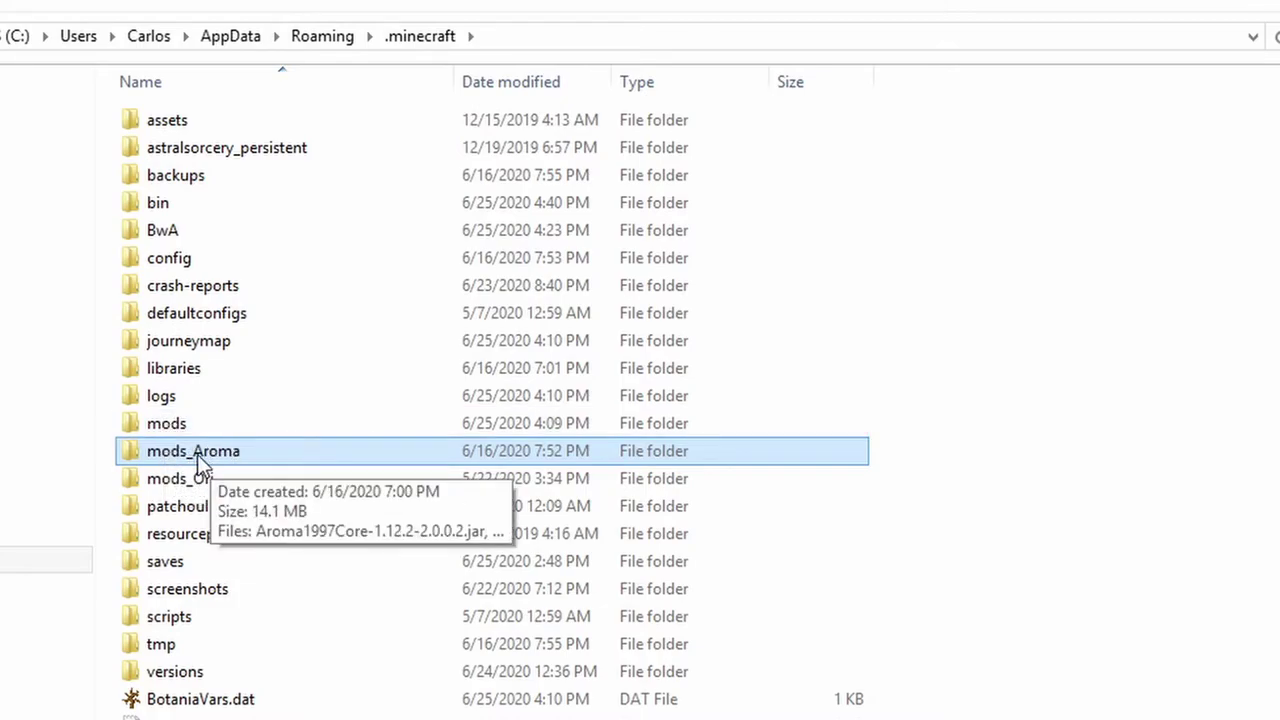
{"action": "double_click", "coordinate": [158, 232]}
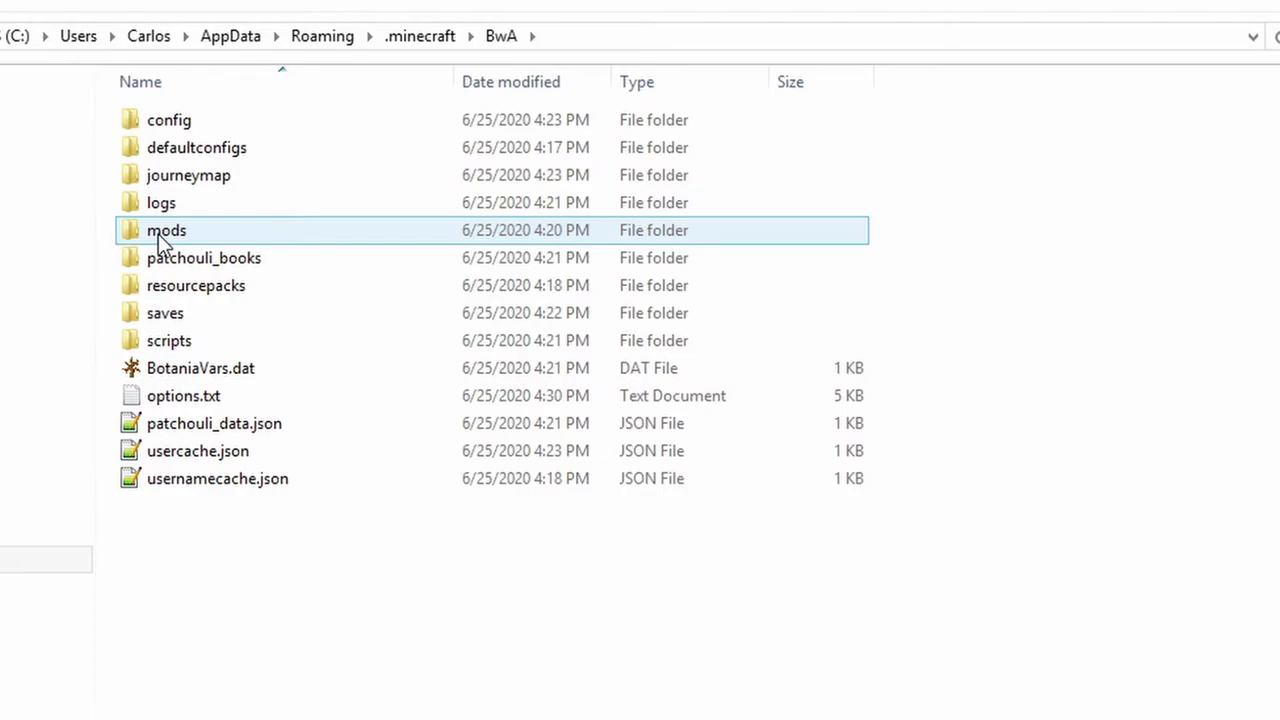
Check the BwA mods folder, then switch to Minecraft and load the existing singleplayer world New World
{"action": "double_click", "coordinate": [197, 230]}
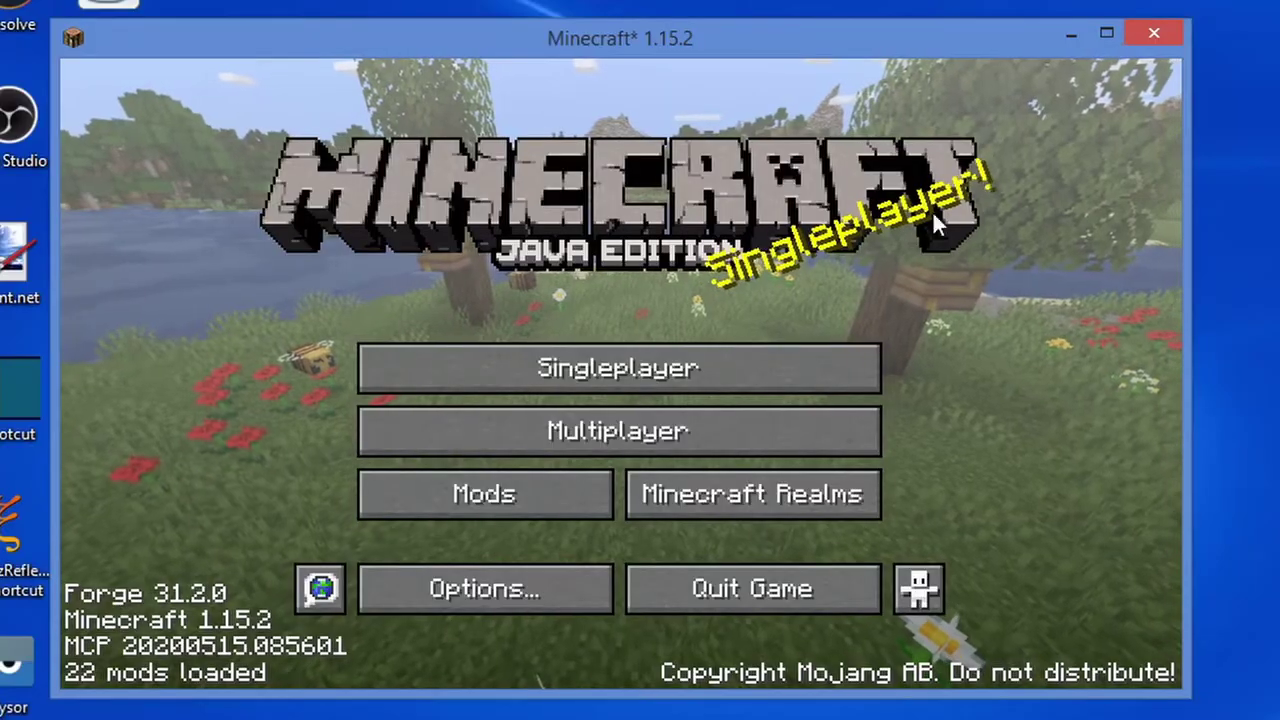
{"action": "left_click", "coordinate": [613, 377]}
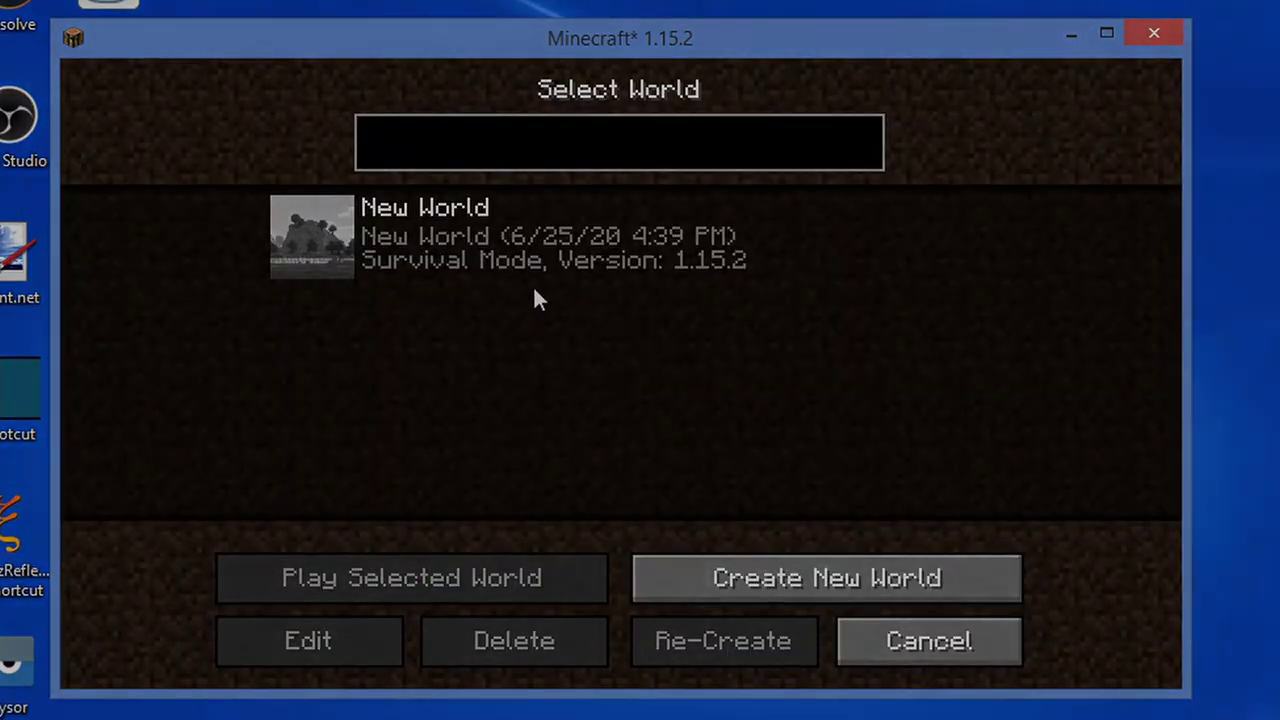
{"action": "left_click", "coordinate": [477, 239]}
{"action": "left_click", "coordinate": [505, 580]}
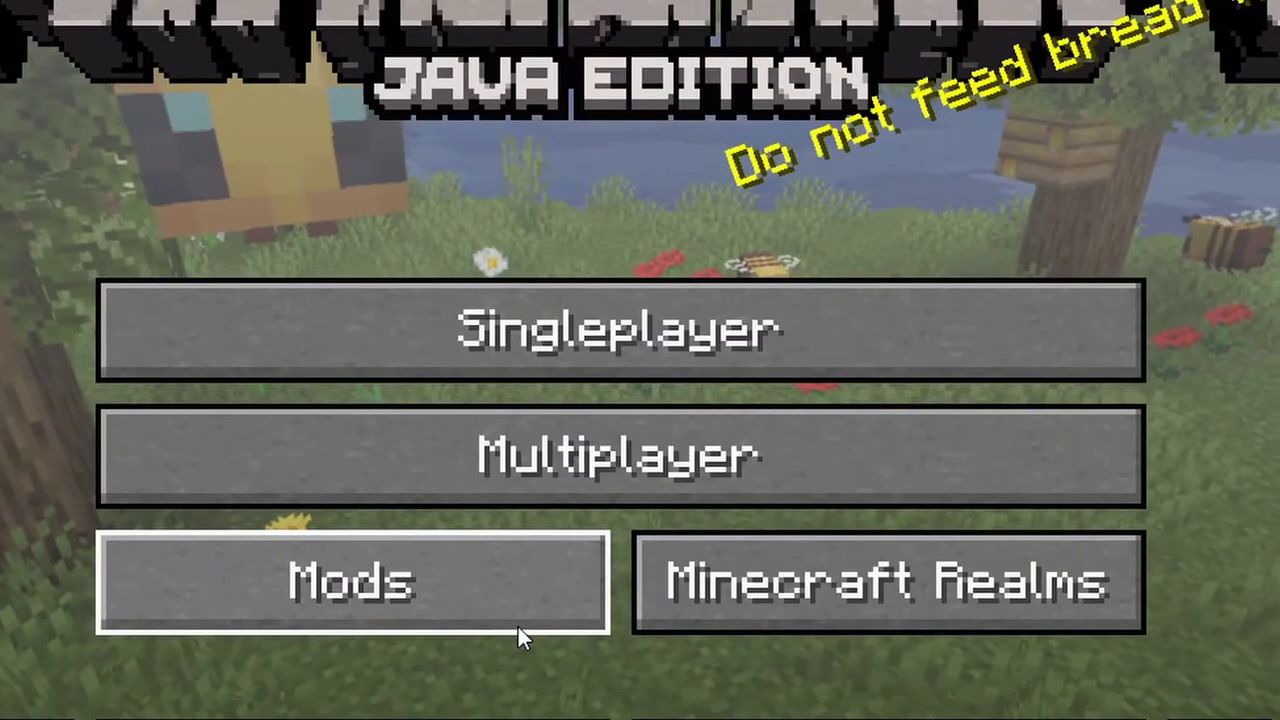
Delete the existing singleplayer world named New World
{"action": "left_click", "coordinate": [589, 345]}
{"action": "left_click", "coordinate": [320, 20]}
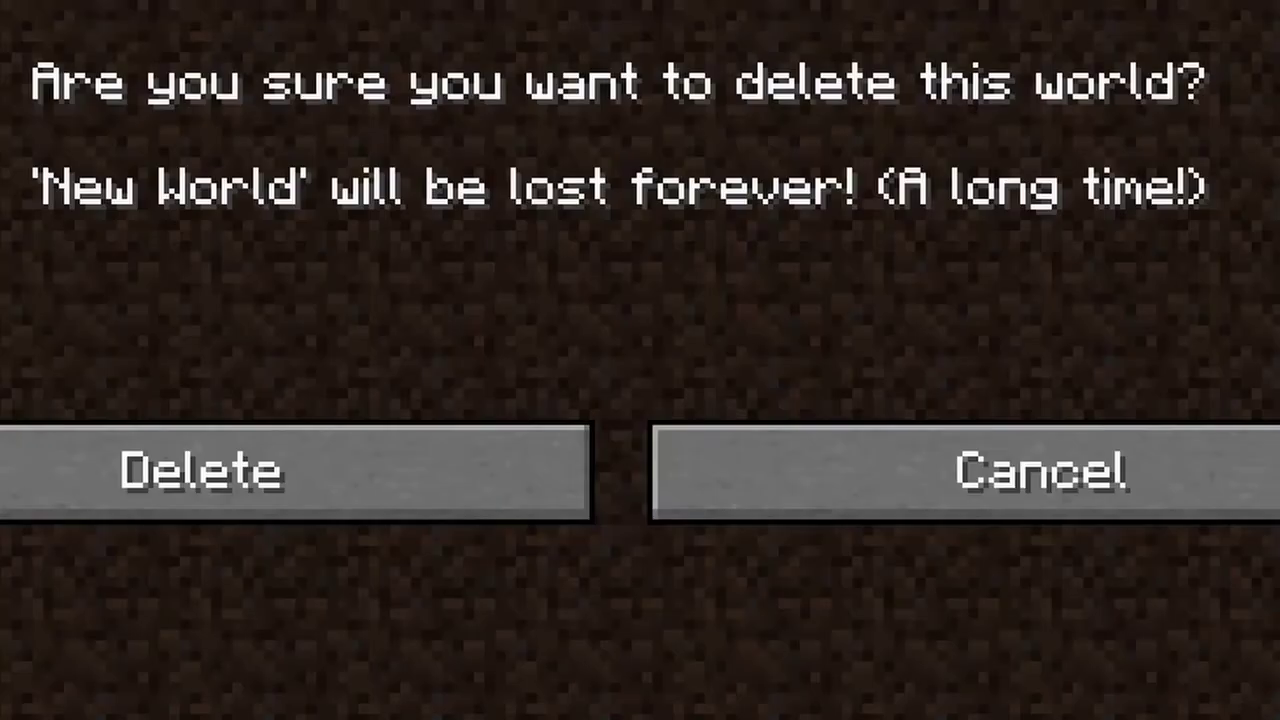
{"action": "left_click", "coordinate": [247, 508]}
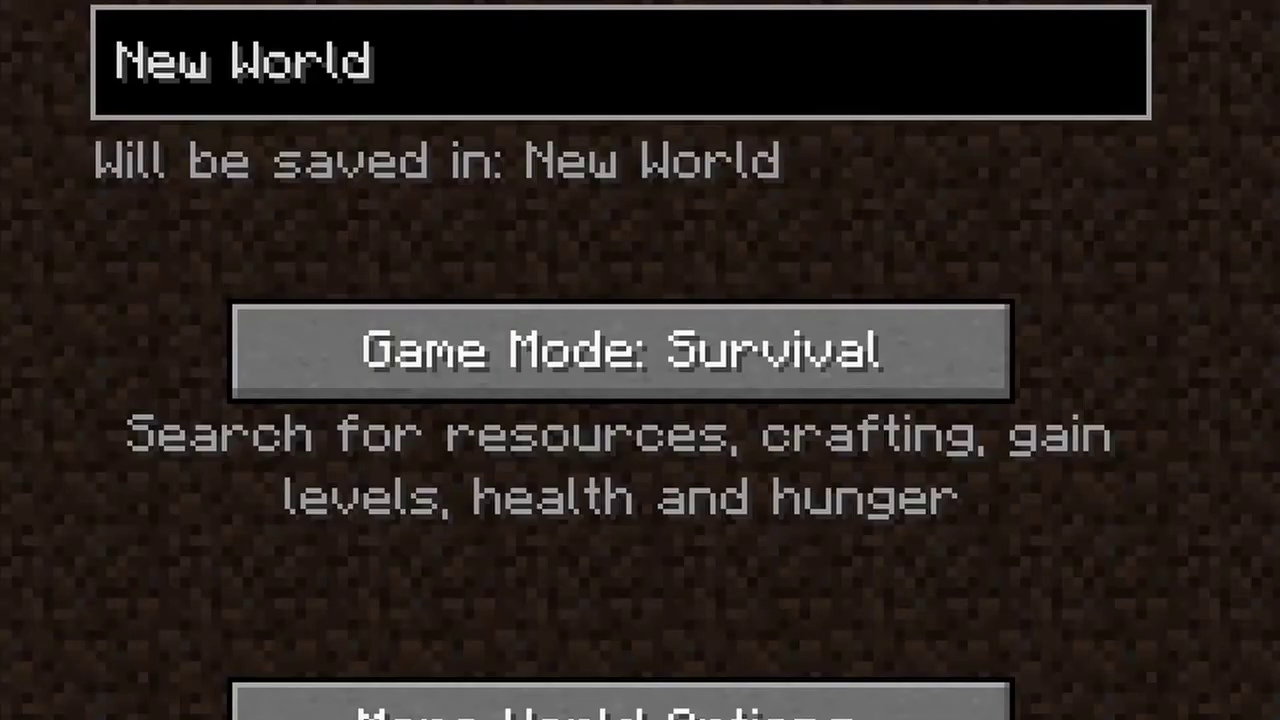
Create a Survival world named BconP and look around the forest at its starting point
{"action": "key", "text": "BackSpace"}
{"action": "key", "text": "BackSpace"}
{"action": "key", "text": "BackSpace"}
{"action": "key", "text": "BackSpace"}
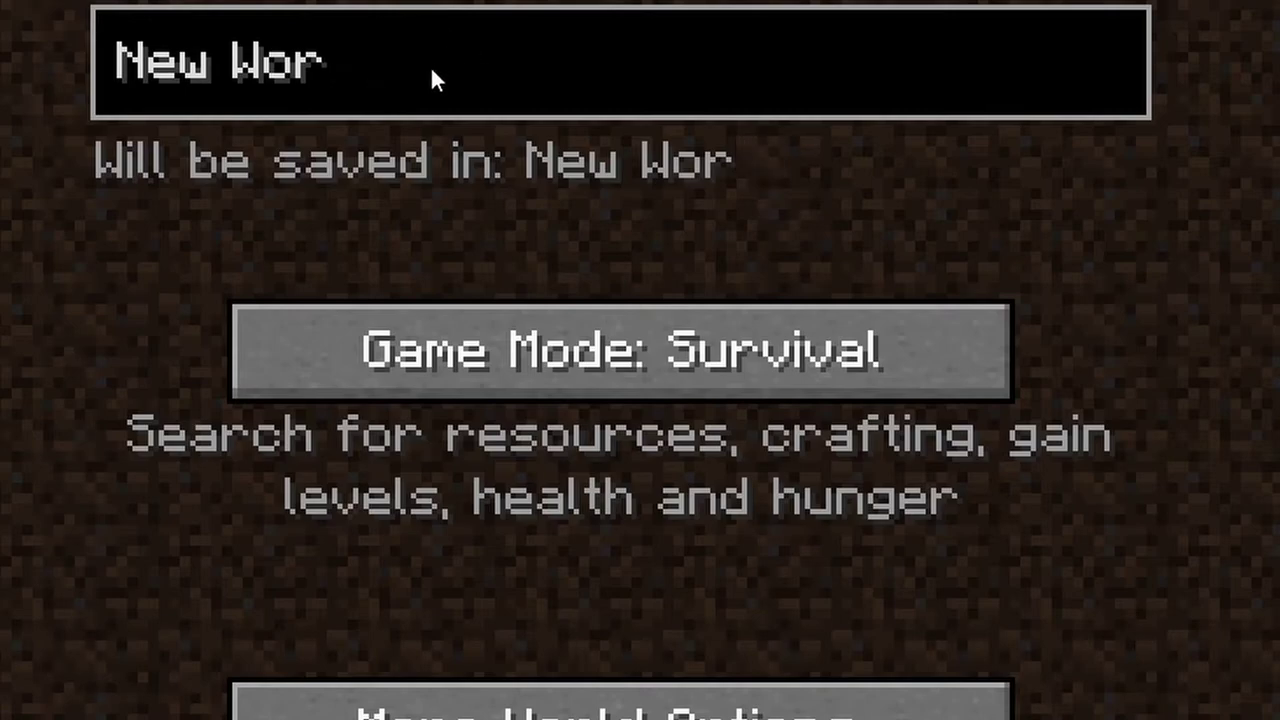
{"action": "key", "text": "BackSpace"}
{"action": "key", "text": "BackSpace"}
{"action": "key", "text": "BackSpace"}
{"action": "key", "text": "BackSpace"}
{"action": "key", "text": "BackSpace"}
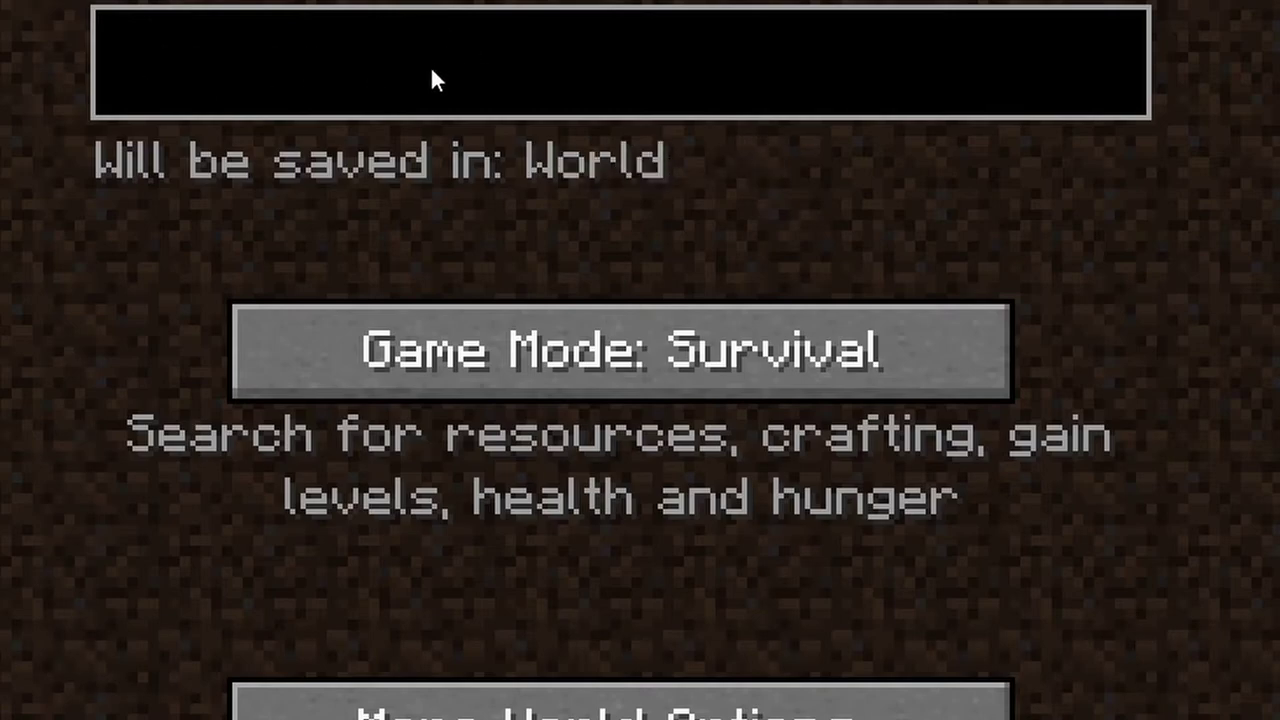
{"action": "type", "text": "B"}
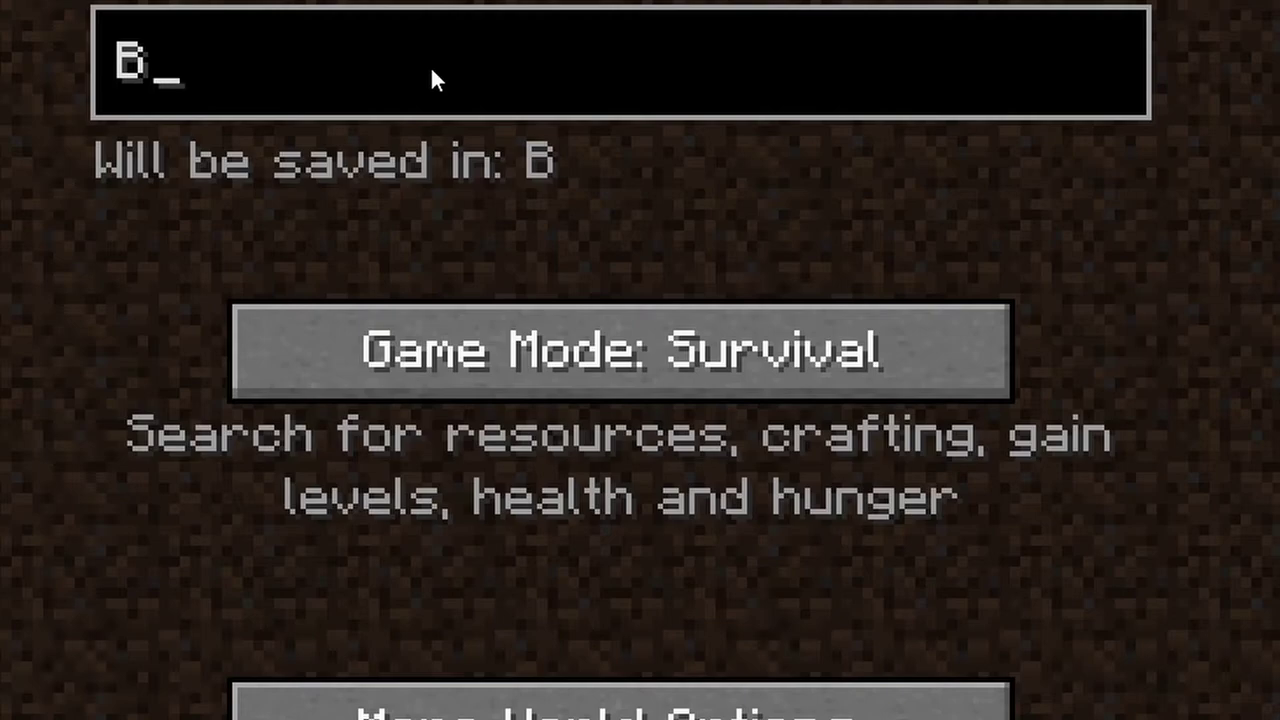
{"action": "type", "text": "co"}
{"action": "type", "text": "nP"}
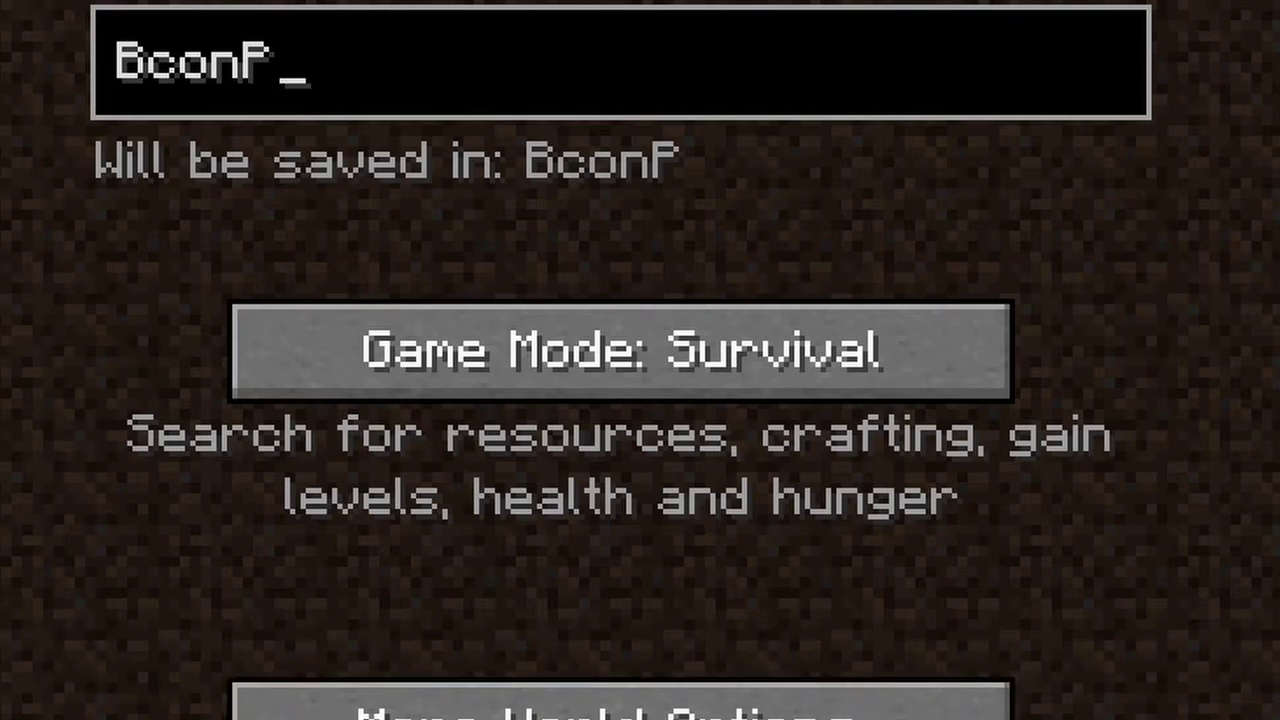
{"action": "key", "text": "Return"}
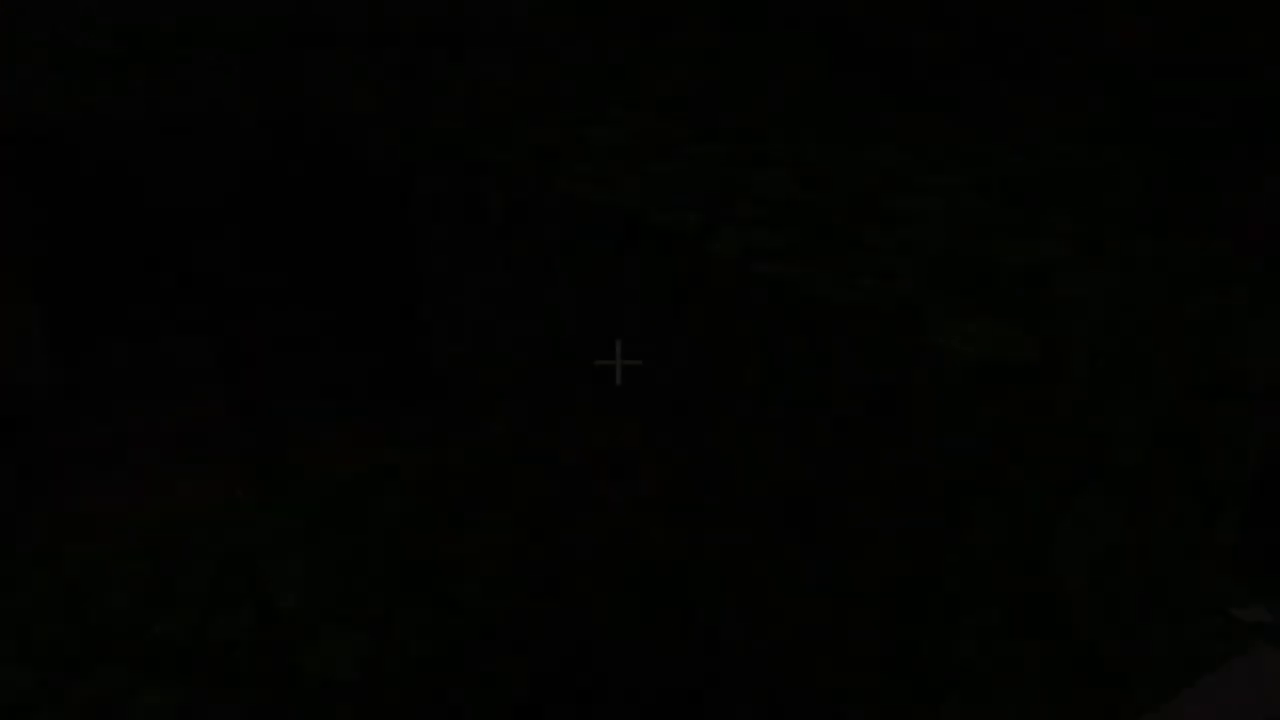
{"action": "key", "text": "w"}
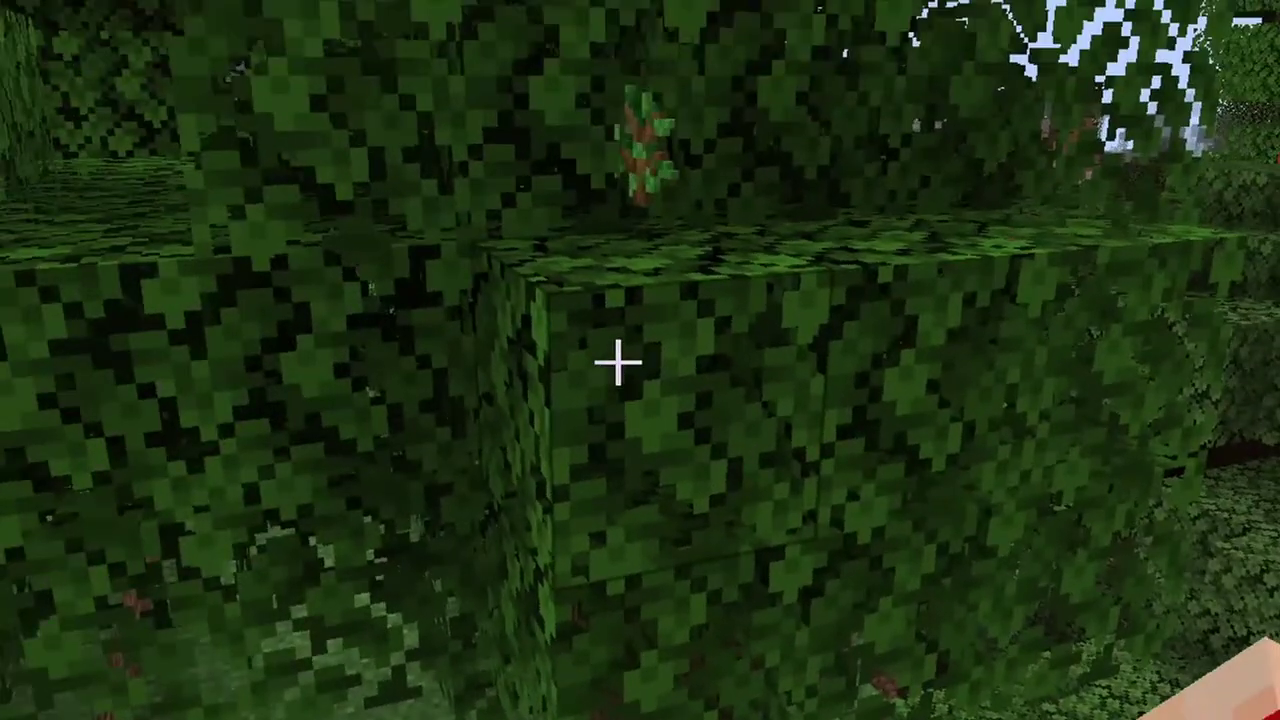
{"action": "left_click", "coordinate": [618, 362]}
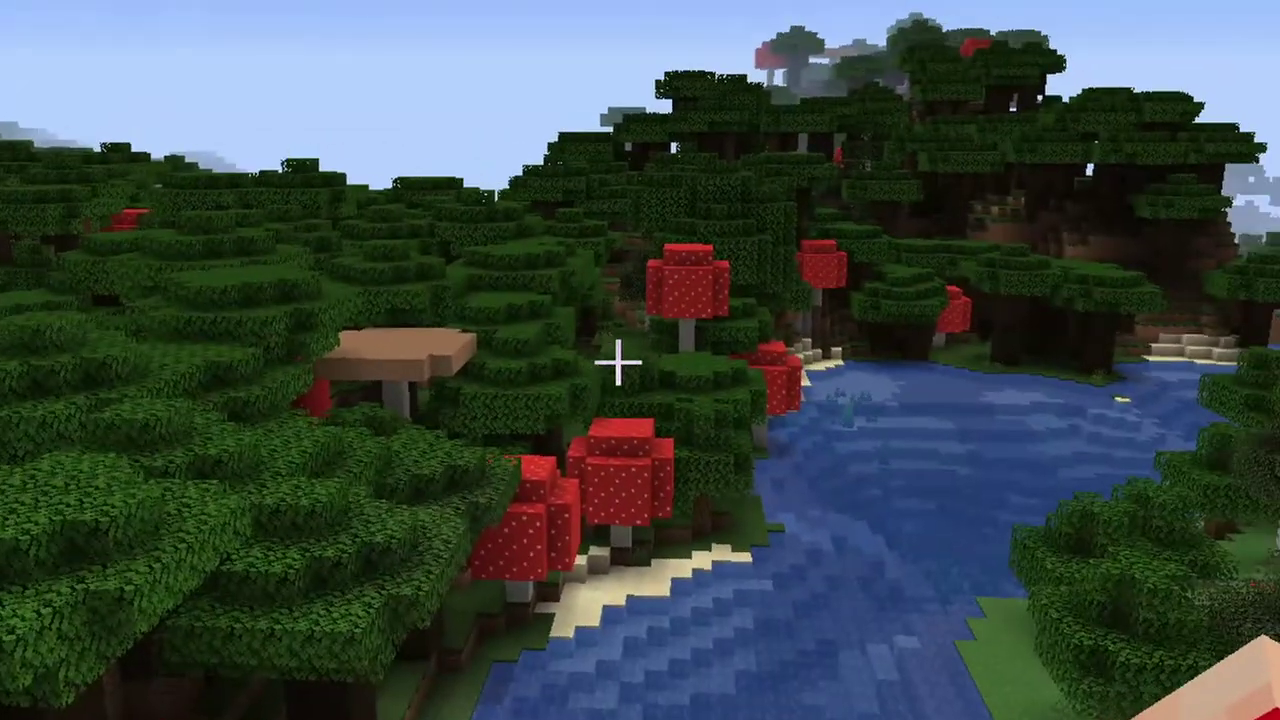
Permanently lock the difficulty of the BconP world at Normal in the game options
{"action": "key", "text": "Escape"}
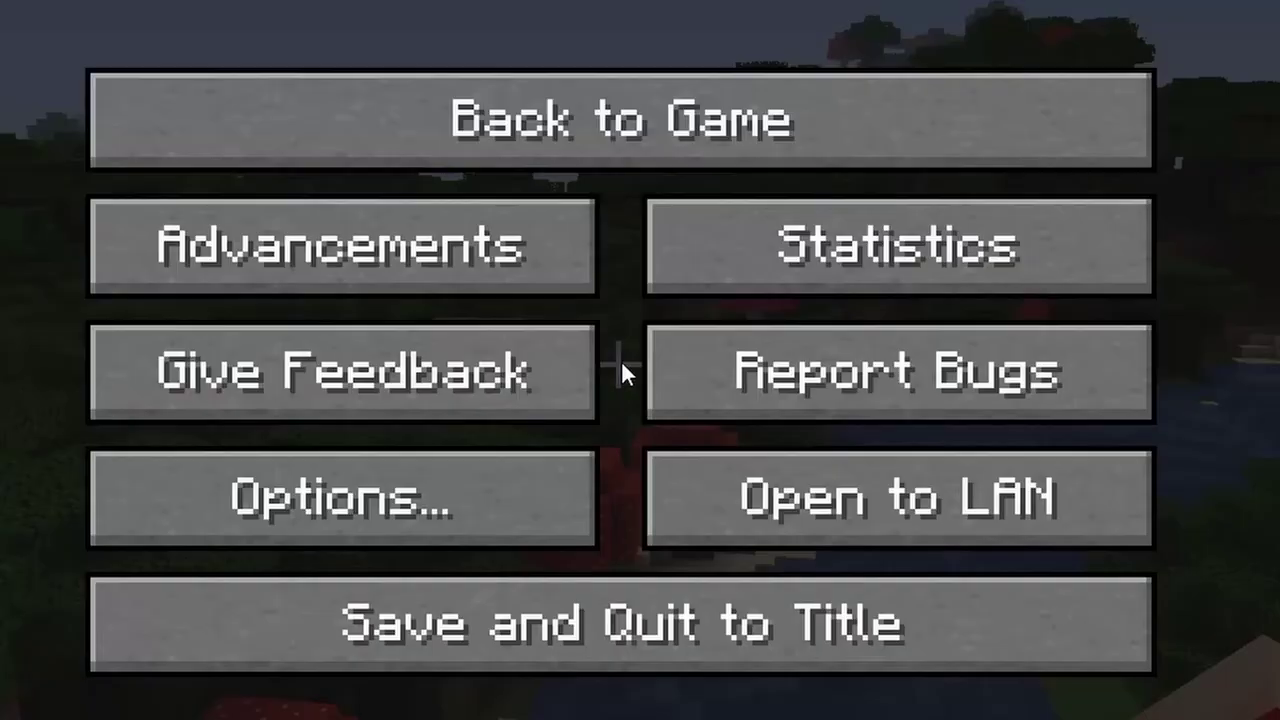
{"action": "left_click", "coordinate": [369, 512]}
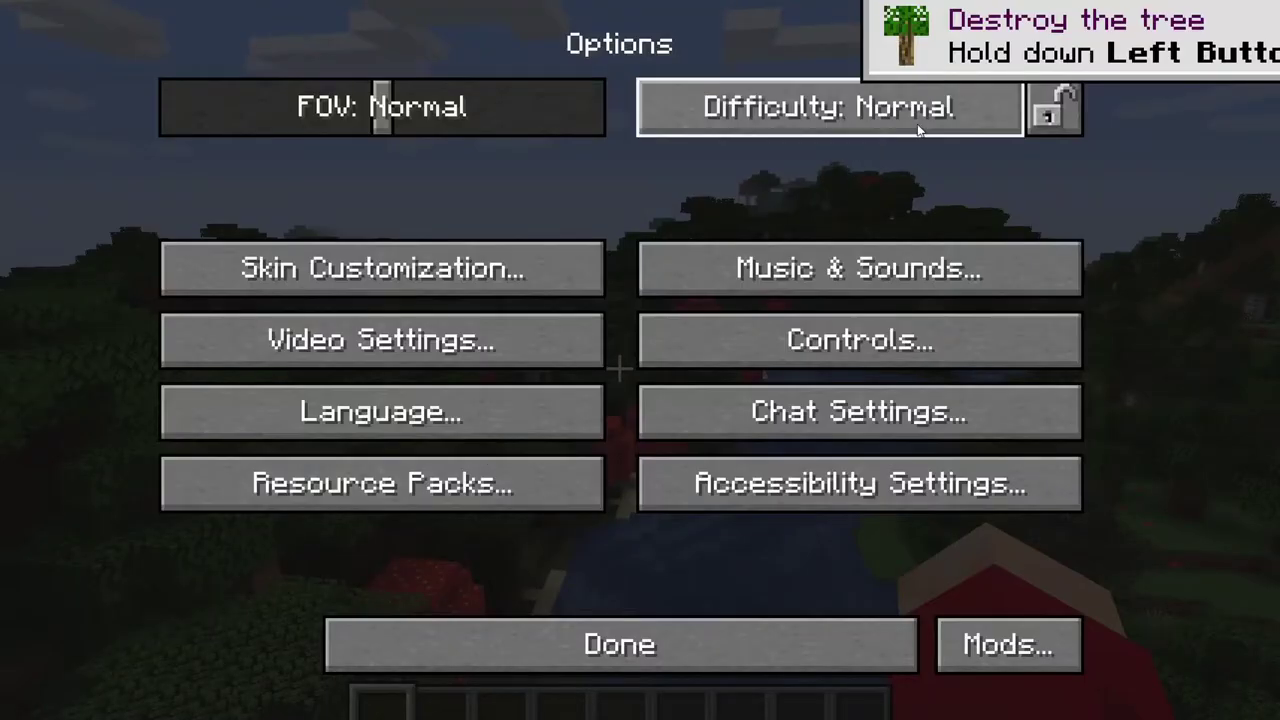
{"action": "left_click", "coordinate": [1066, 110]}
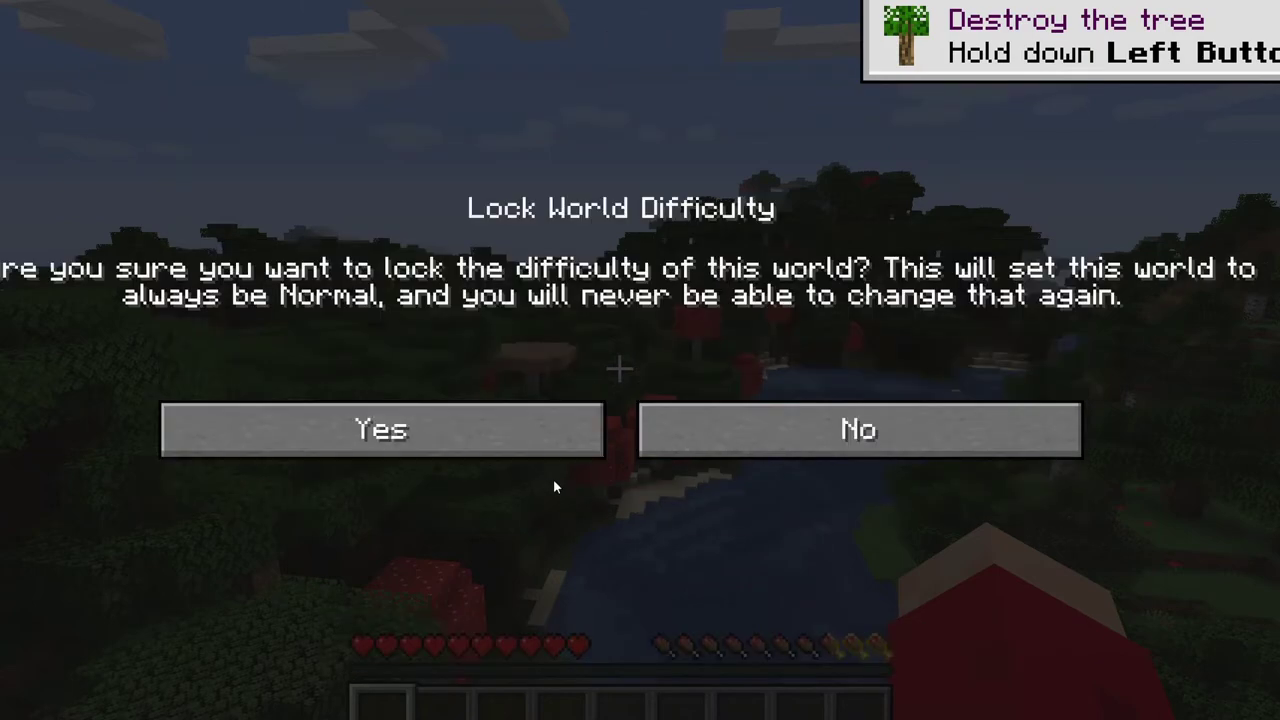
{"action": "left_click", "coordinate": [411, 434]}
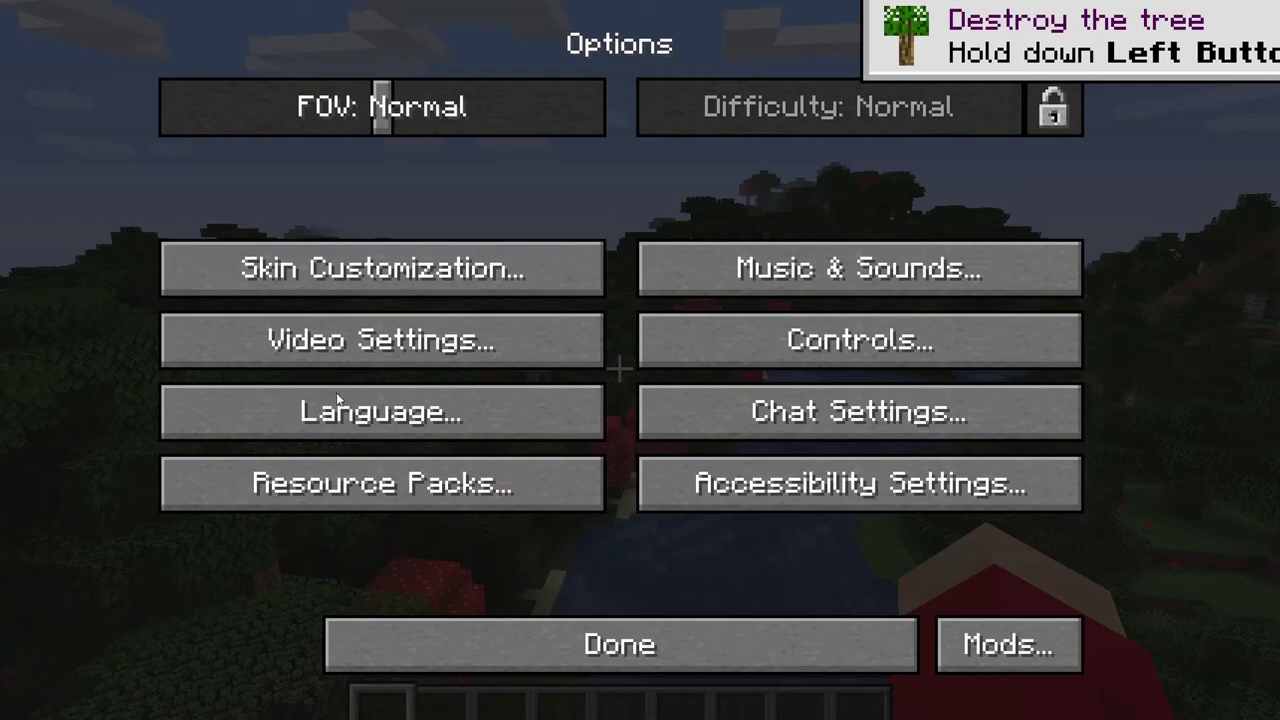
Set the GUI scale to 2 in the video settings
{"action": "left_click", "coordinate": [393, 348]}
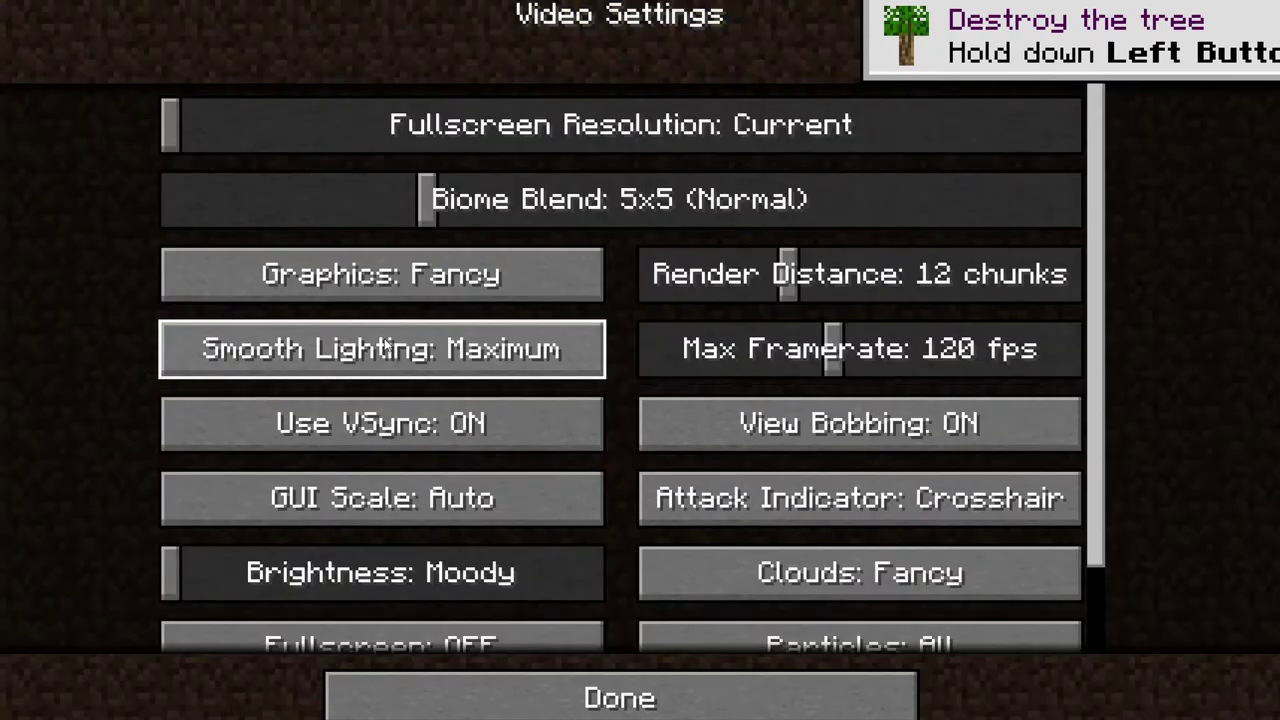
{"action": "left_click", "coordinate": [369, 502]}
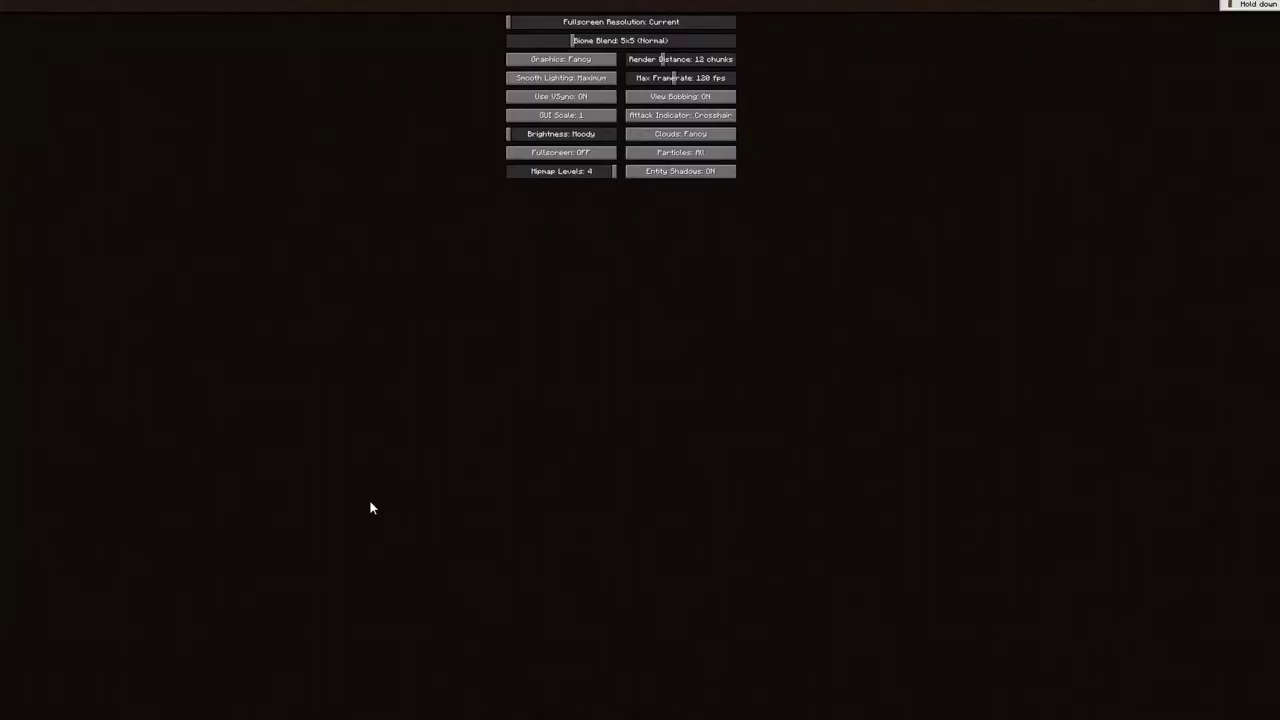
{"action": "left_click", "coordinate": [557, 229]}
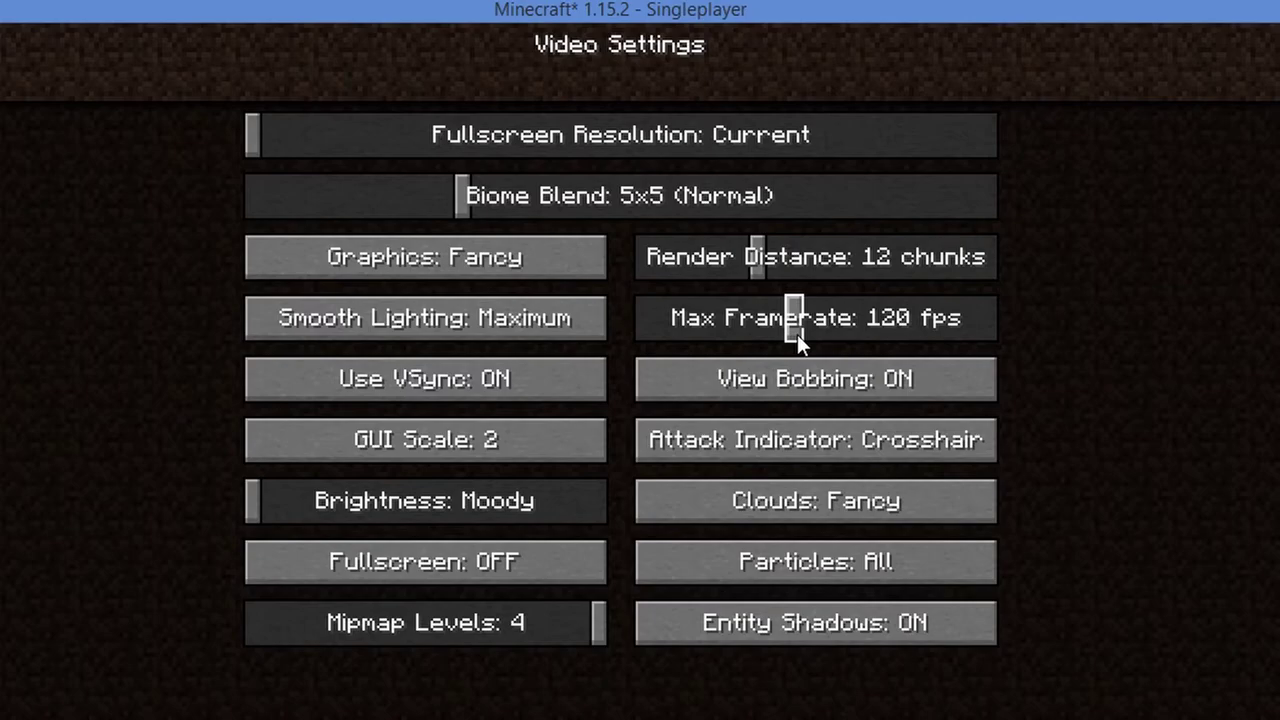
Limit the maximum framerate to 60 fps and set the brightness to Bright
{"action": "left_click_drag", "start_coordinate": [796, 336], "coordinate": [713, 330]}
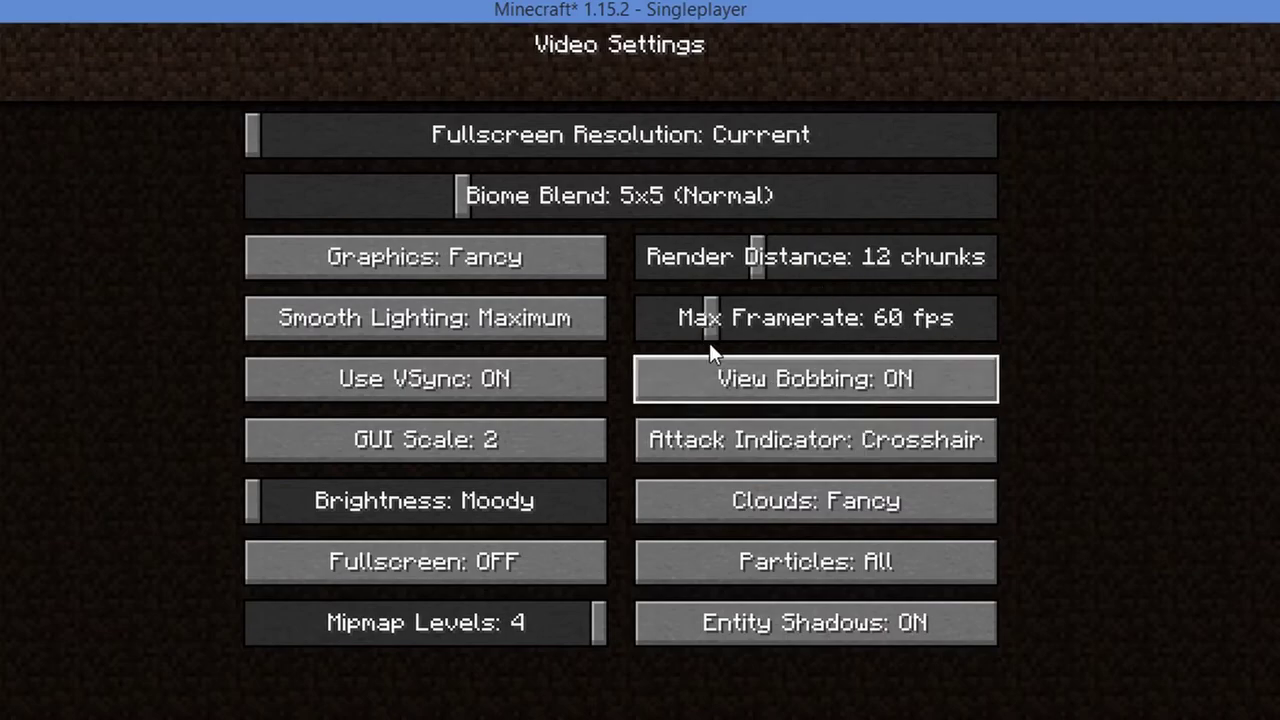
{"action": "left_click_drag", "start_coordinate": [714, 336], "coordinate": [671, 318]}
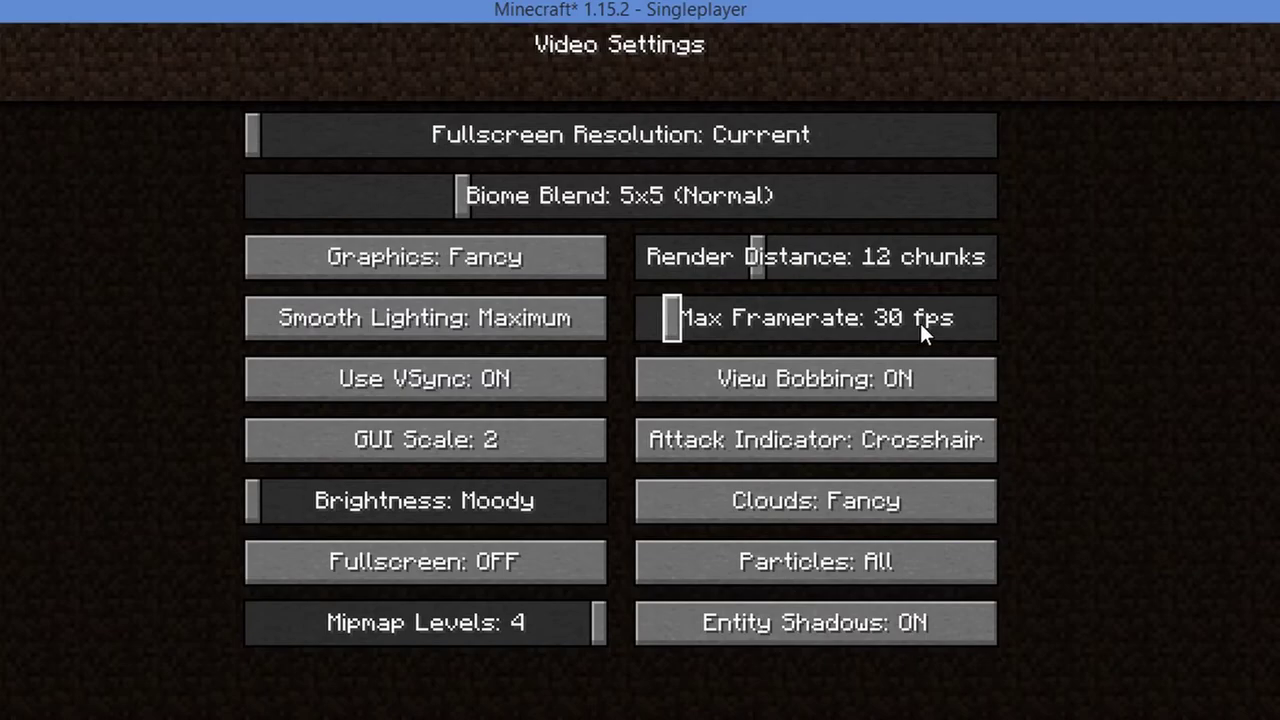
{"action": "left_click_drag", "start_coordinate": [674, 330], "coordinate": [714, 329]}
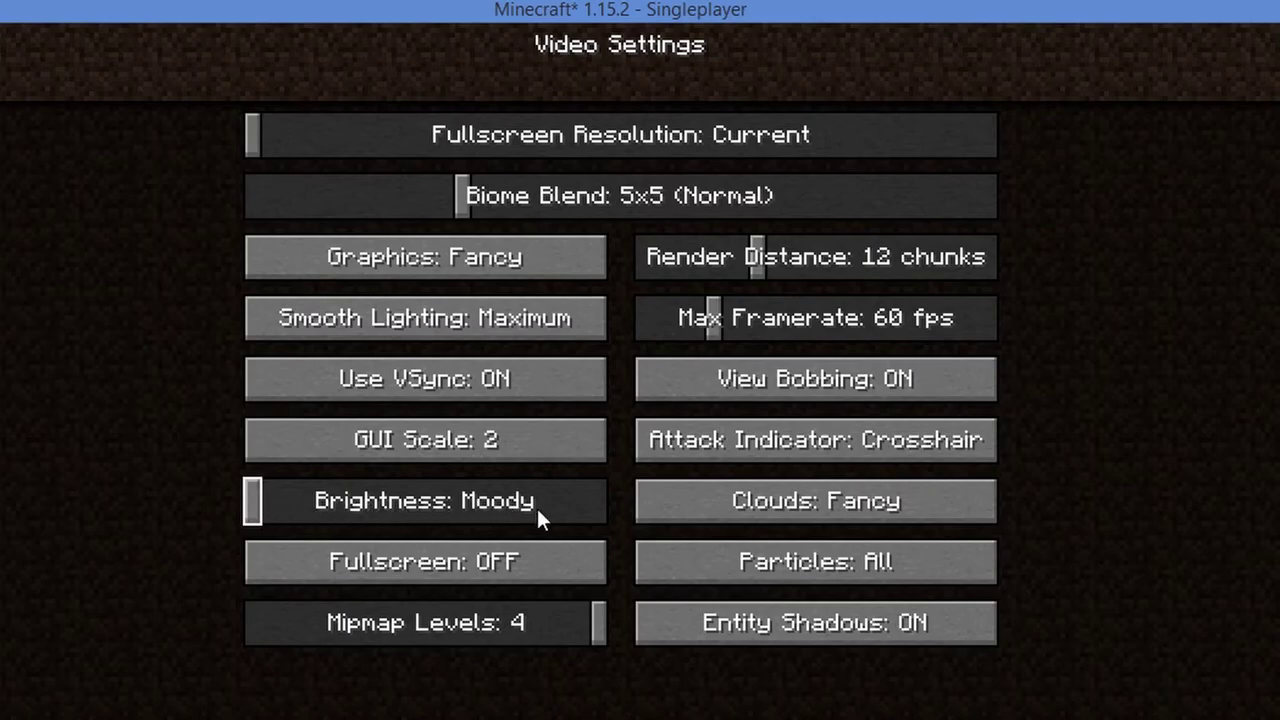
{"action": "left_click_drag", "start_coordinate": [248, 501], "coordinate": [753, 546]}
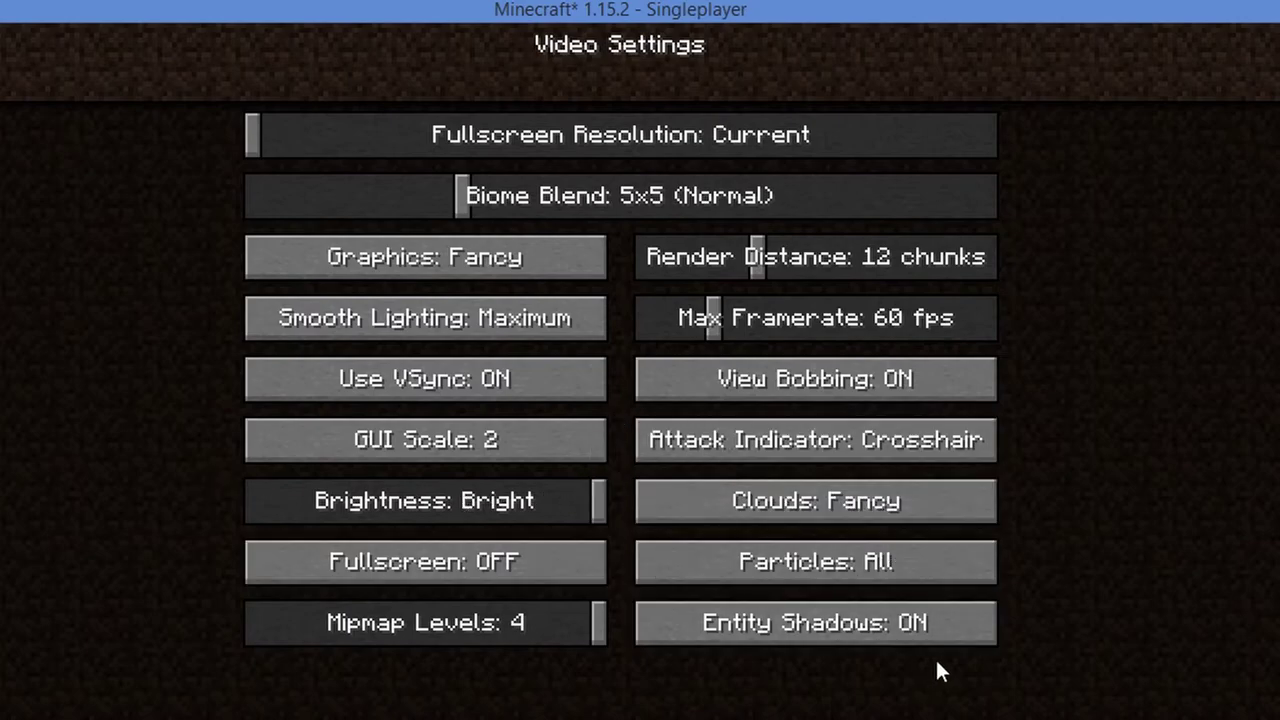
Try the alternative values for entity shadows, particles and clouds, and return them to ON, All and Fancy
{"action": "left_click", "coordinate": [801, 628]}
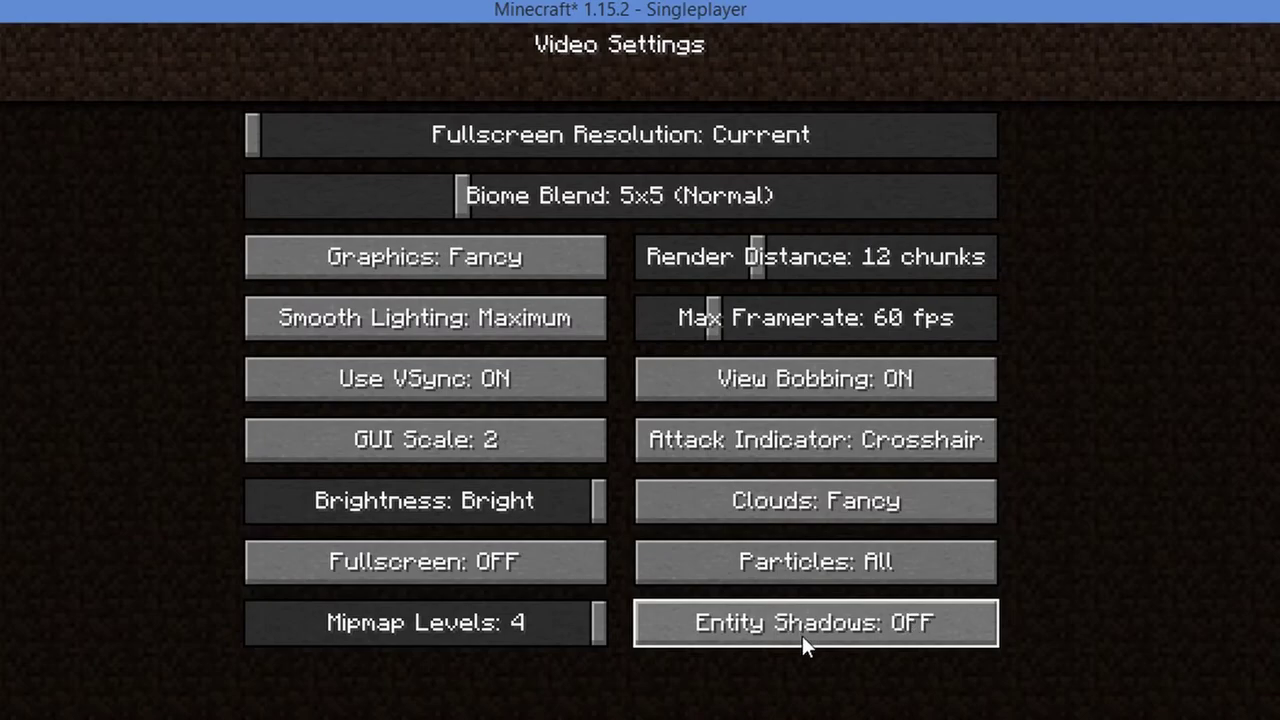
{"action": "left_click", "coordinate": [858, 636]}
{"action": "left_click", "coordinate": [819, 558]}
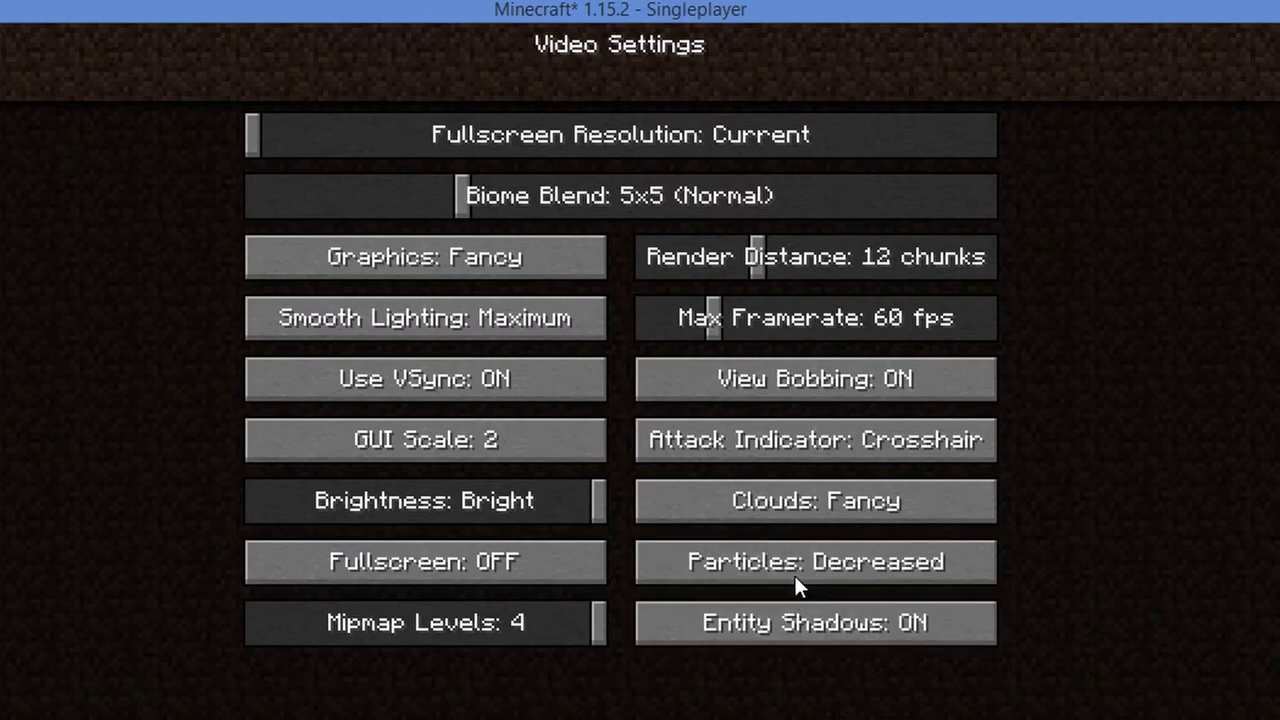
{"action": "left_click", "coordinate": [799, 566]}
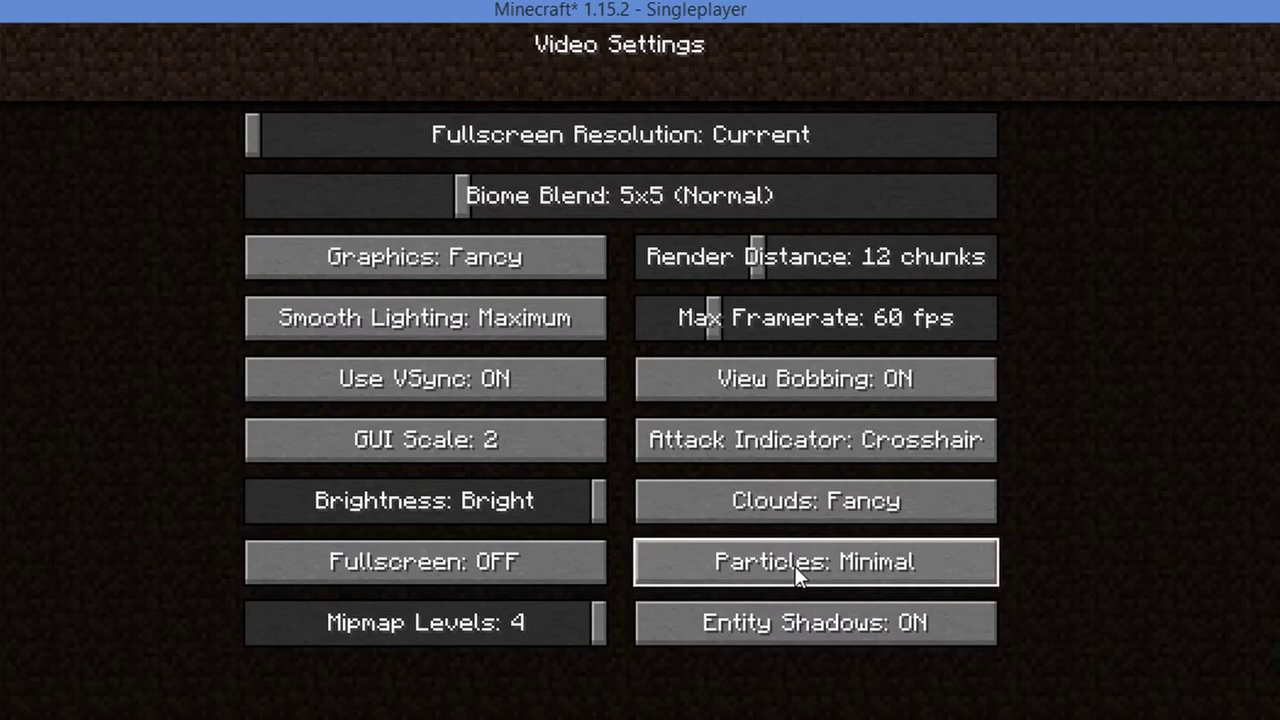
{"action": "left_click", "coordinate": [787, 569]}
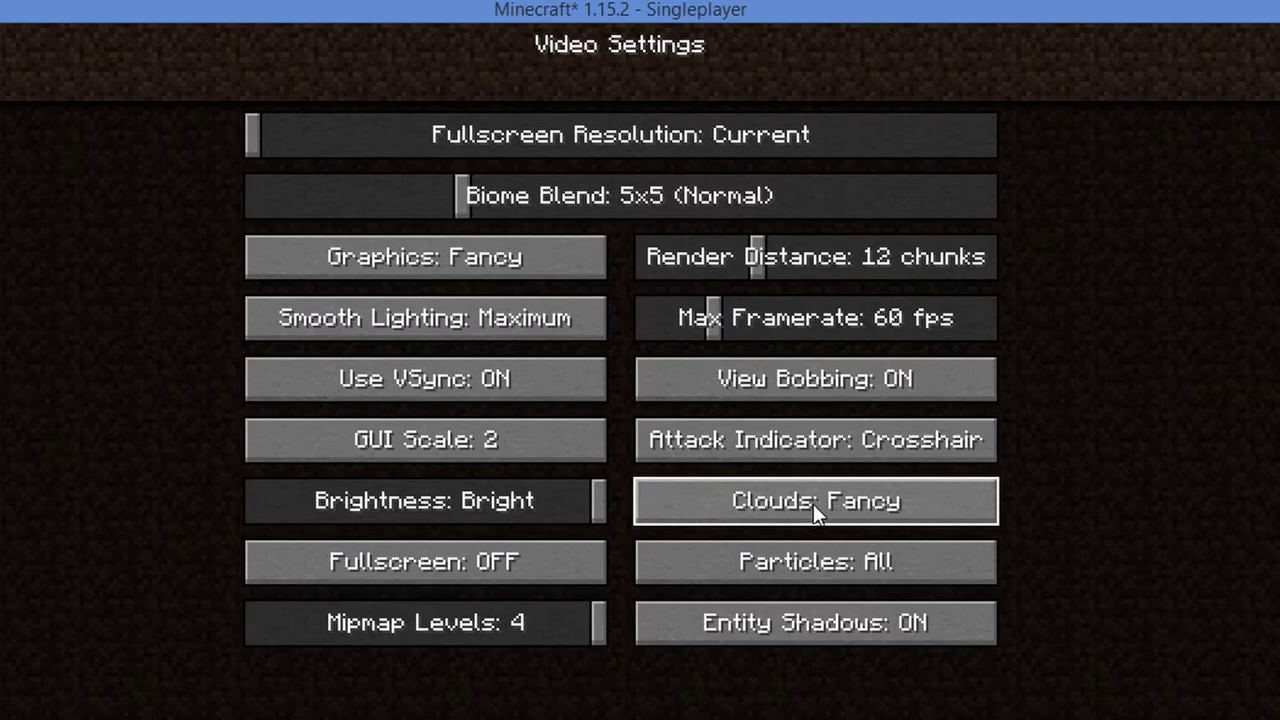
{"action": "left_click", "coordinate": [845, 508]}
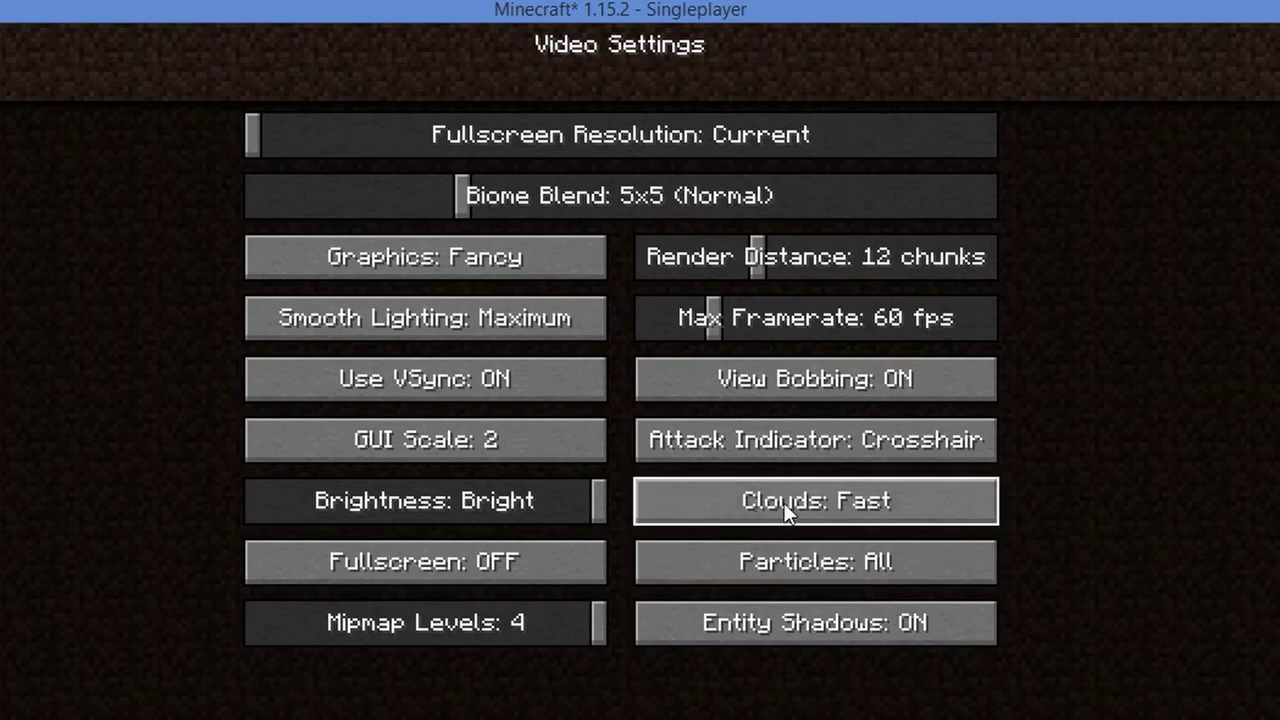
{"action": "left_click", "coordinate": [736, 514]}
{"action": "left_click", "coordinate": [795, 507]}
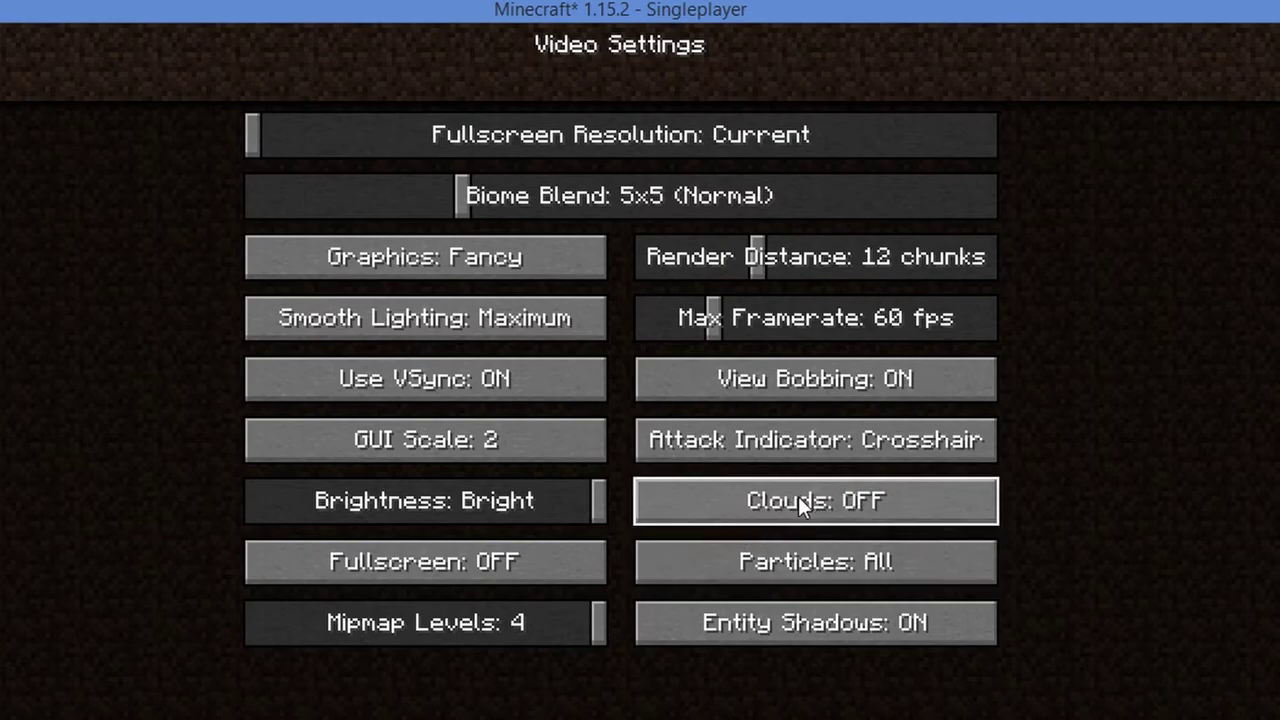
{"action": "left_click", "coordinate": [798, 500]}
{"action": "left_click", "coordinate": [819, 506]}
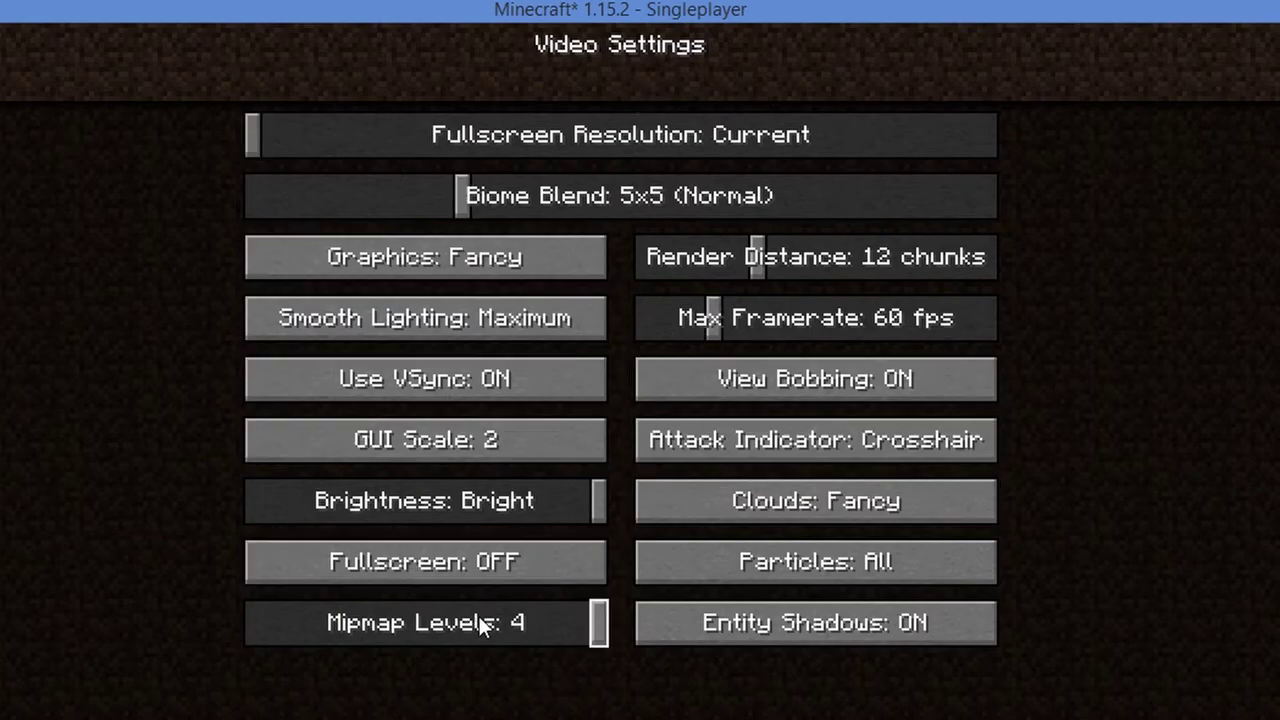
Set the graphics quality to Fast
{"action": "left_click", "coordinate": [408, 261]}
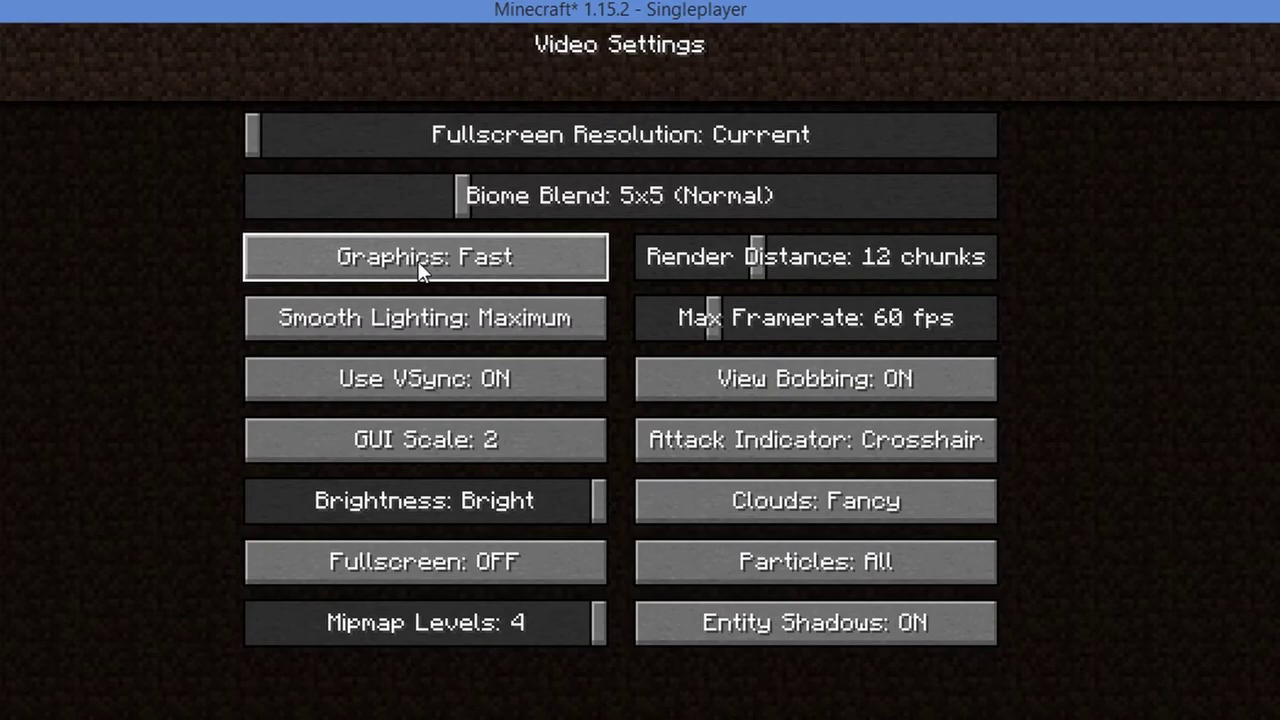
{"action": "left_click", "coordinate": [420, 268]}
{"action": "left_click", "coordinate": [420, 268]}
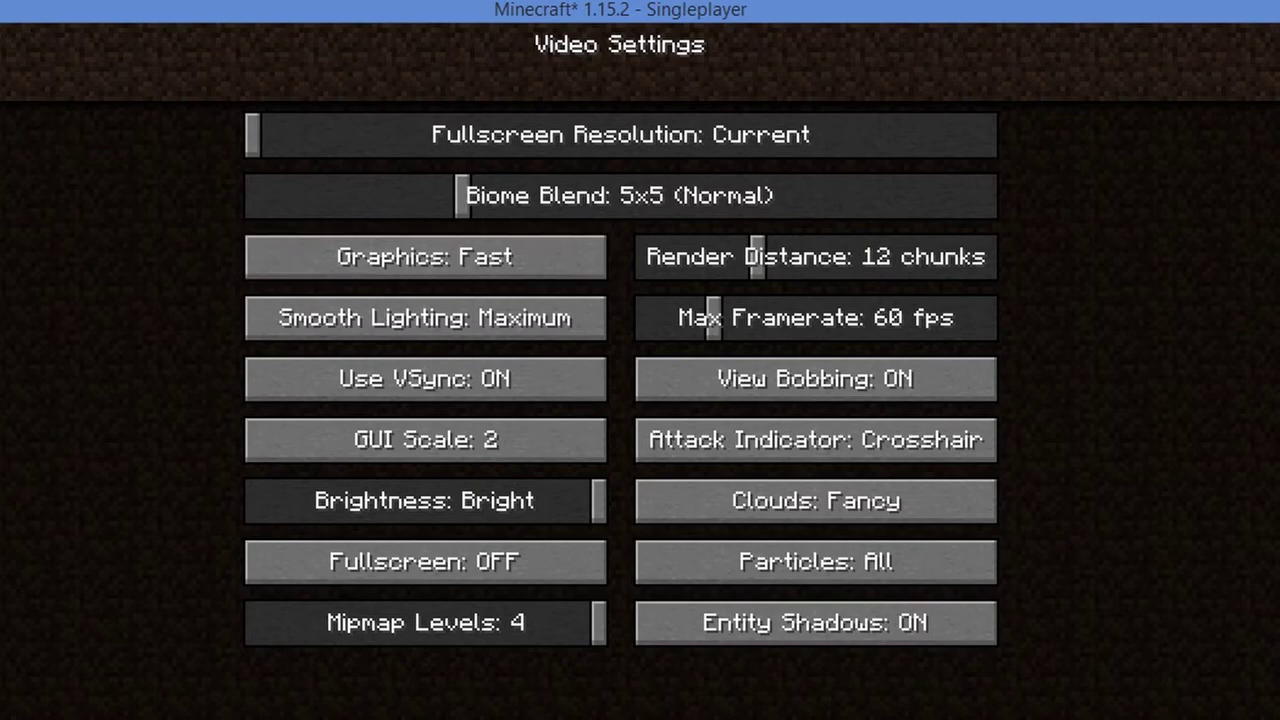
Leave the options, return to the BconP world and examine how the trees, leaves and clouds are rendered
{"action": "key", "text": "Escape"}
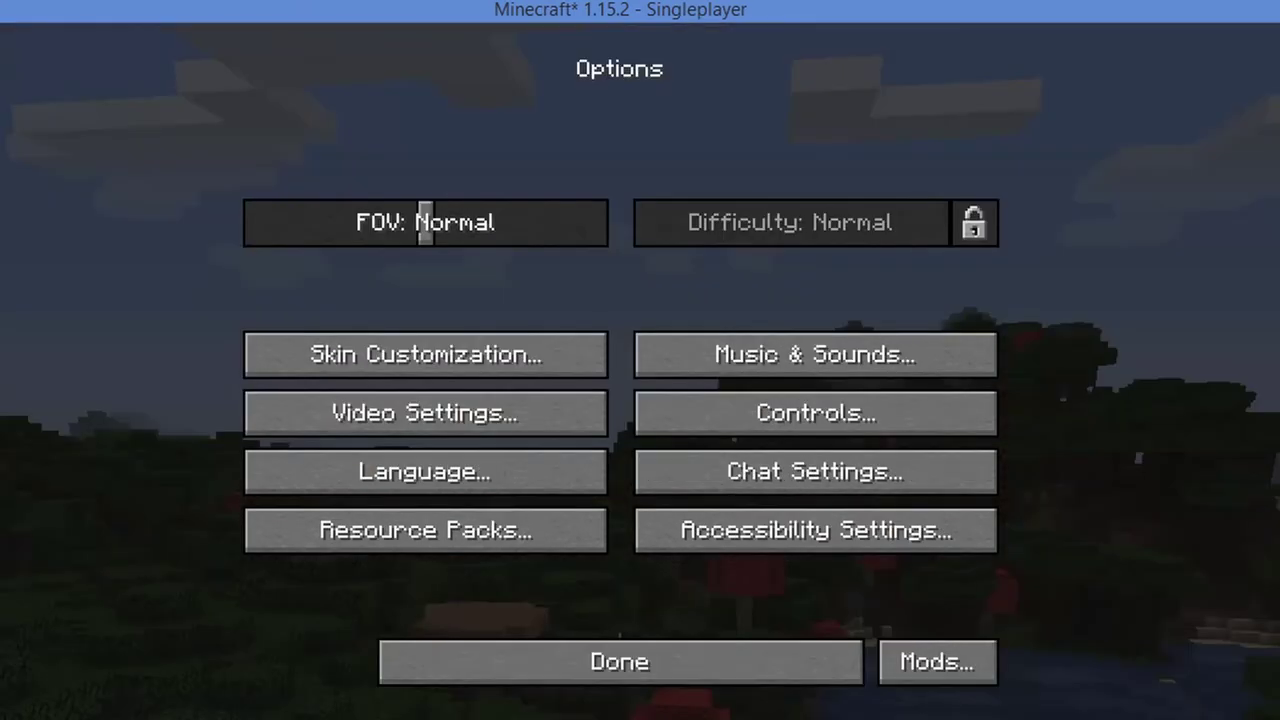
{"action": "left_click", "coordinate": [652, 674]}
{"action": "left_click", "coordinate": [560, 377]}
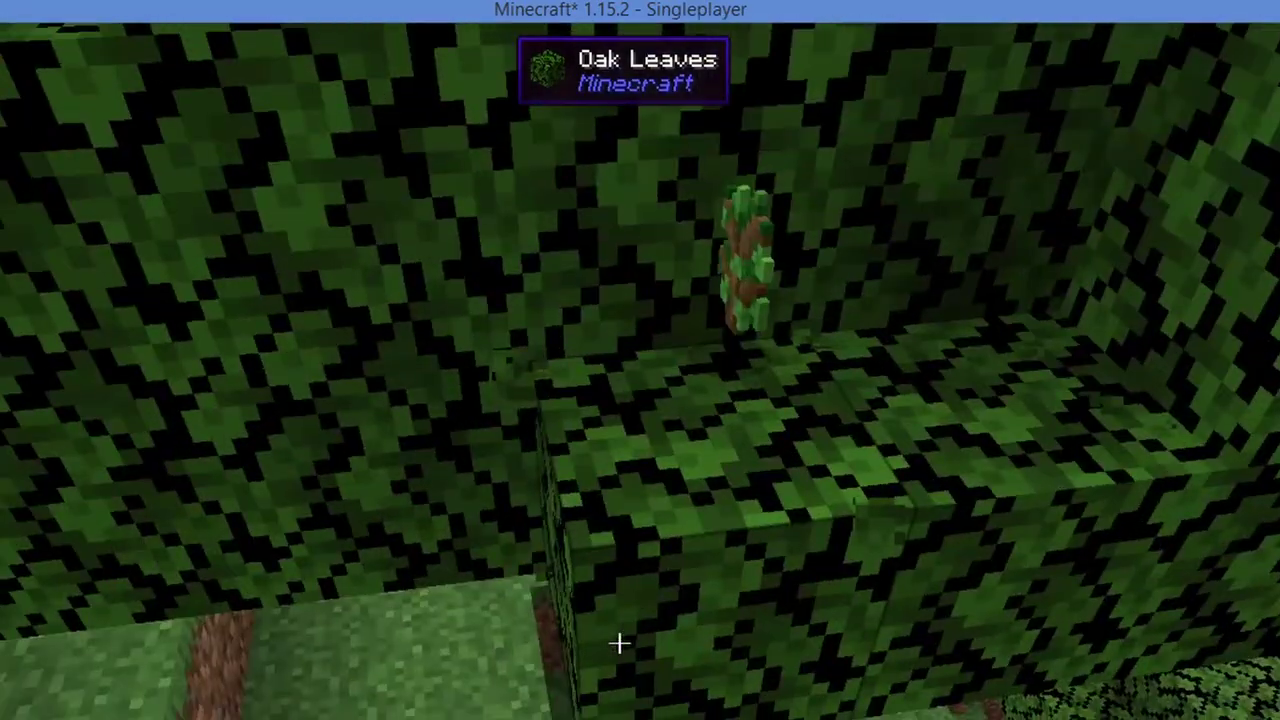
{"action": "key", "text": "w"}
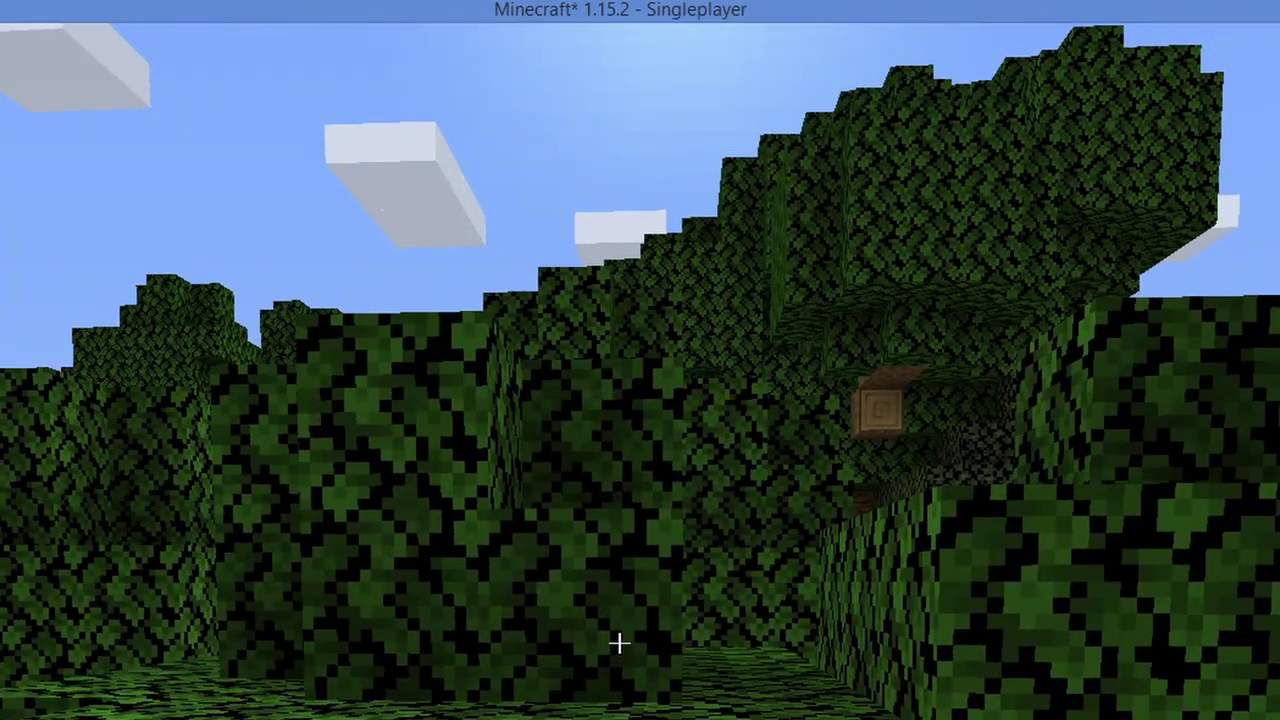
Set the graphics quality back to Fancy in the video settings and return to the world
{"action": "key", "text": "e"}
{"action": "key", "text": "e"}
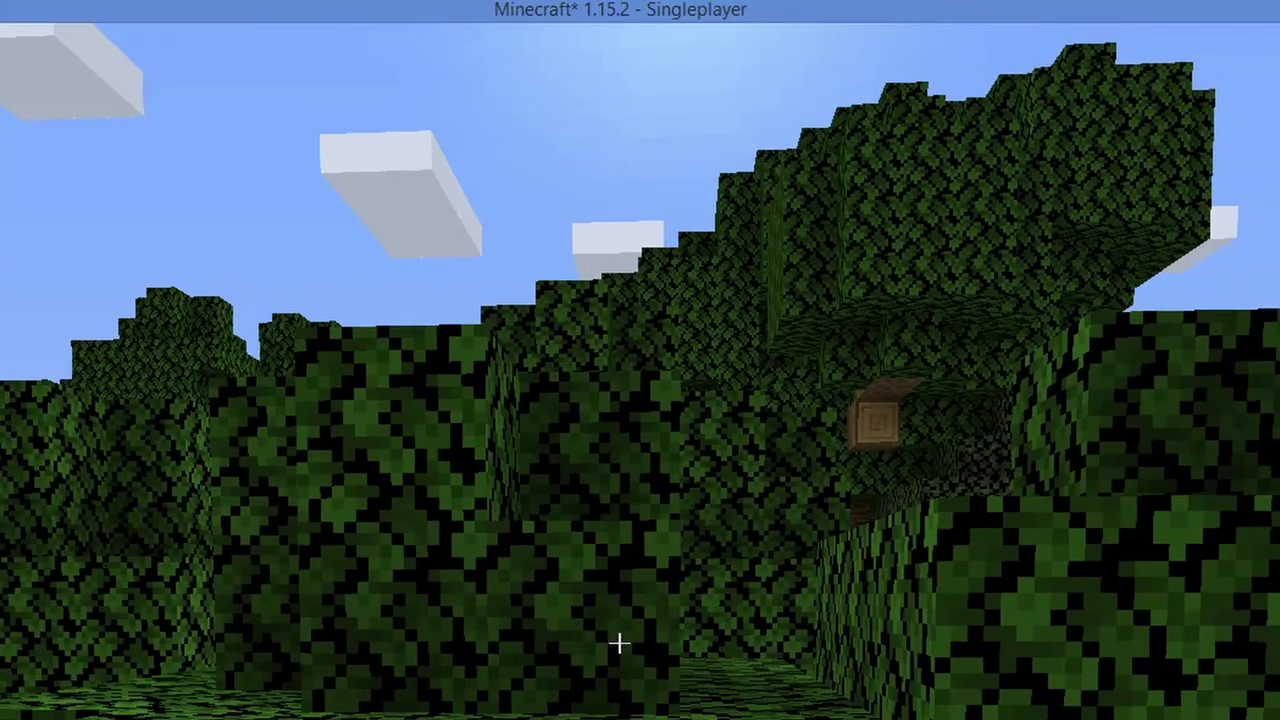
{"action": "key", "text": "Escape"}
{"action": "left_click", "coordinate": [500, 550]}
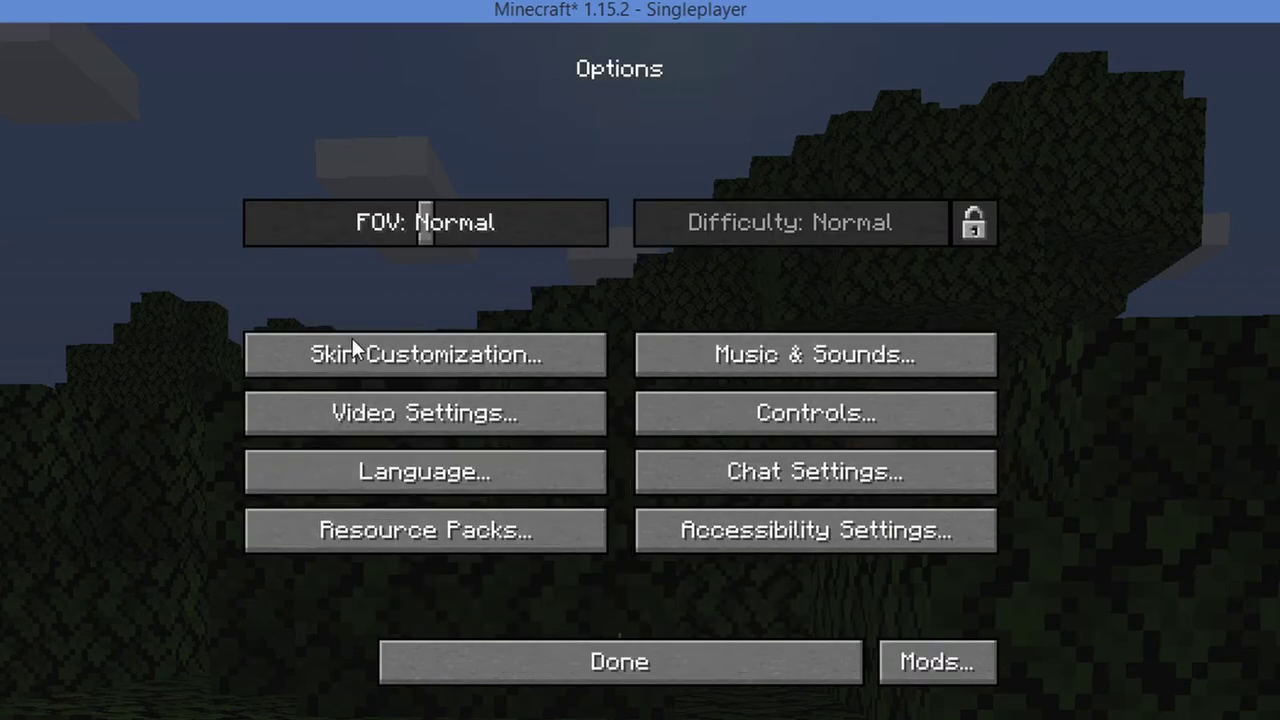
{"action": "left_click", "coordinate": [410, 413]}
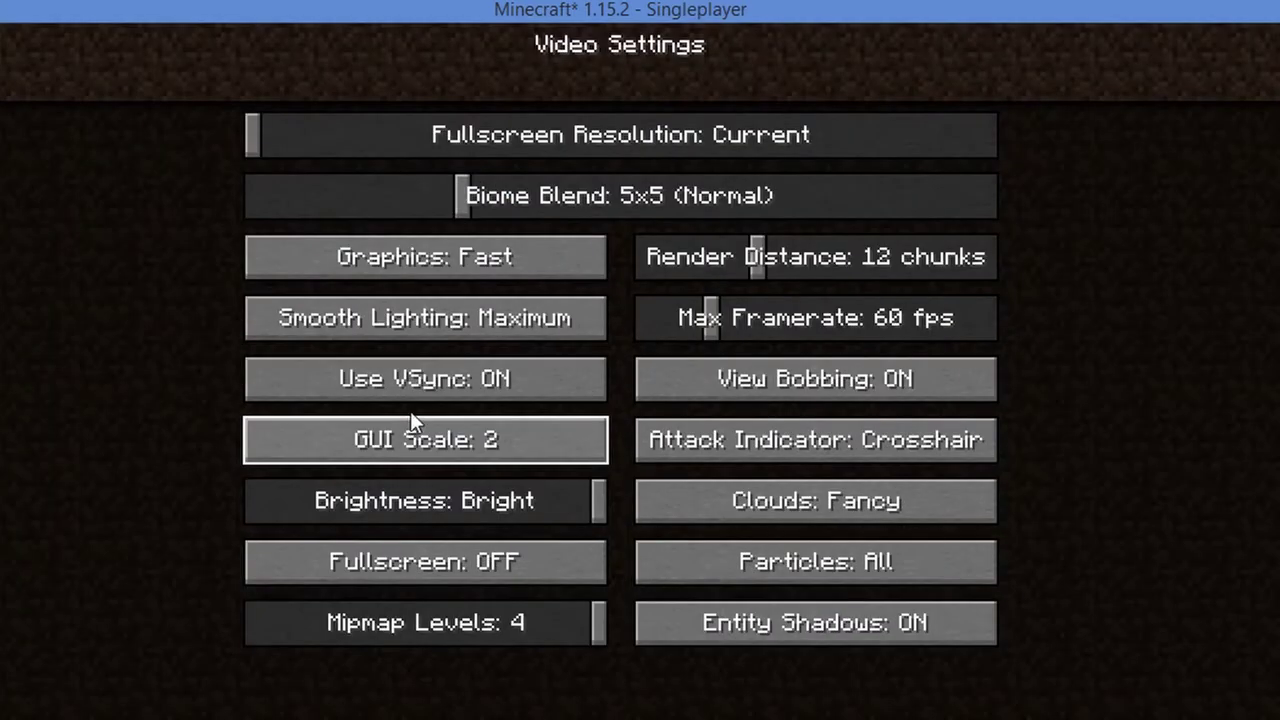
{"action": "left_click", "coordinate": [409, 253]}
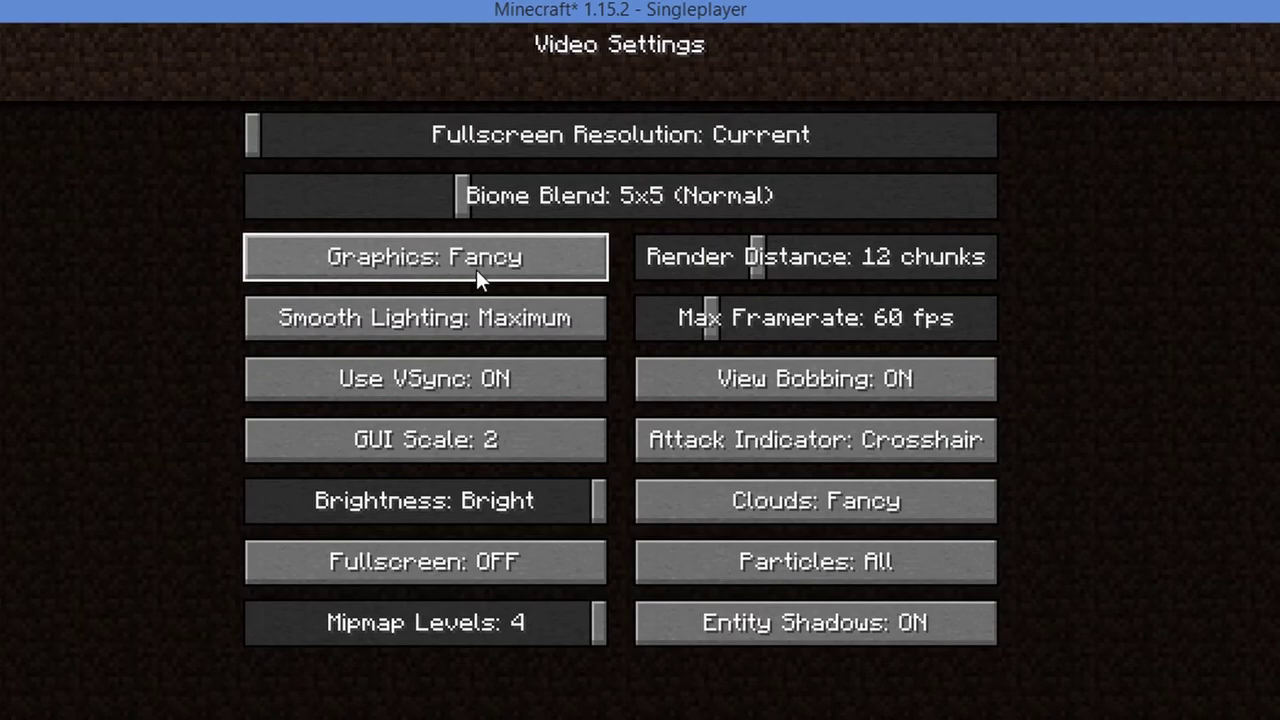
{"action": "key", "text": "Escape"}
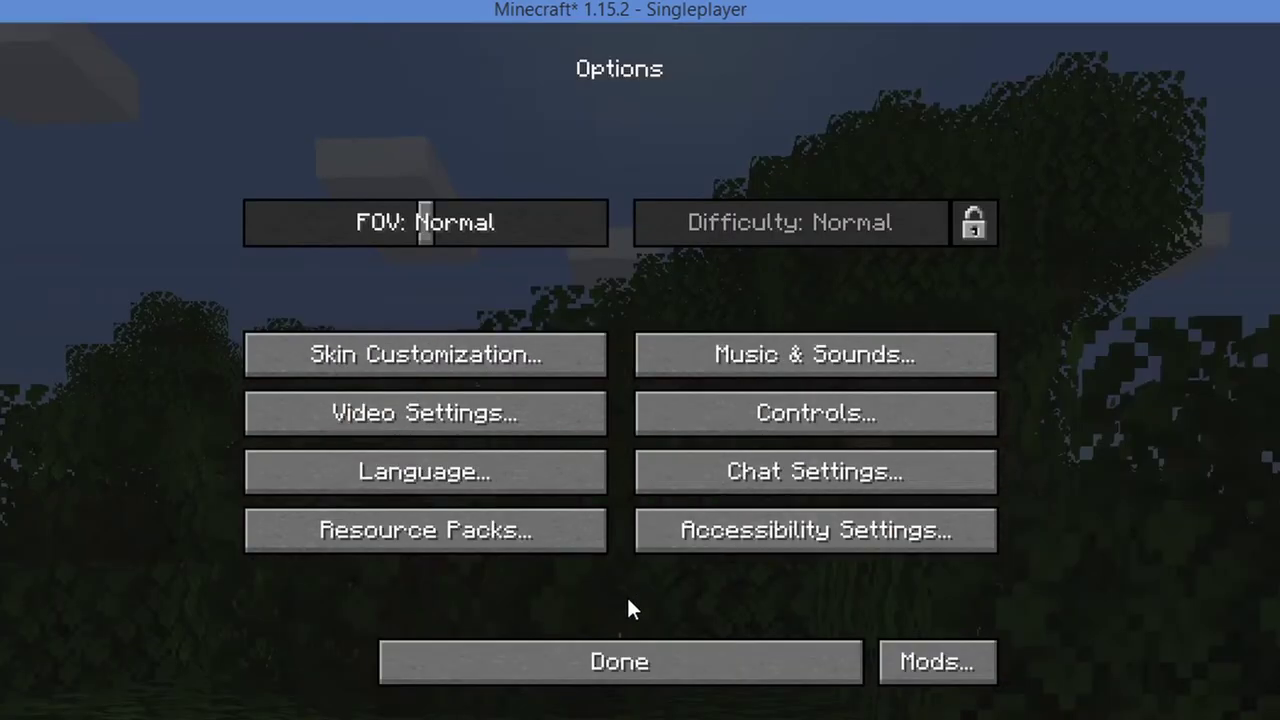
{"action": "left_click", "coordinate": [657, 661]}
{"action": "left_click", "coordinate": [657, 378]}
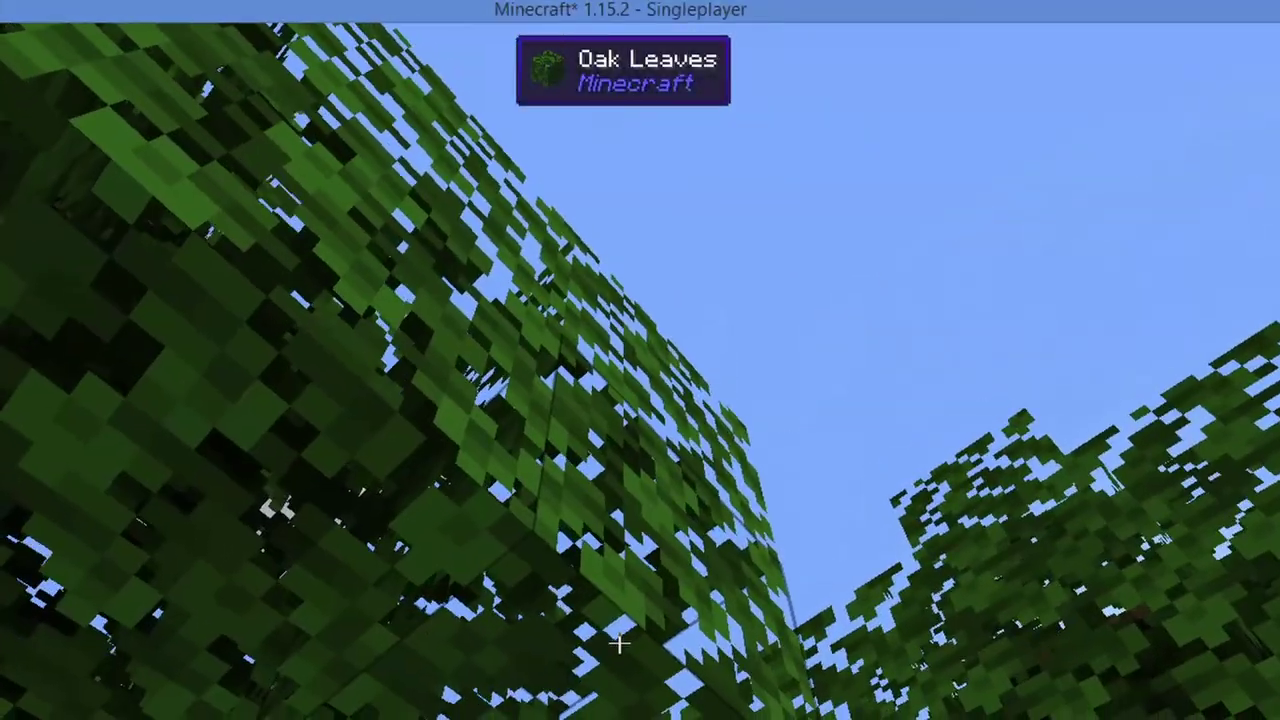
Break through oak leaves in the tree canopy and look over the surrounding forest and lake
{"action": "left_click", "coordinate": [620, 645]}
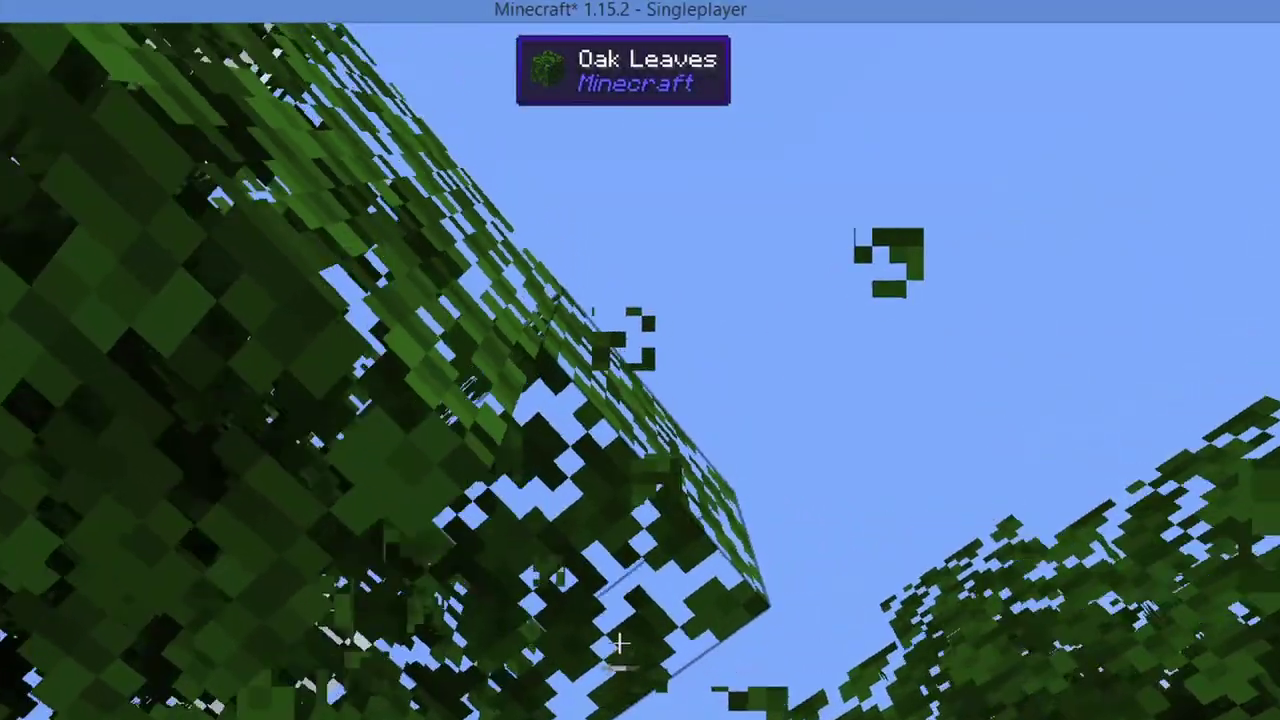
{"action": "left_click", "coordinate": [620, 645]}
{"action": "left_click", "coordinate": [620, 645]}
{"action": "left_click", "coordinate": [620, 645]}
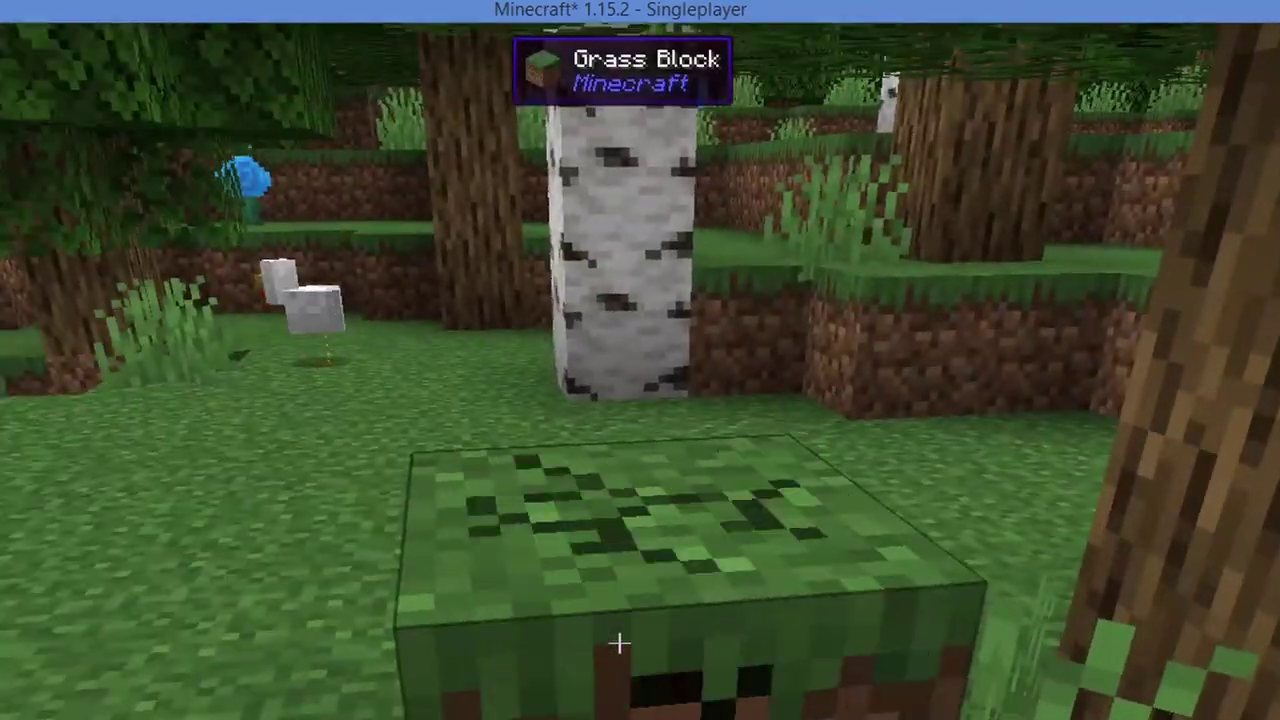
{"action": "left_click", "coordinate": [620, 645]}
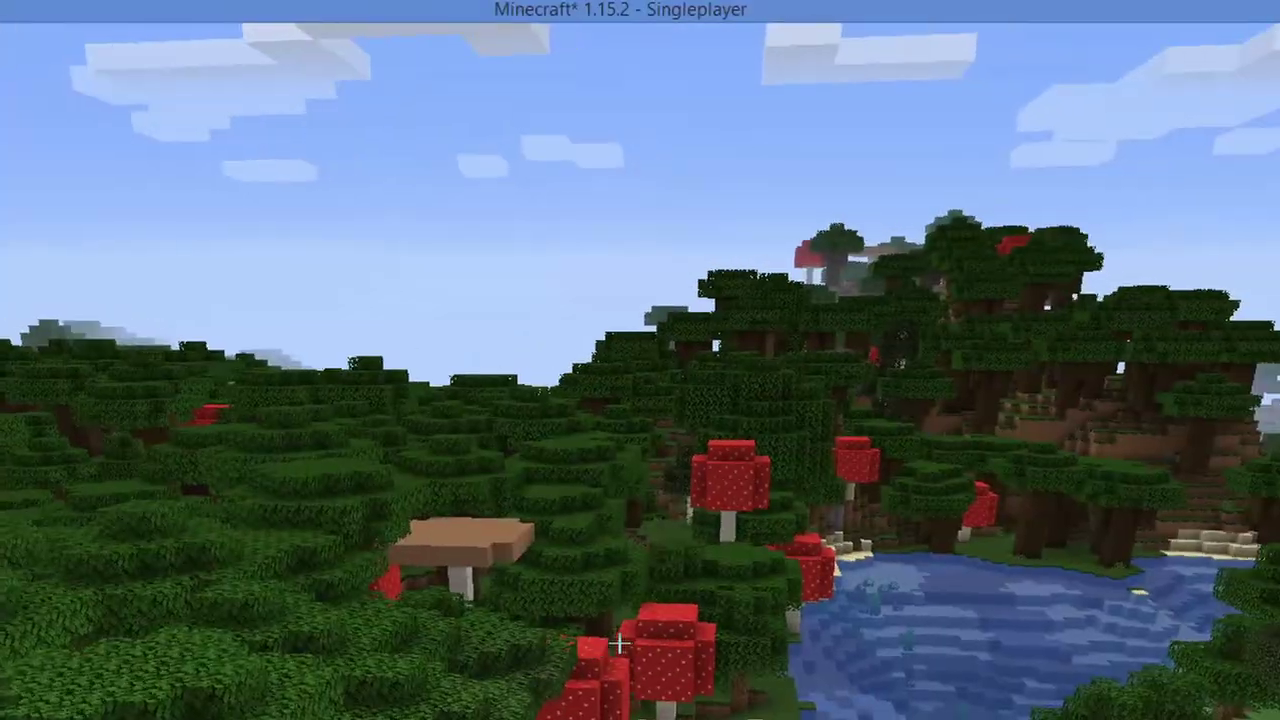
{"action": "key", "text": "w"}
{"action": "key", "text": "s"}
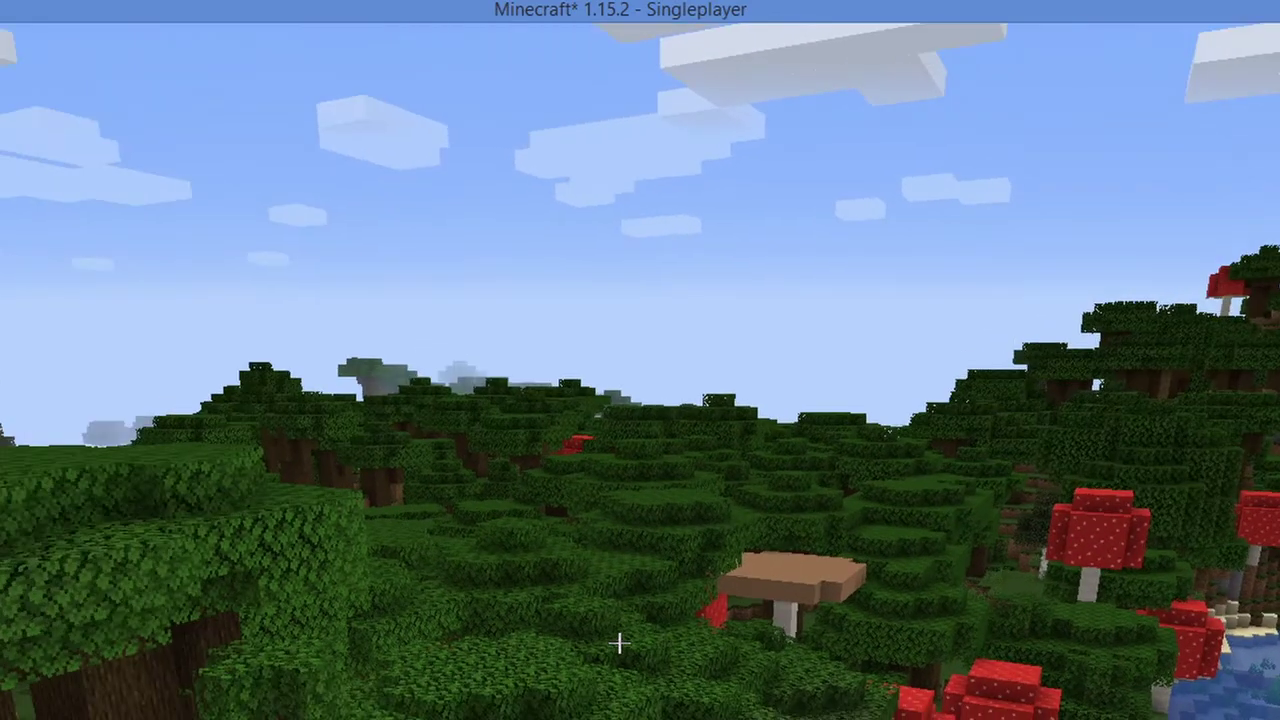
{"action": "key", "text": "e"}
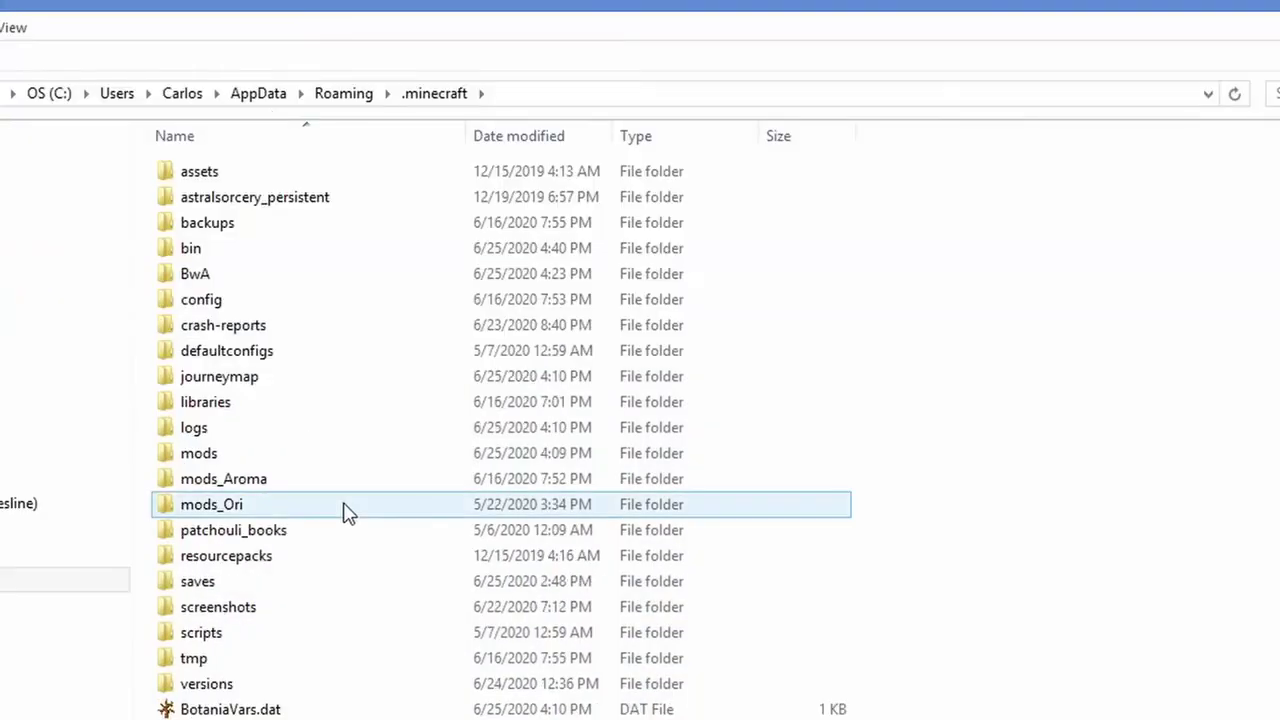
Switch to File Explorer and review the mod files in the mods folder of BwA inside .minecraft
{"action": "left_click", "coordinate": [205, 278]}
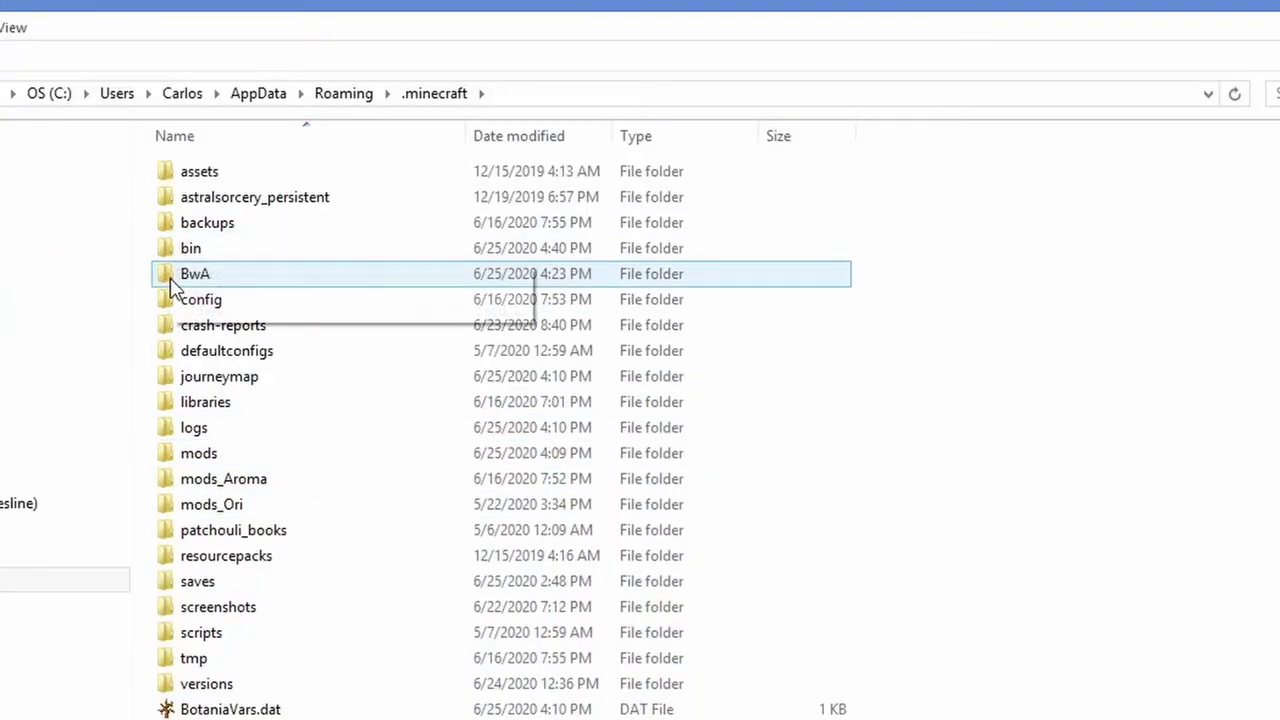
{"action": "double_click", "coordinate": [213, 285]}
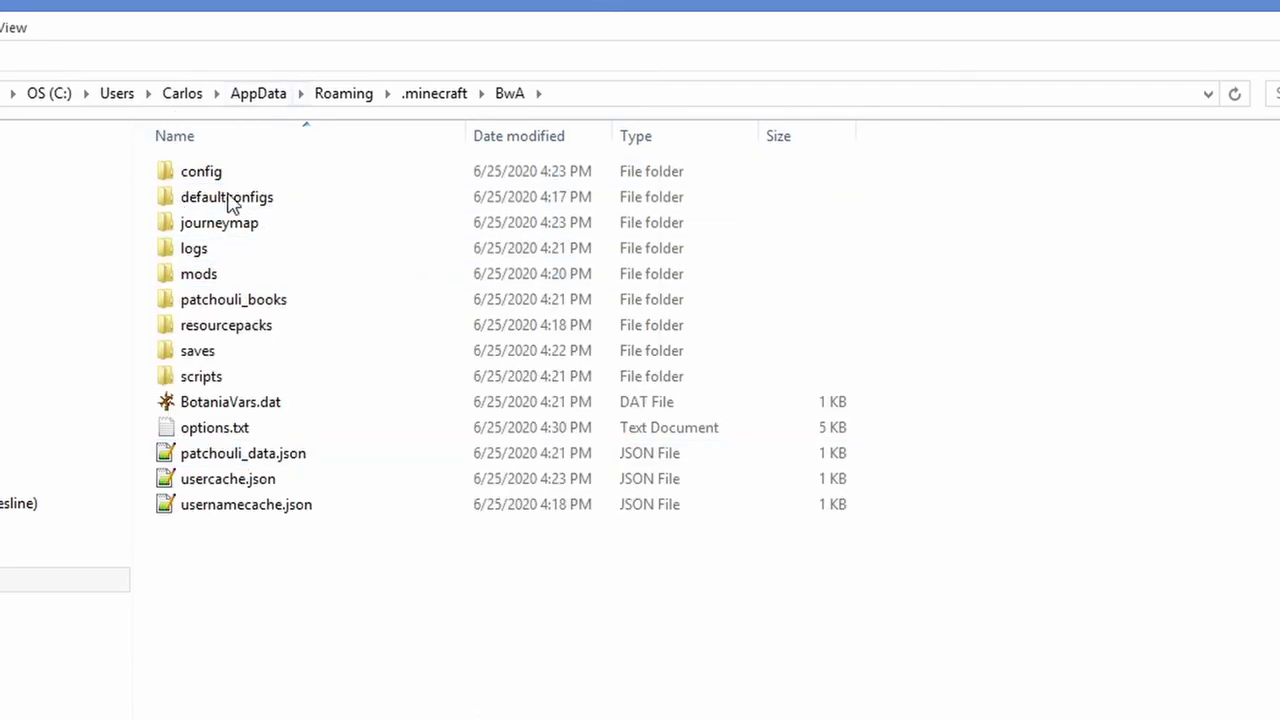
{"action": "double_click", "coordinate": [214, 277]}
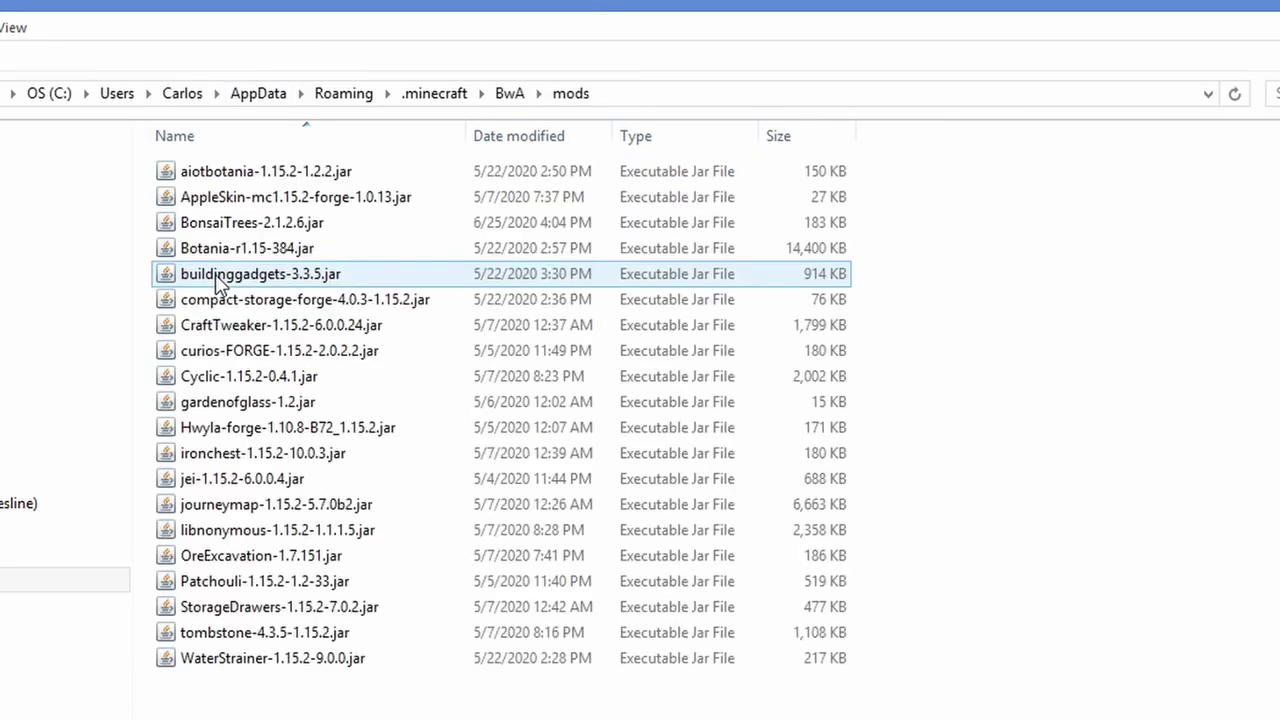
{"action": "left_click_drag", "start_coordinate": [850, 712], "coordinate": [155, 125]}
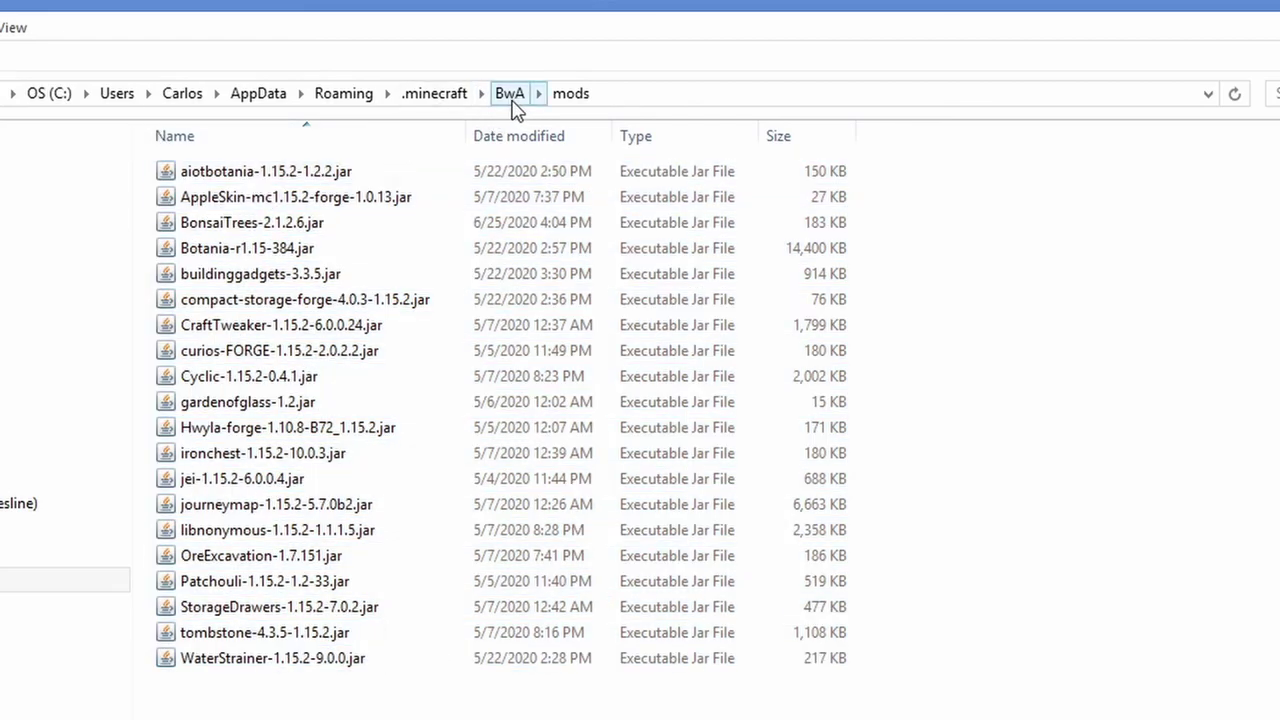
Go up to the Roaming folder, open the mods folder of BotaniaCPlugins and review all its mod files
{"action": "left_click", "coordinate": [508, 94]}
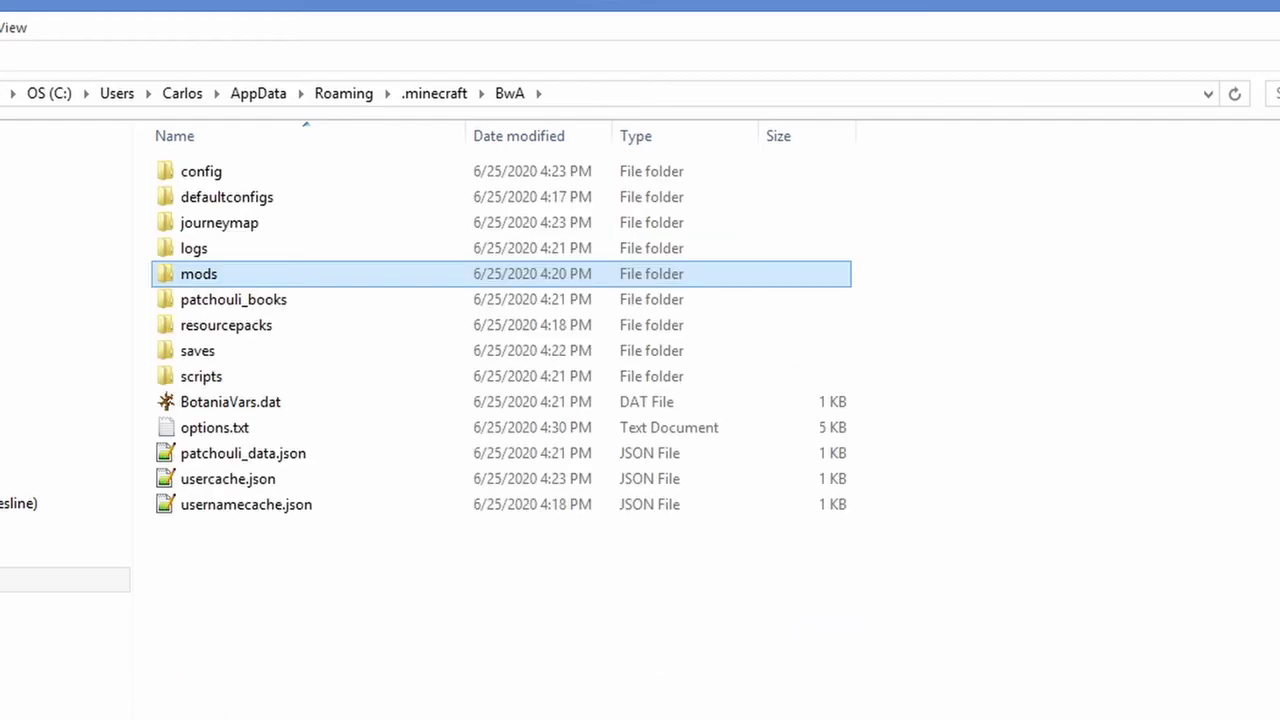
{"action": "key", "text": "alt+Up"}
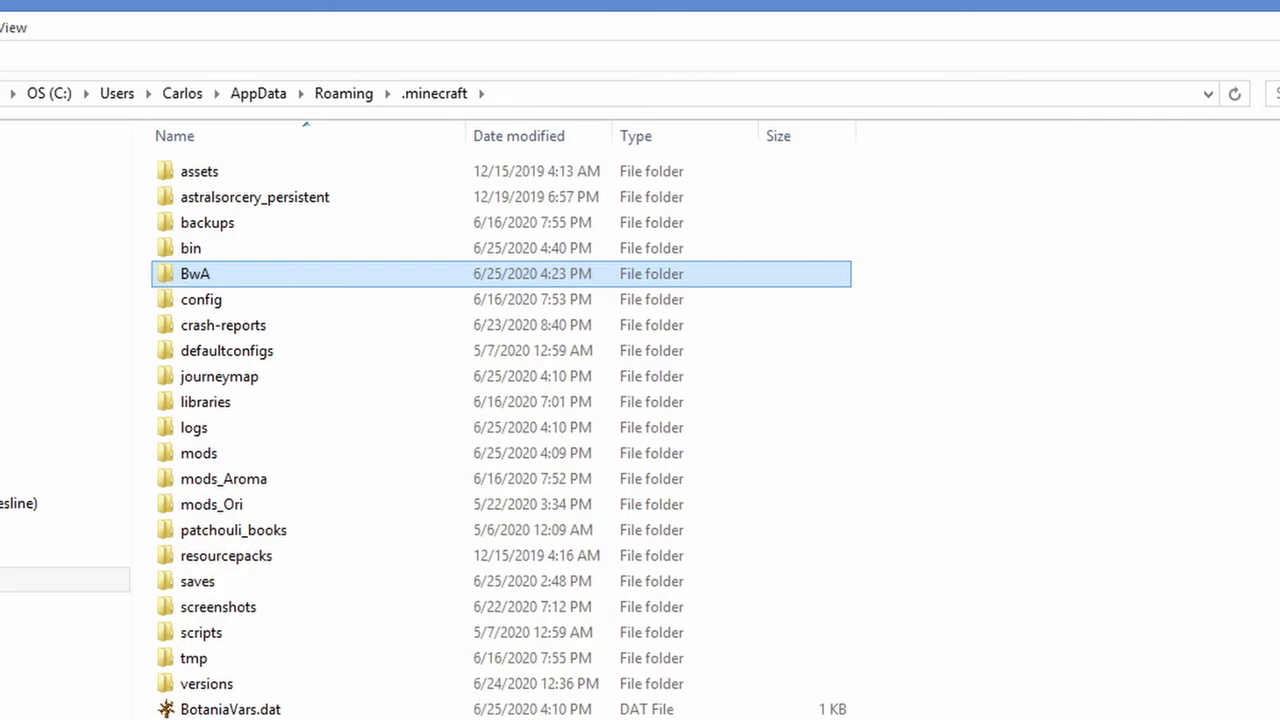
{"action": "key", "text": "alt+Up"}
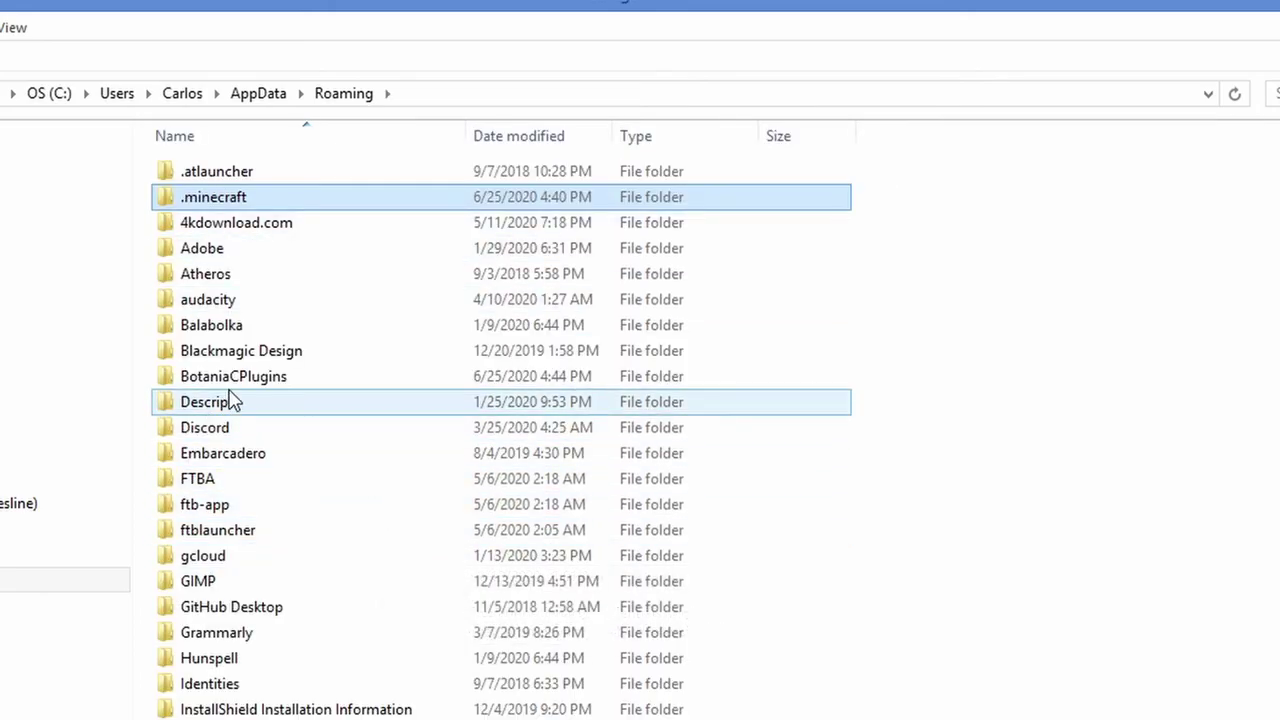
{"action": "double_click", "coordinate": [232, 381]}
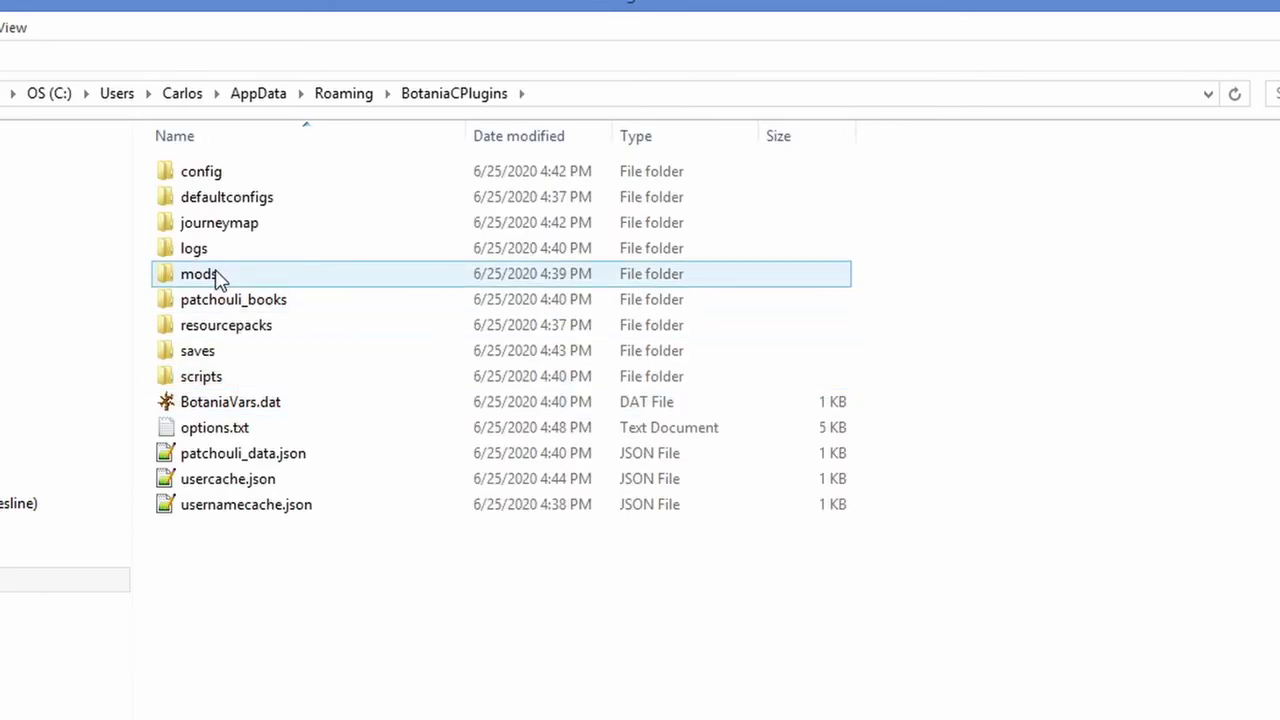
{"action": "double_click", "coordinate": [212, 275]}
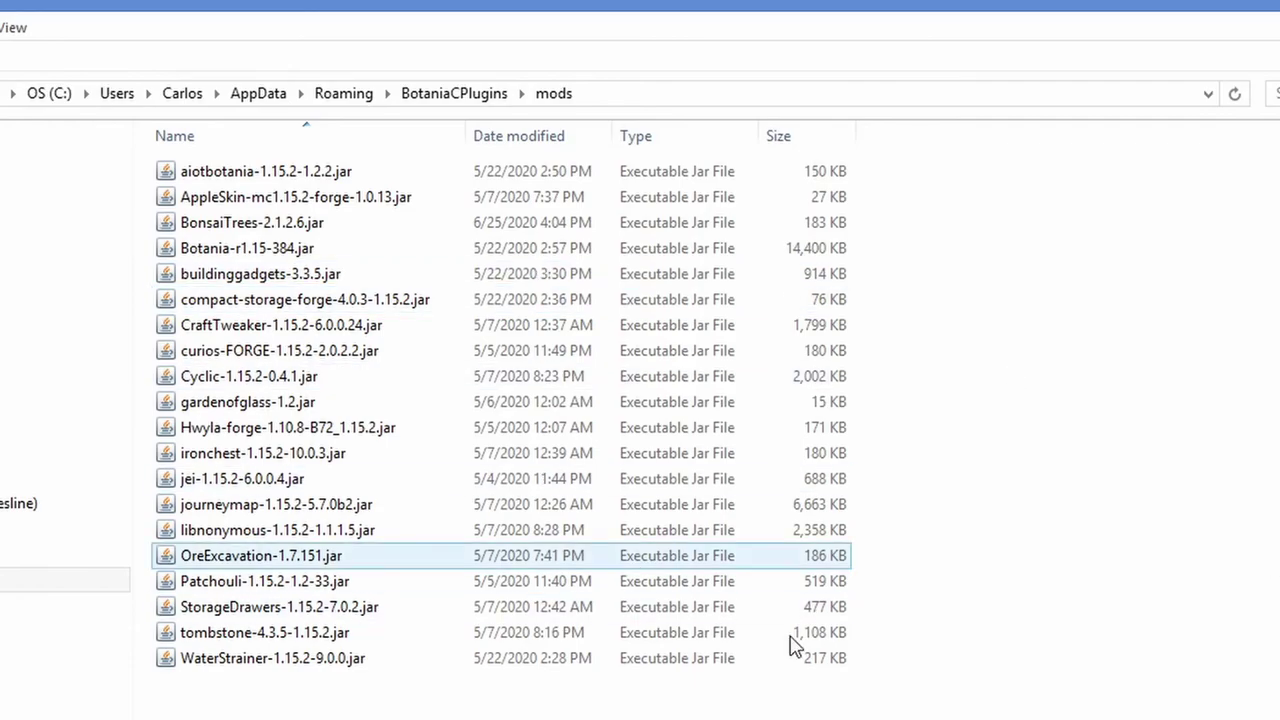
{"action": "left_click_drag", "start_coordinate": [380, 710], "coordinate": [314, 151]}
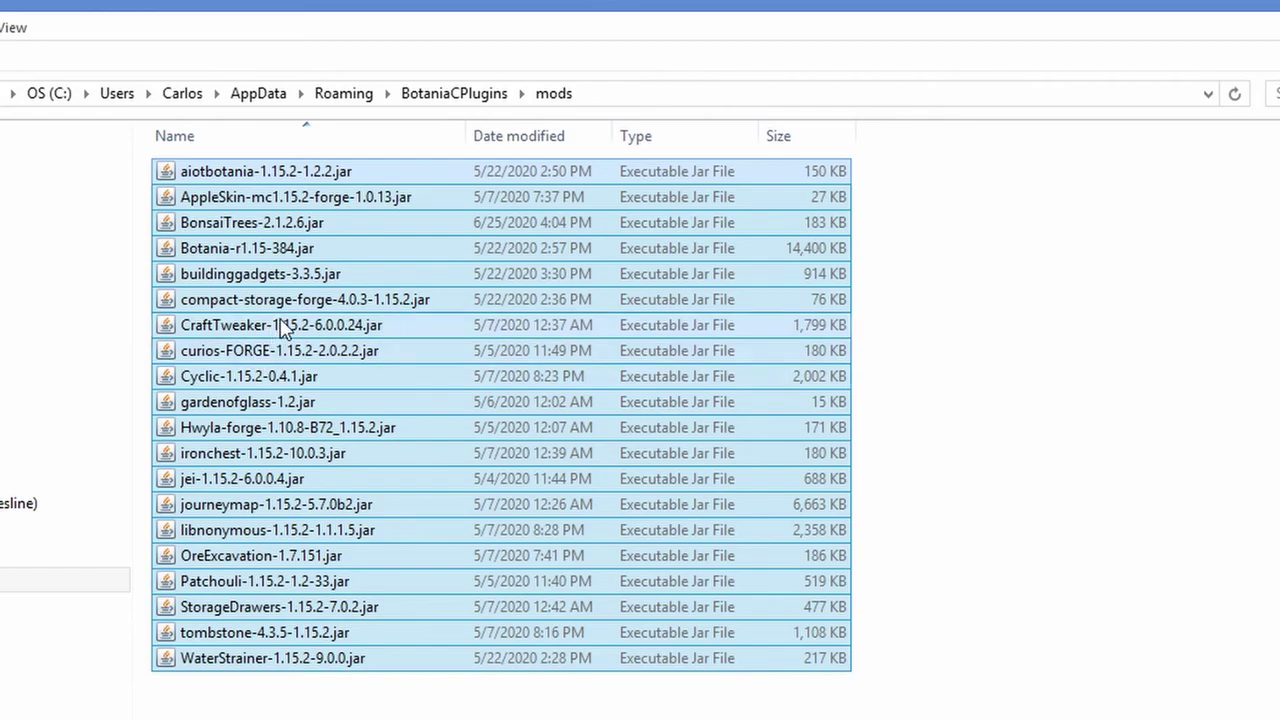
{"action": "left_click", "coordinate": [214, 609]}
{"action": "left_click", "coordinate": [243, 662]}
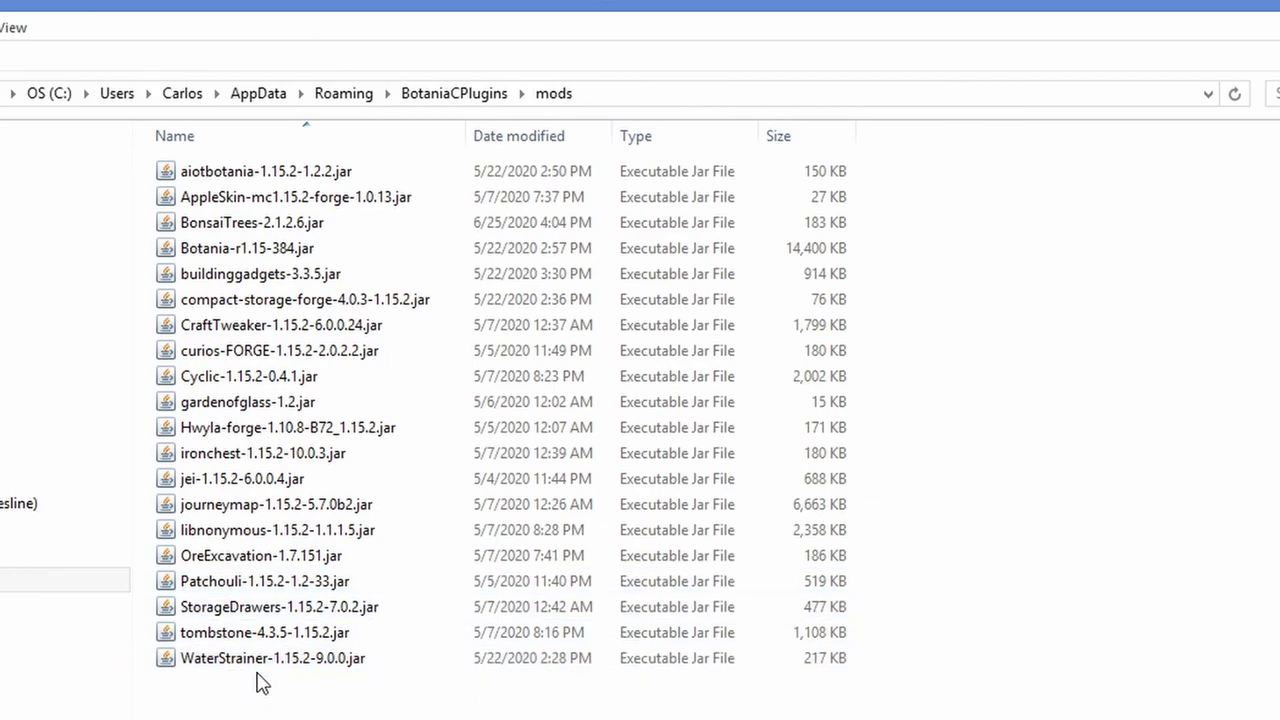
{"action": "left_click", "coordinate": [190, 690]}
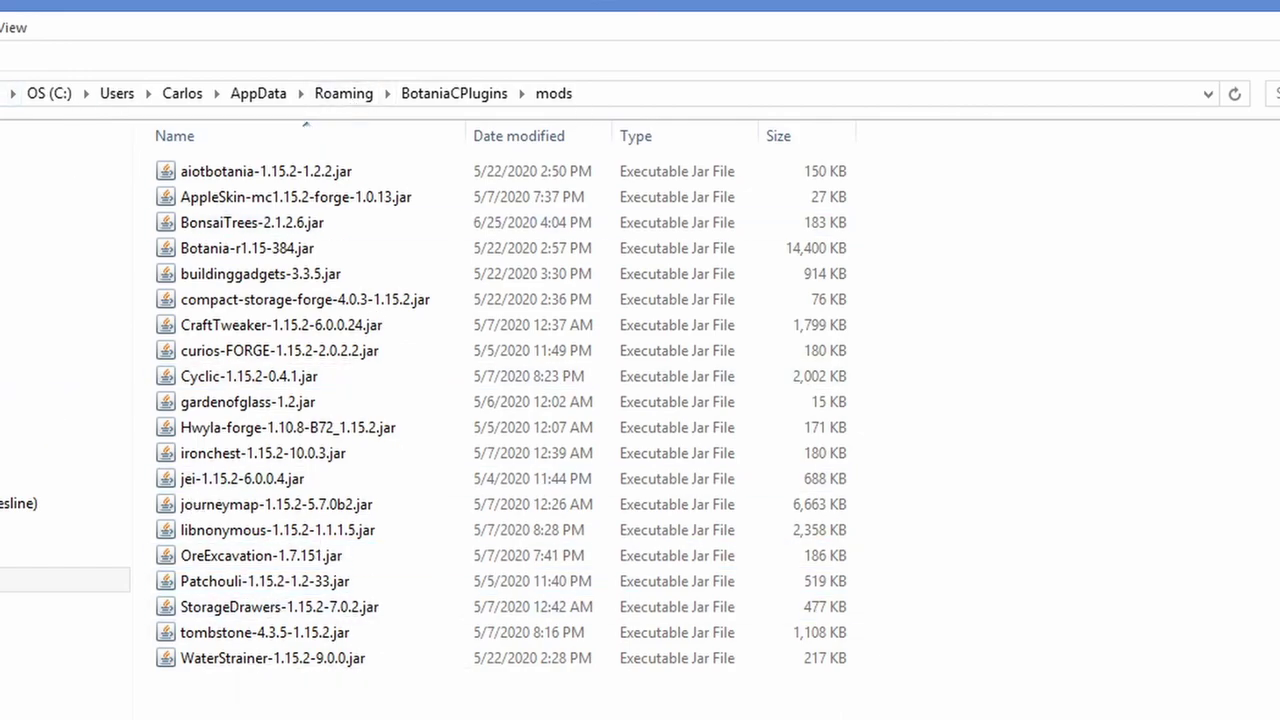